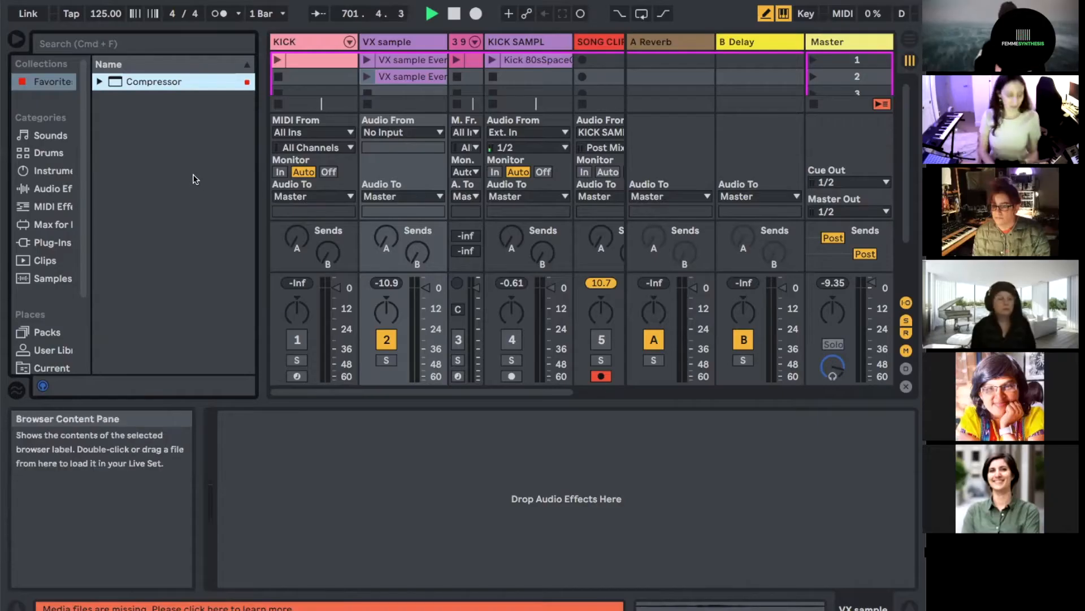
# Show the arrangement, unfold the SONG CLIP track and return playback to the arrangement
pyautogui.press('Tab')
pyautogui.click(633, 184)
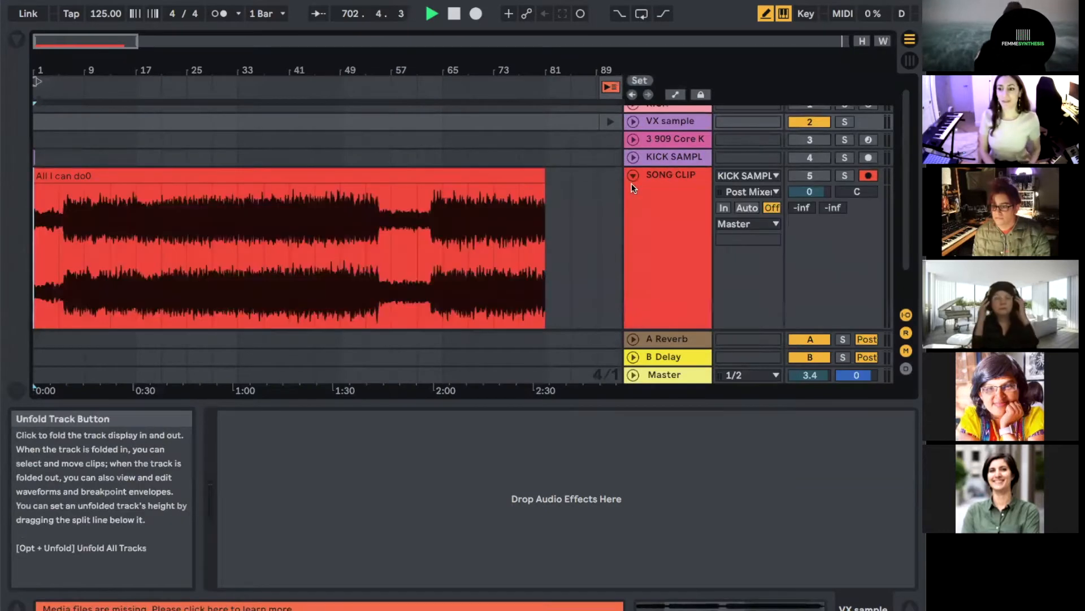
pyautogui.click(610, 87)
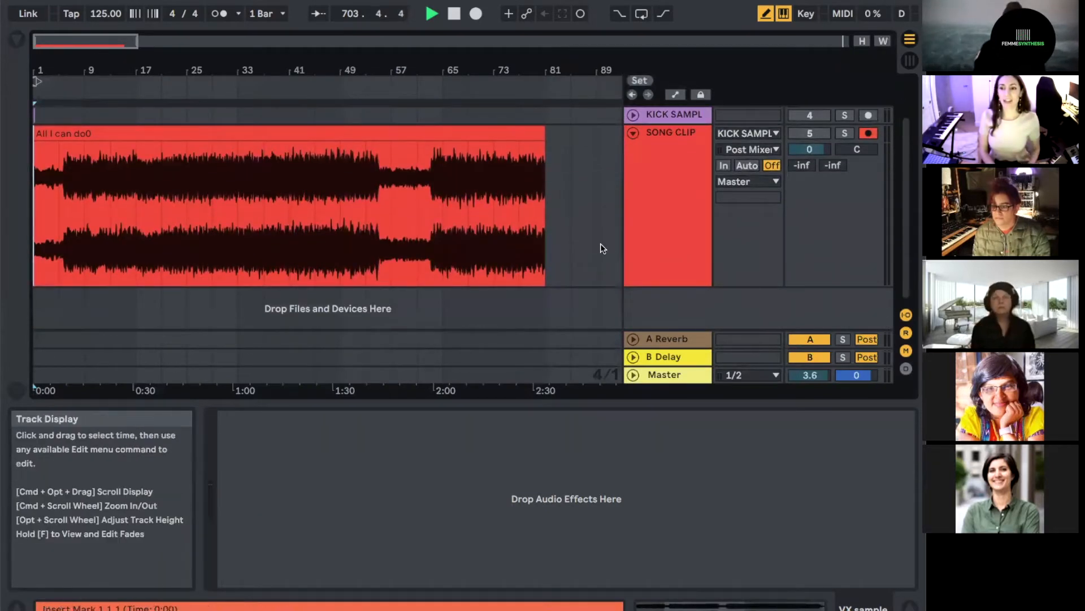
# Freeze the SONG CLIP track with its Compressor
pyautogui.click(663, 181)
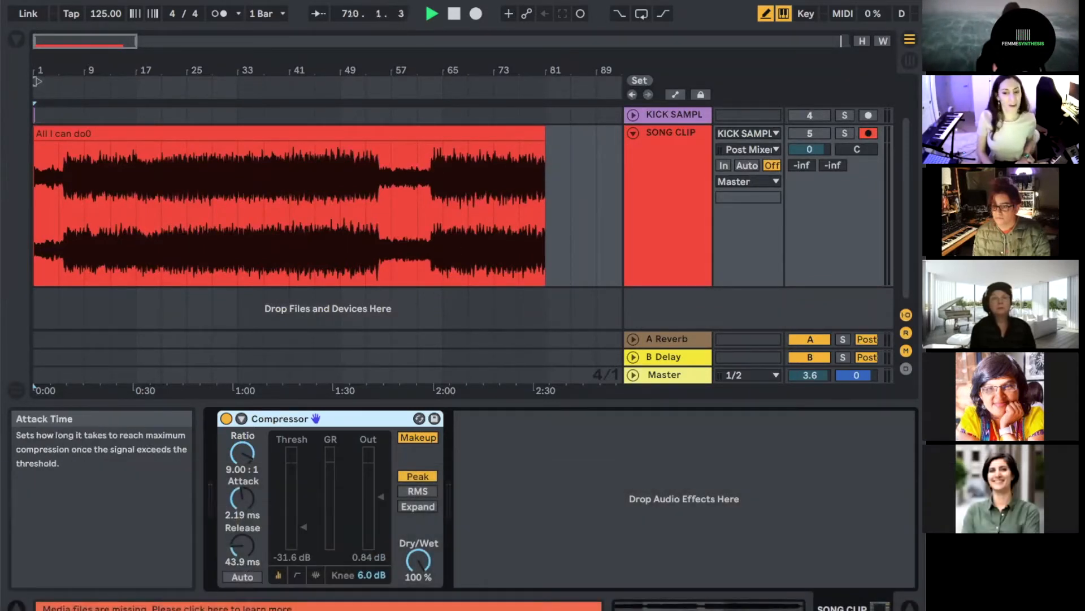
pyautogui.click(654, 163)
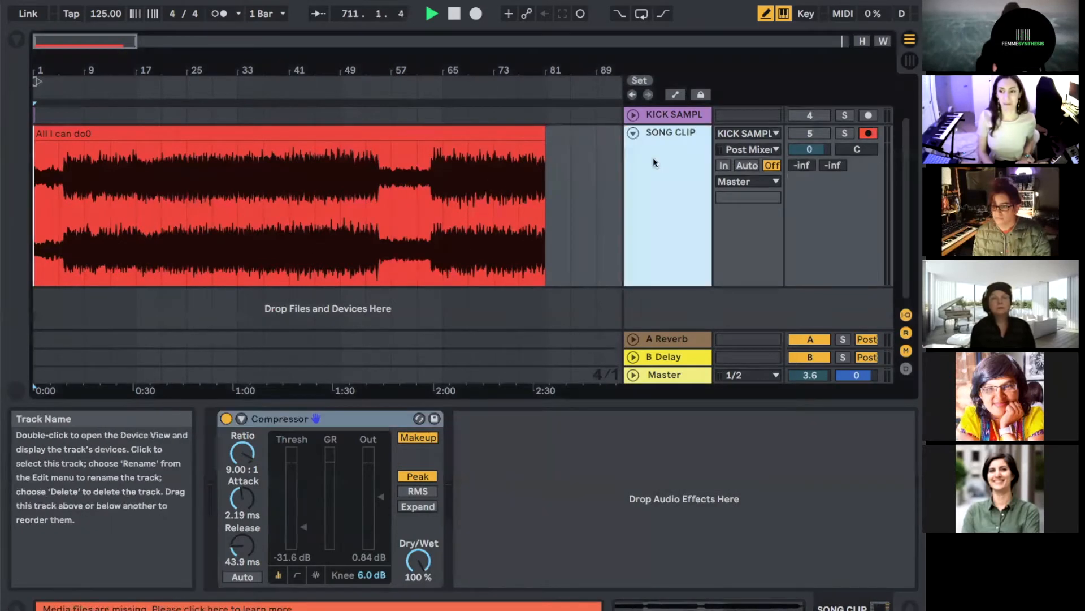
pyautogui.rightClick(654, 163)
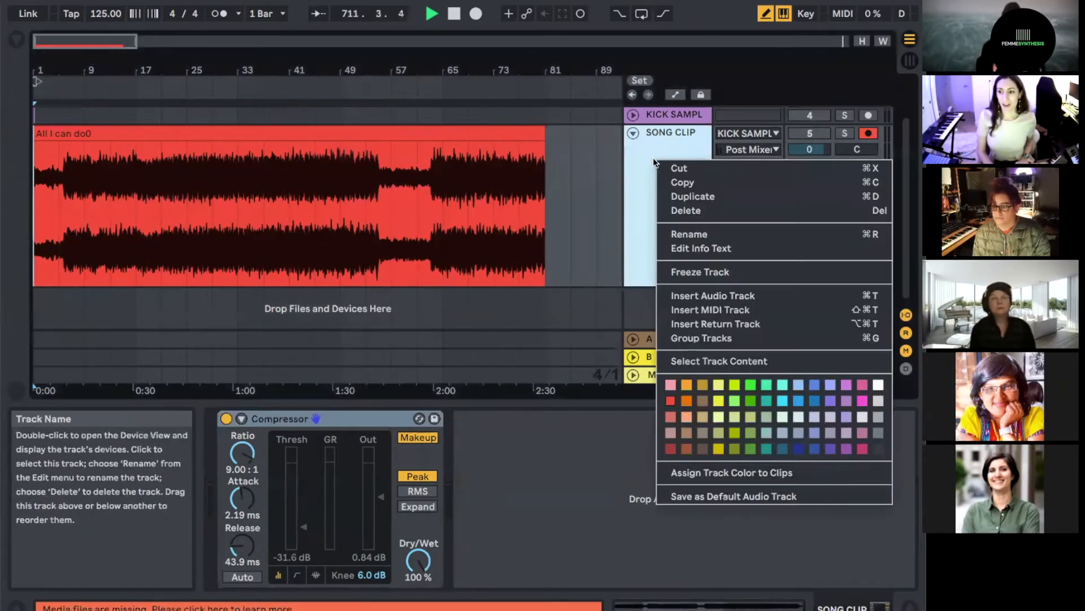
pyautogui.click(694, 271)
pyautogui.press('Return')
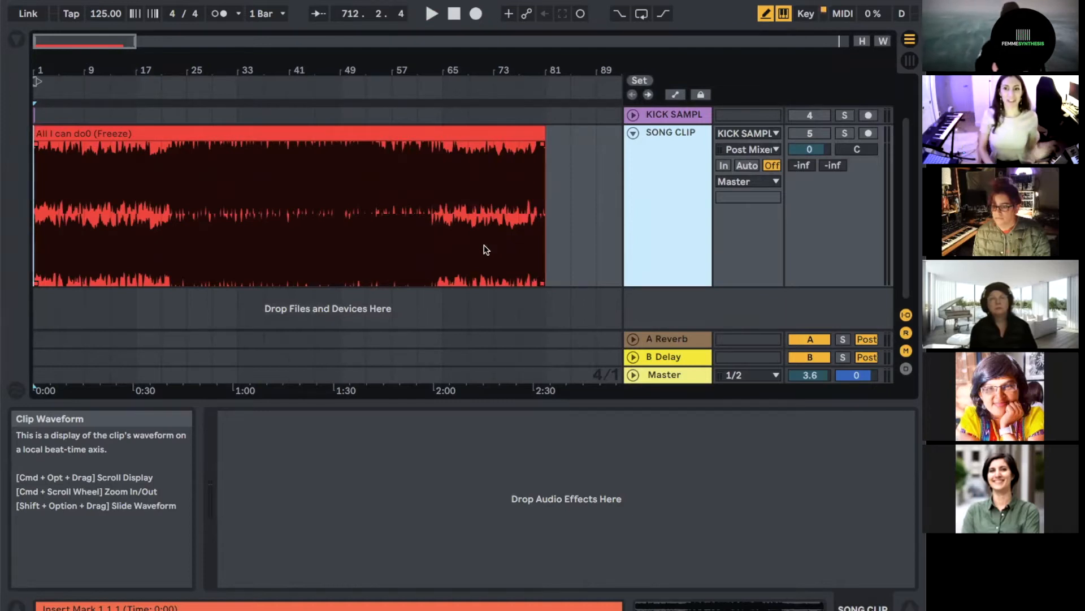
# Examine the frozen SONG CLIP waveform along its length, and fold the track
pyautogui.scroll(3, 349, 205)
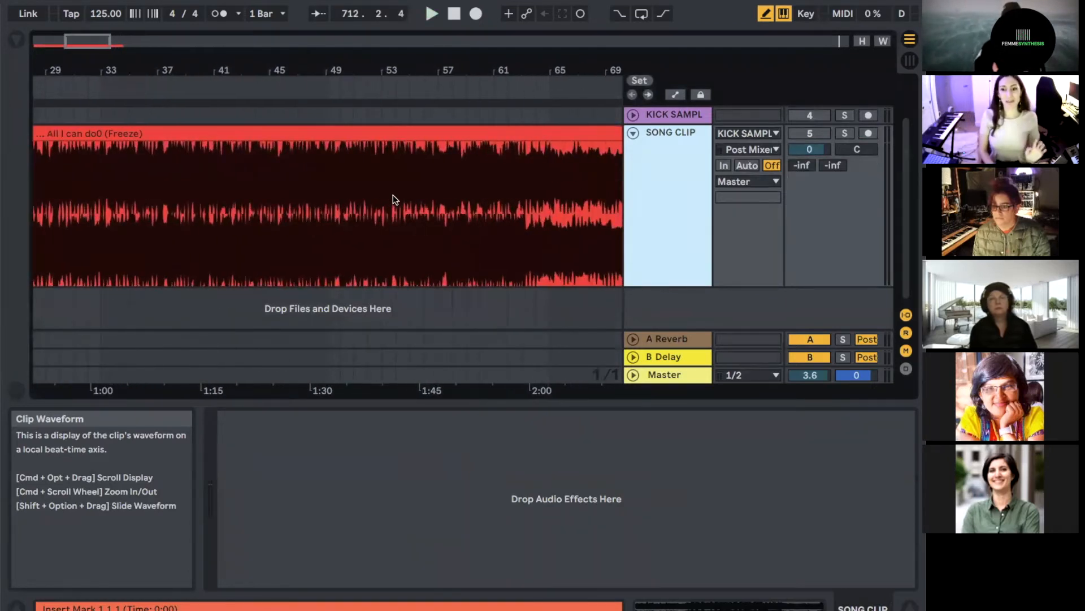
pyautogui.scroll(1, 393, 194)
pyautogui.hscroll(-8, 393, 194)
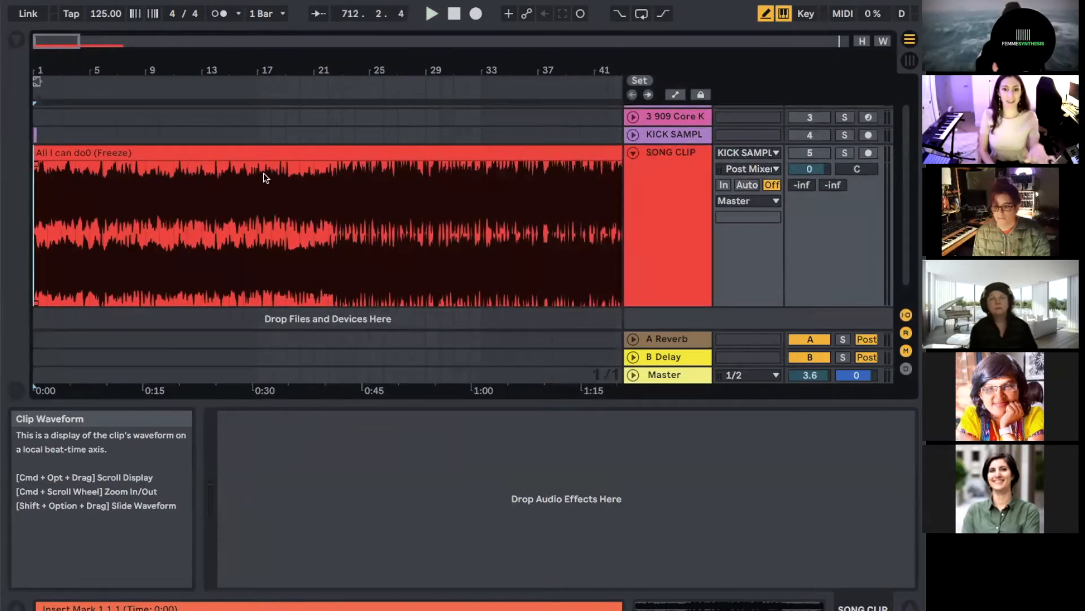
pyautogui.scroll(-10, 360, 185)
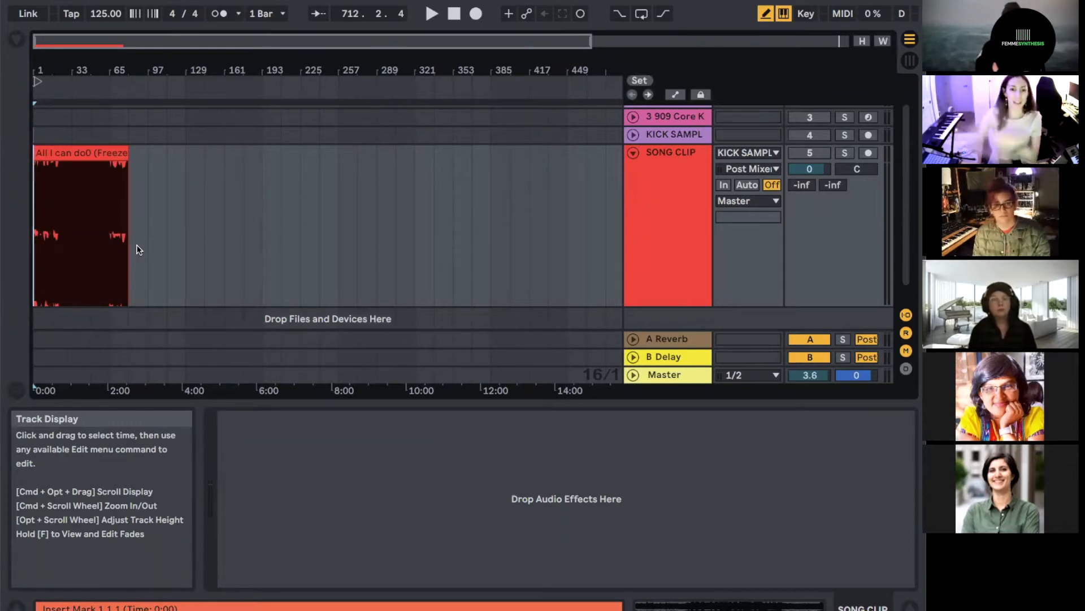
pyautogui.scroll(2, 146, 244)
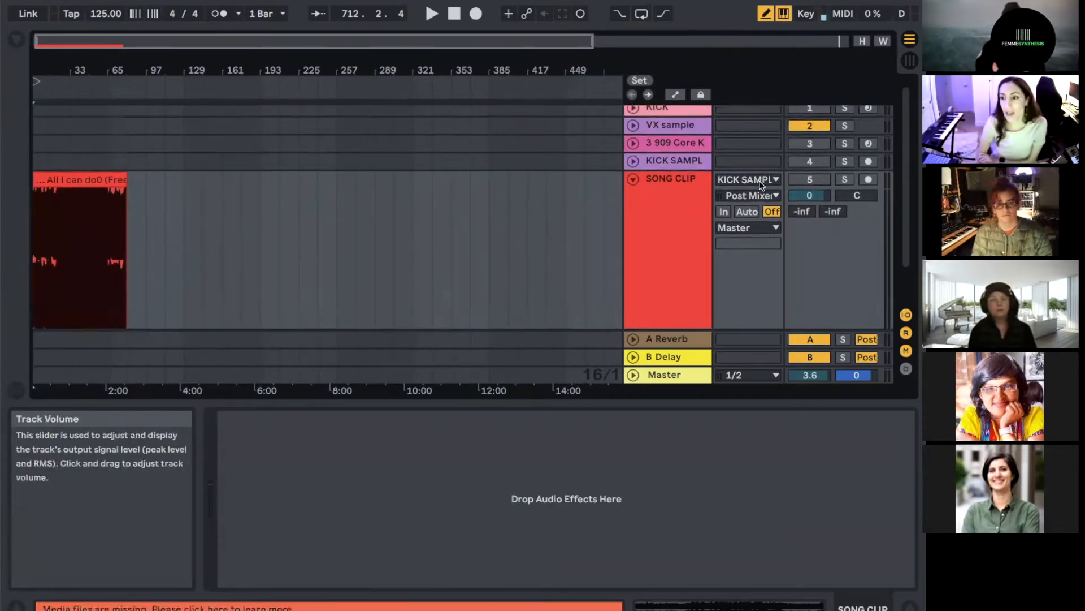
pyautogui.click(633, 179)
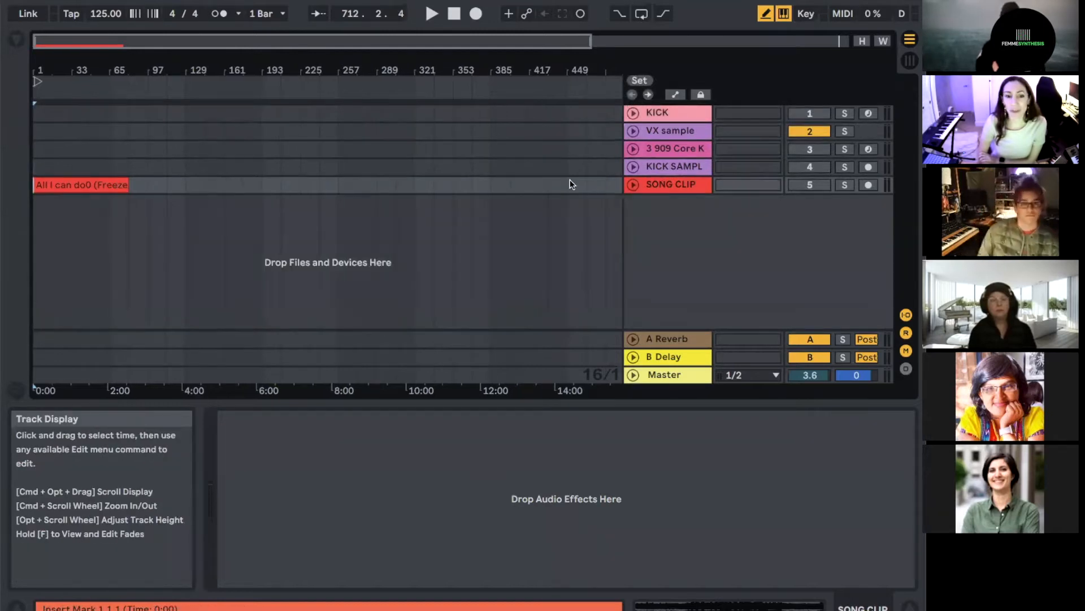
# Place the VX sample Everything 2 clip at bar 1 of the VX sample arrangement track and remove the frozen song clip
pyautogui.click(668, 133)
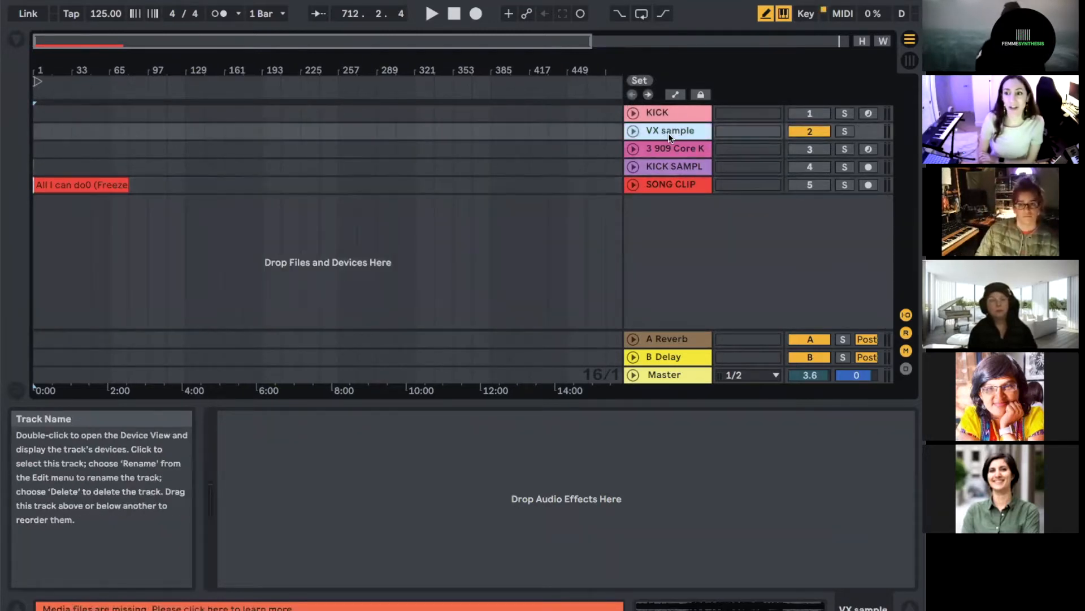
pyautogui.press('Tab')
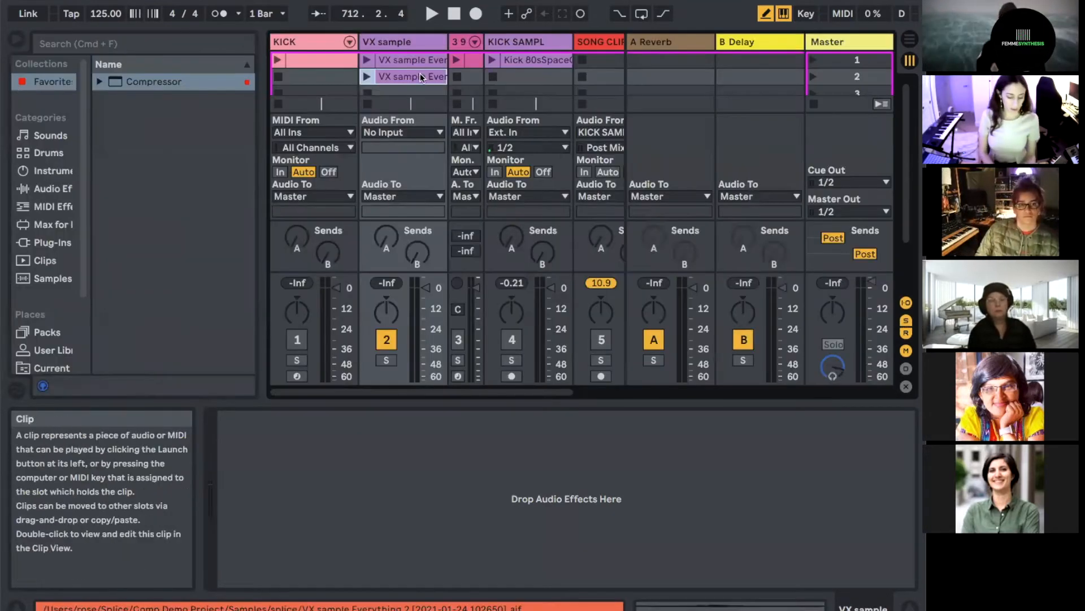
pyautogui.press('Tab')
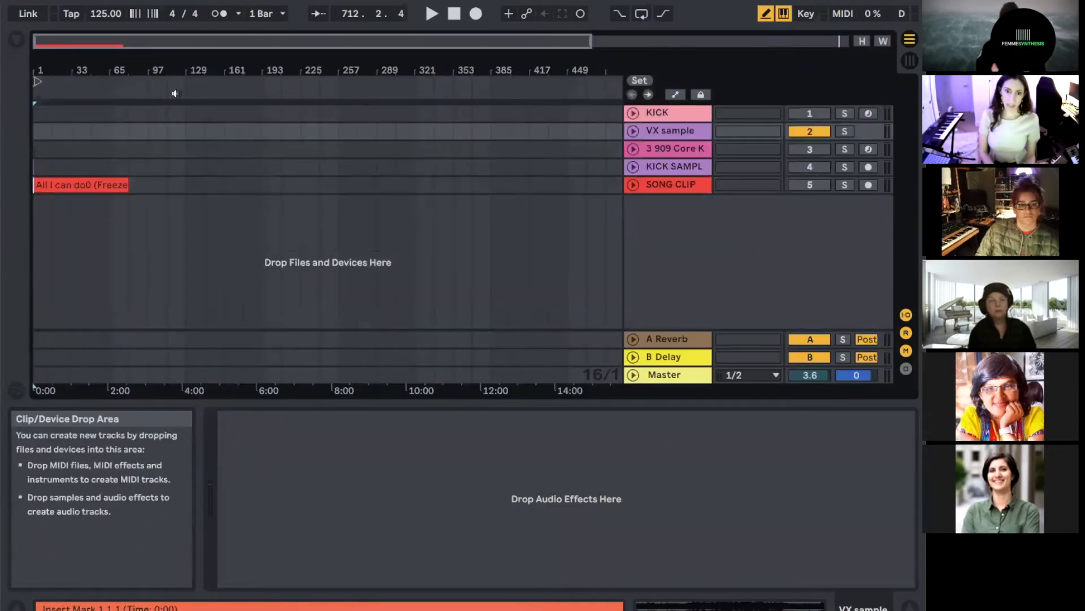
pyautogui.scroll(10, 49, 123)
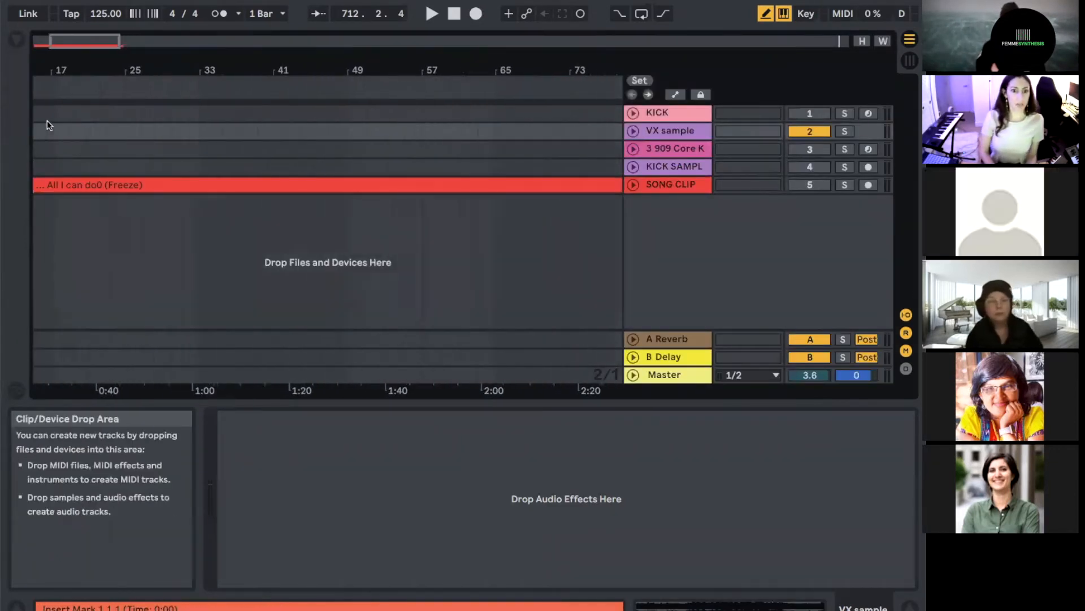
pyautogui.click(125, 182)
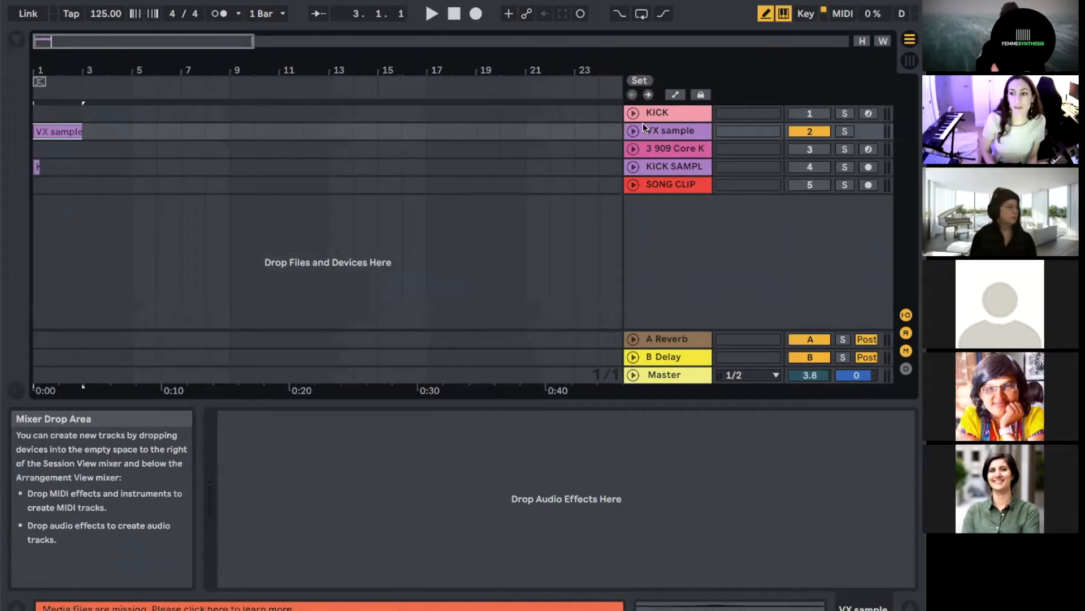
# Unfold the VX sample track and loop the arrangement over its VX sample Everything 2 clip
pyautogui.click(646, 131)
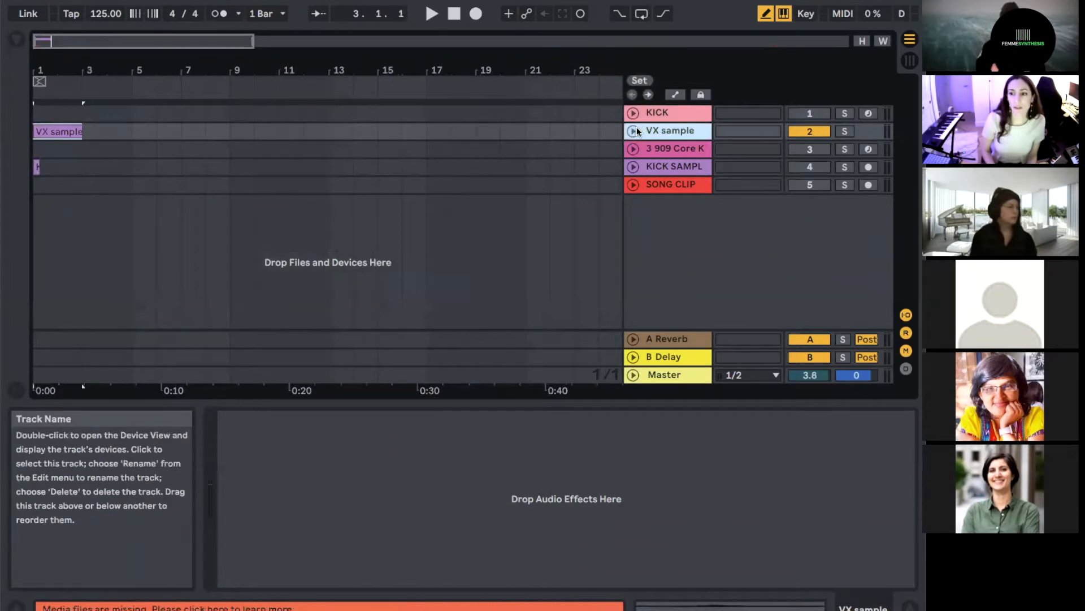
pyautogui.click(633, 131)
pyautogui.click(73, 131)
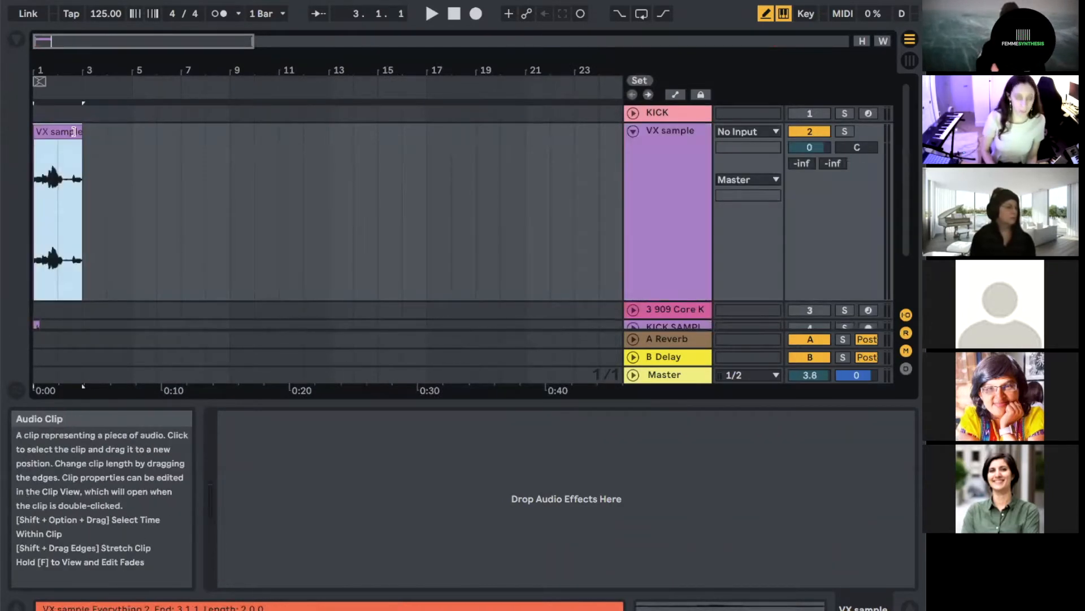
pyautogui.press('super+l')
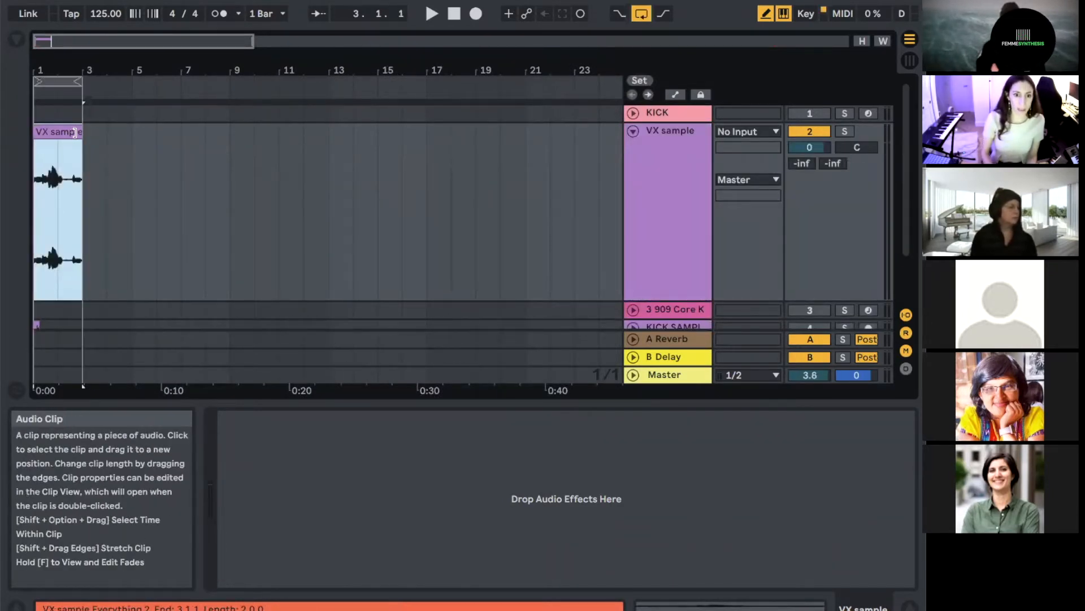
# Bring the whole VX sample clip into close view and listen to its loop
pyautogui.press('z')
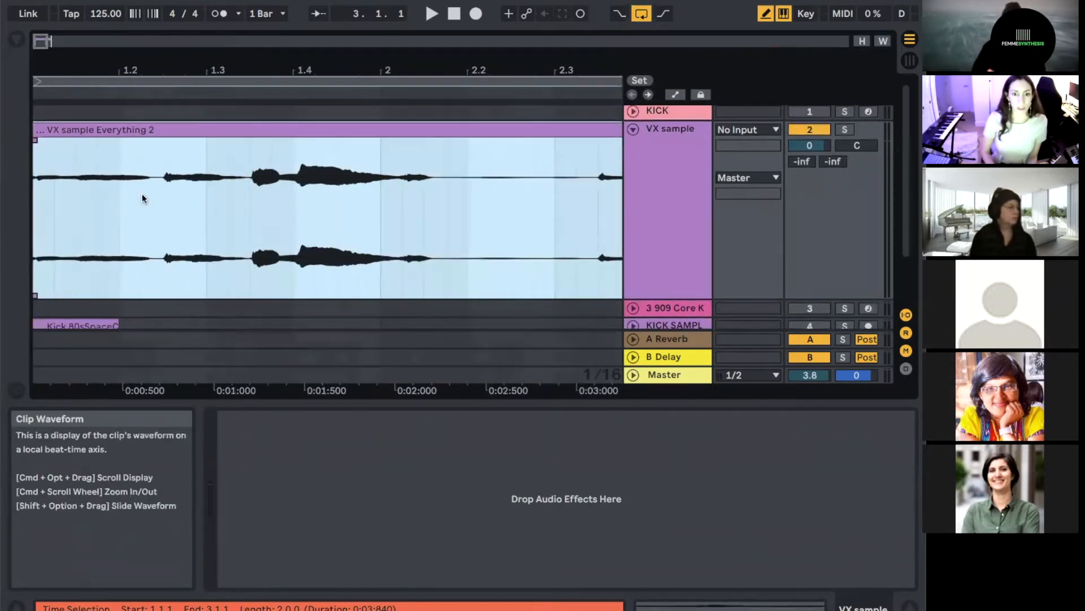
pyautogui.press('-')
pyautogui.press('-')
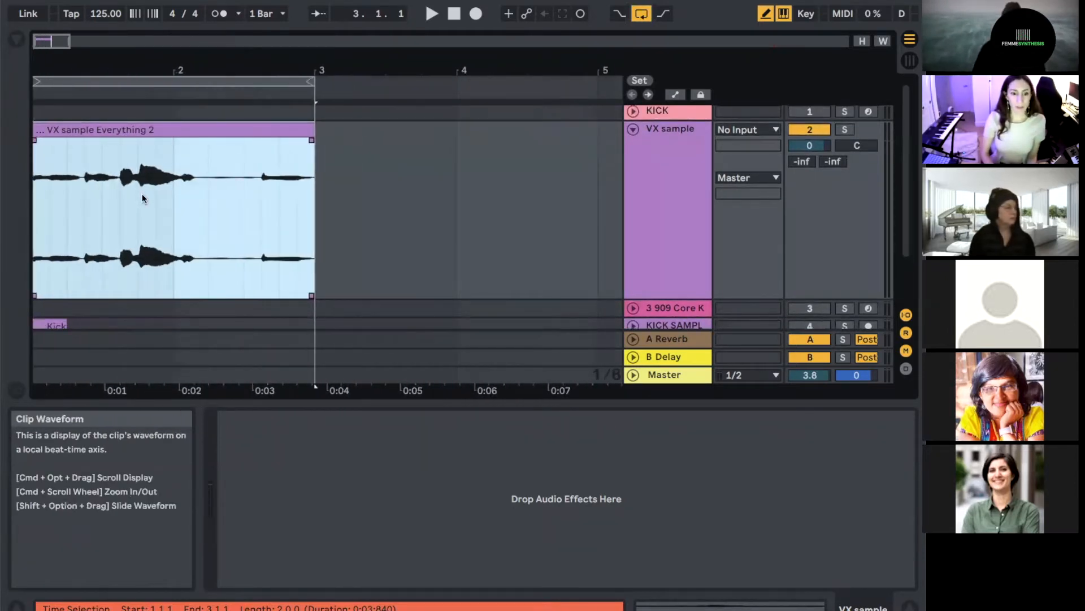
pyautogui.press('space')
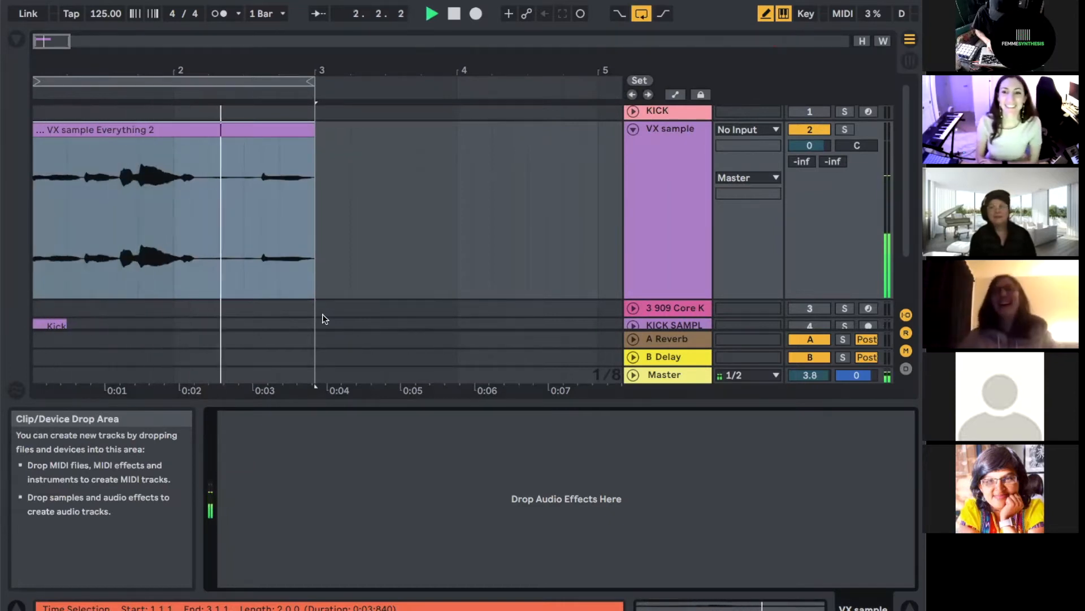
pyautogui.press('space')
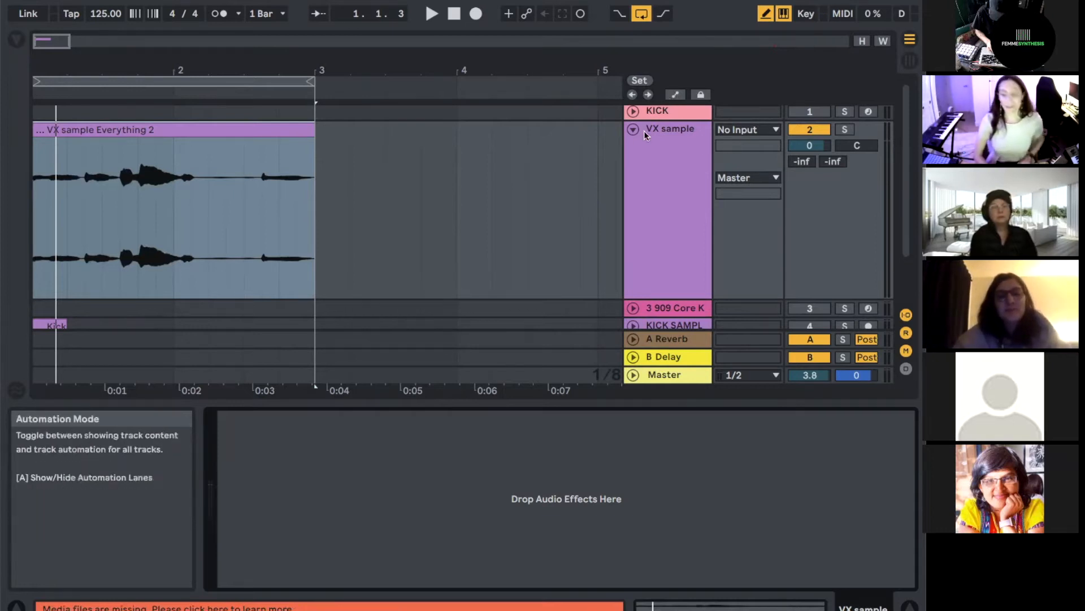
# Show automation on the VX sample track and choose the mixer's Track Volume as the displayed parameter
pyautogui.press('a')
pyautogui.click(695, 145)
pyautogui.click(675, 174)
pyautogui.click(672, 162)
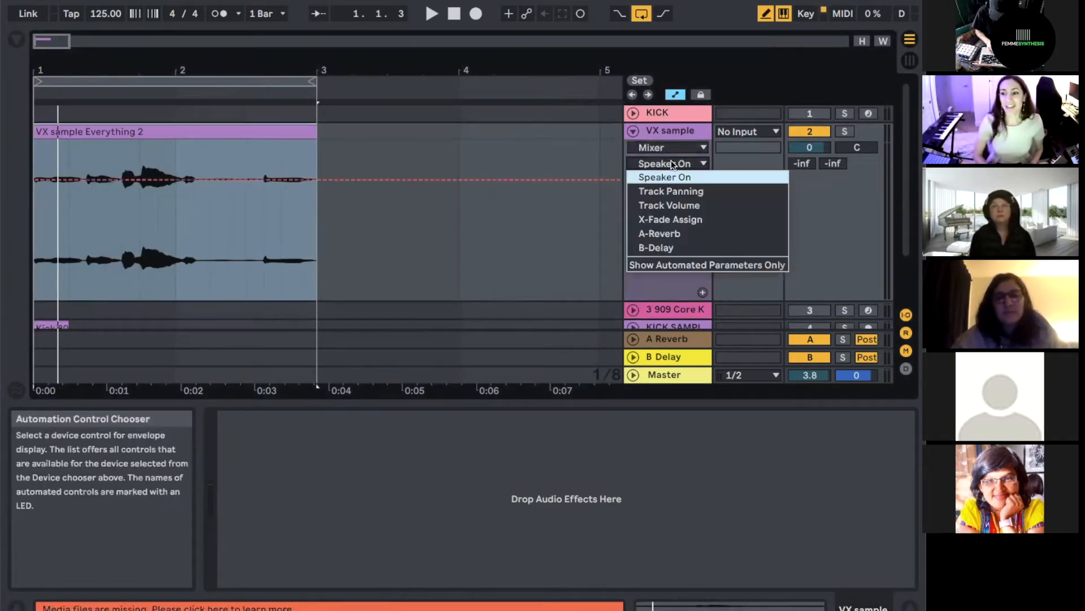
pyautogui.click(662, 204)
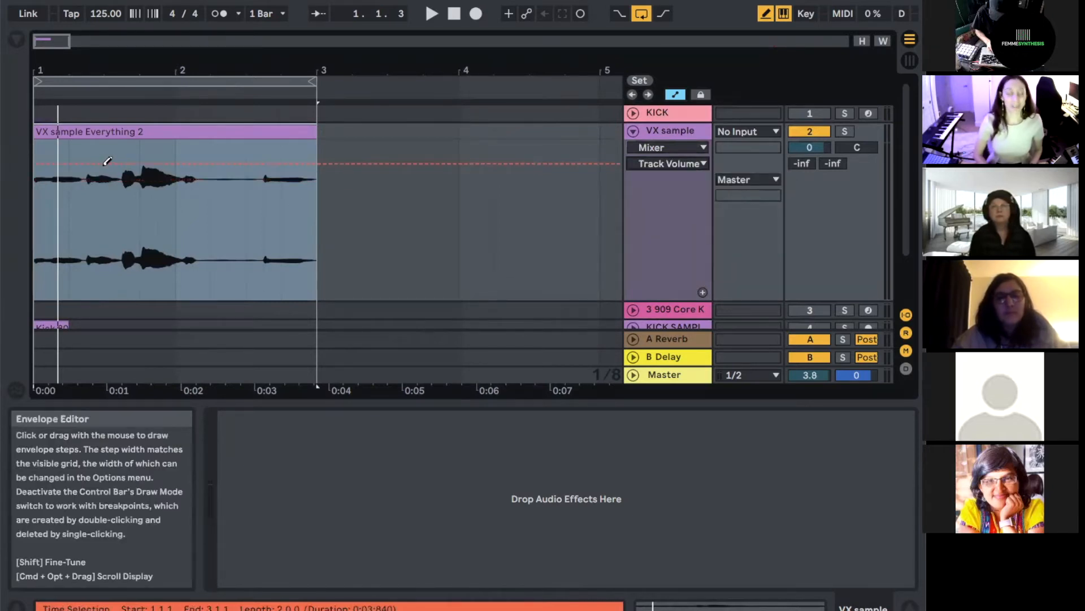
# Turn off Draw Mode, shape a volume dip down to about -9.1 dB over the vocal's loudest phrase, and play it
pyautogui.press('b')
pyautogui.click(84, 164)
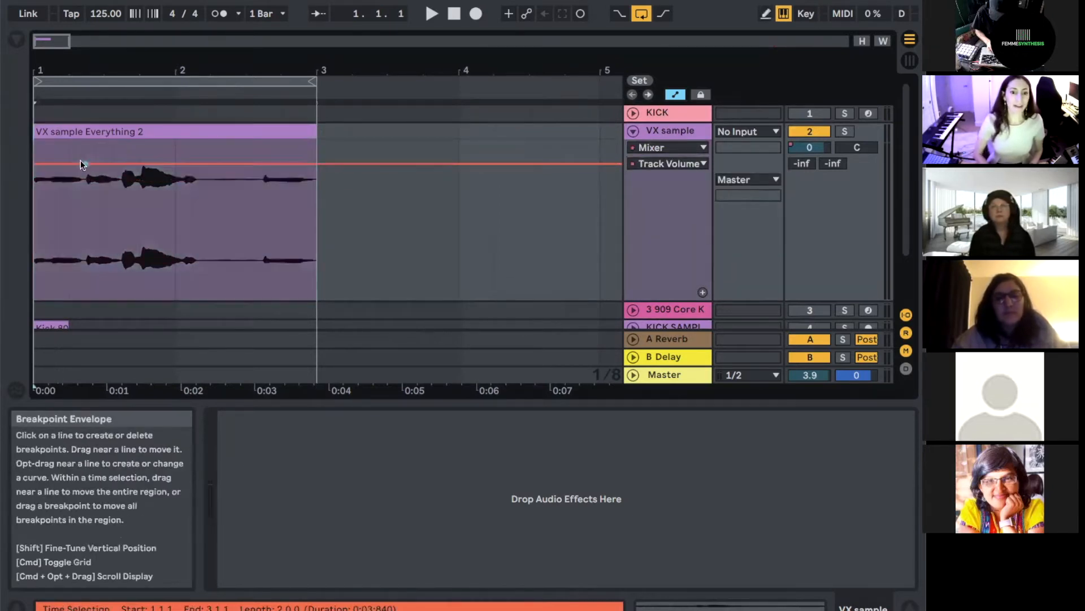
pyautogui.click(209, 164)
pyautogui.moveTo(121, 164); pyautogui.dragTo(174, 199)
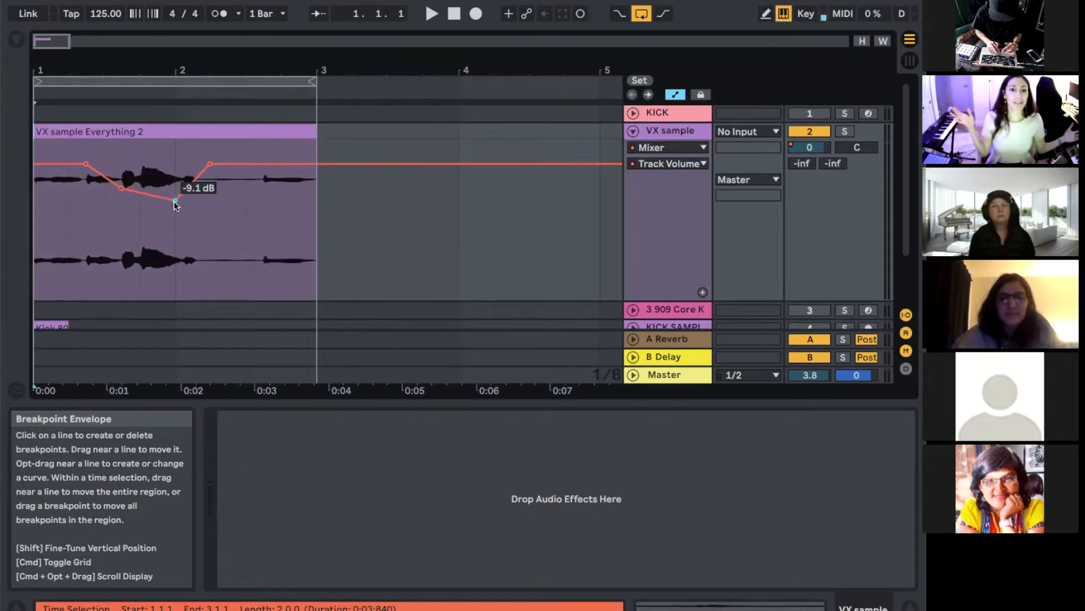
pyautogui.press('space')
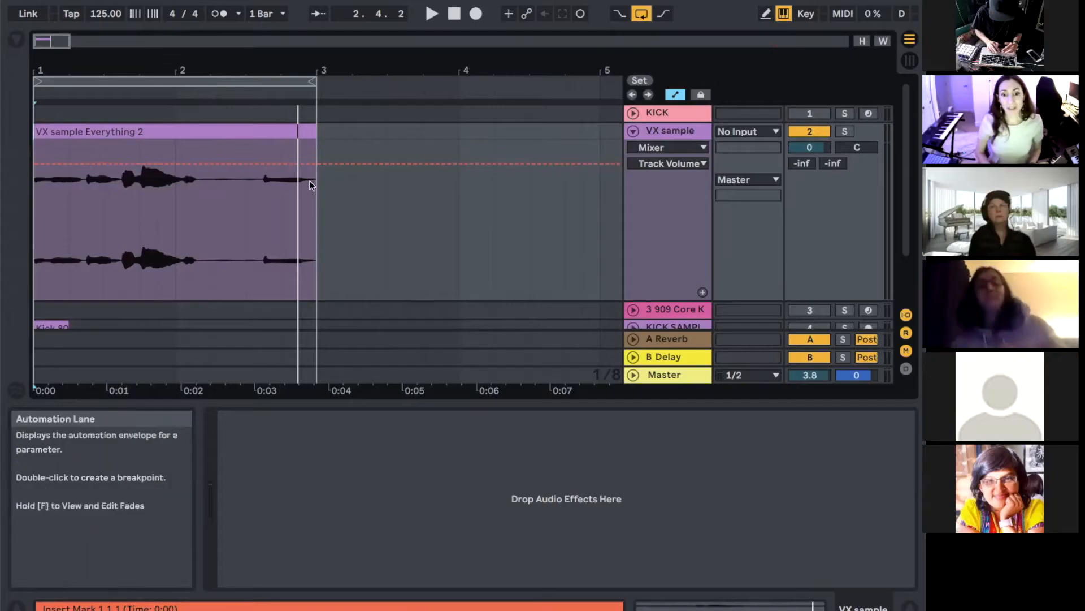
# Add a Compressor from the Favorites collection to the VX sample track and turn off its Makeup option
pyautogui.click(670, 131)
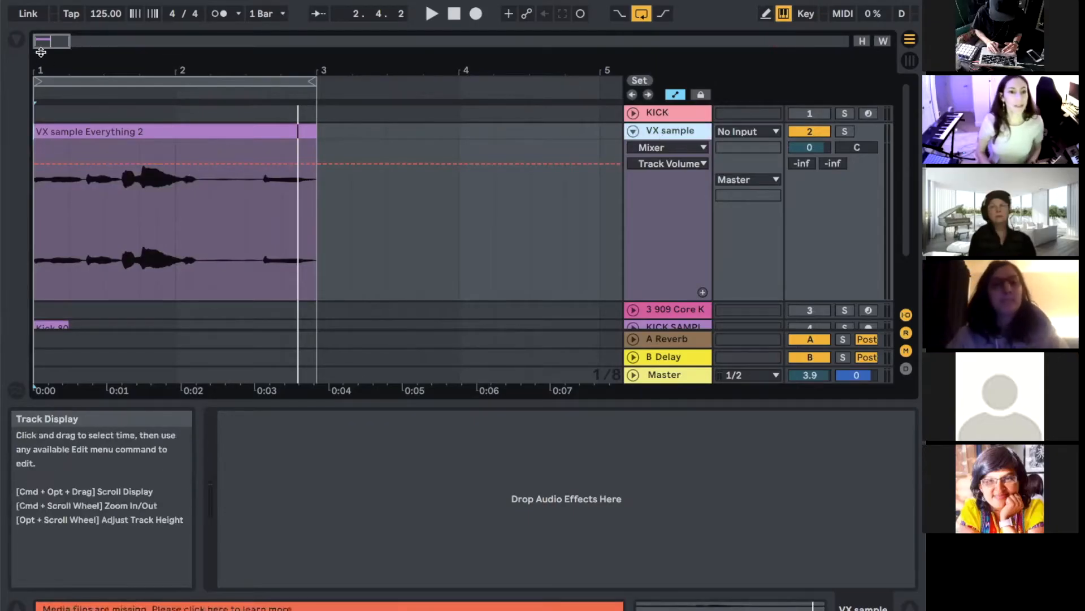
pyautogui.click(16, 39)
pyautogui.doubleClick(122, 82)
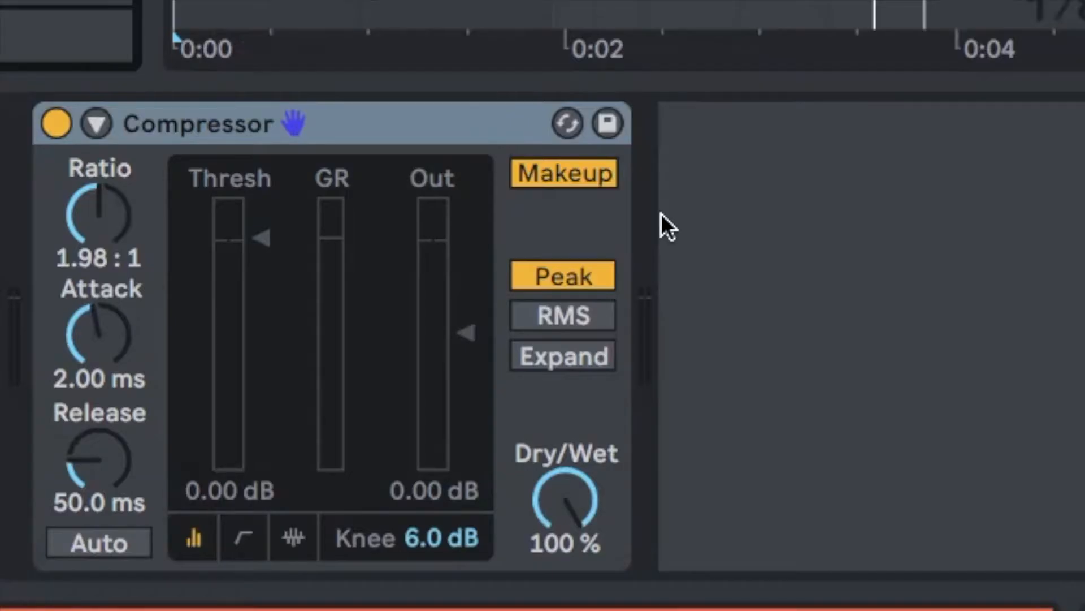
pyautogui.click(593, 172)
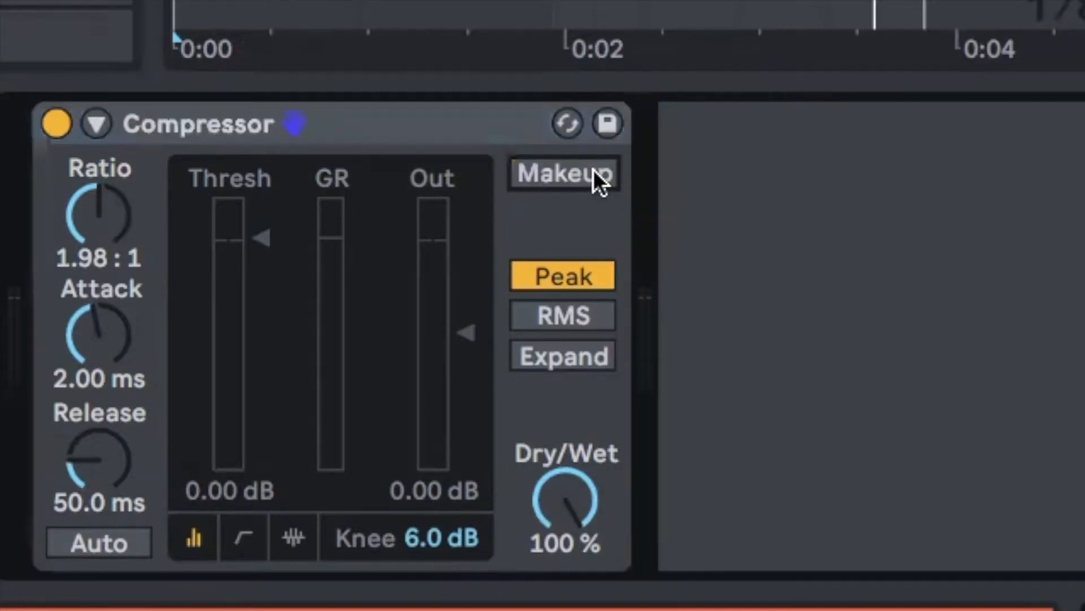
# Expand the Compressor's sidechain settings and look through its transfer curve, activity and level meter displays
pyautogui.click(98, 122)
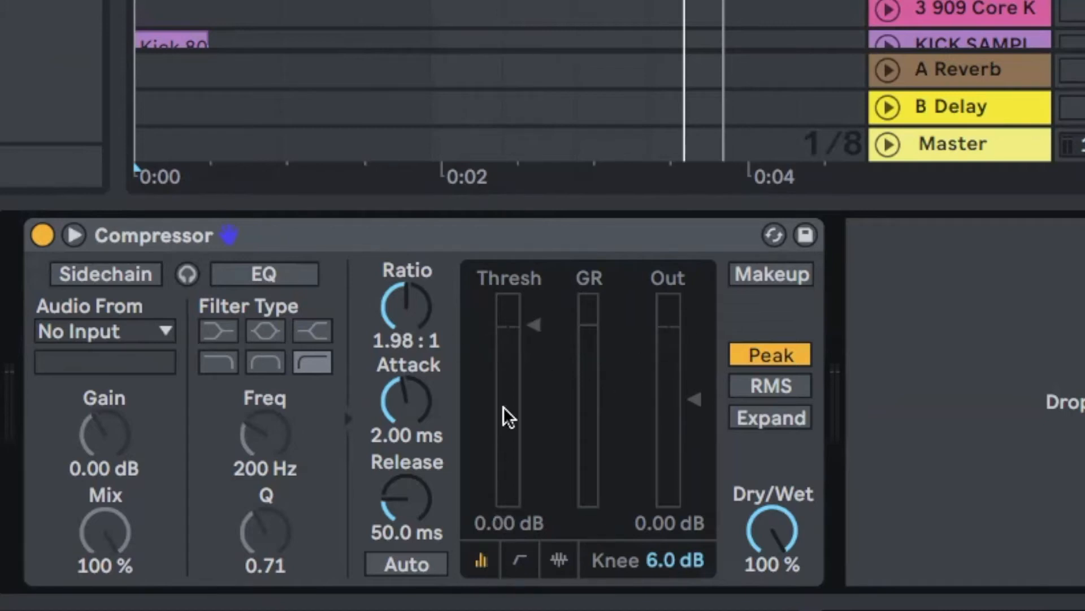
pyautogui.click(520, 560)
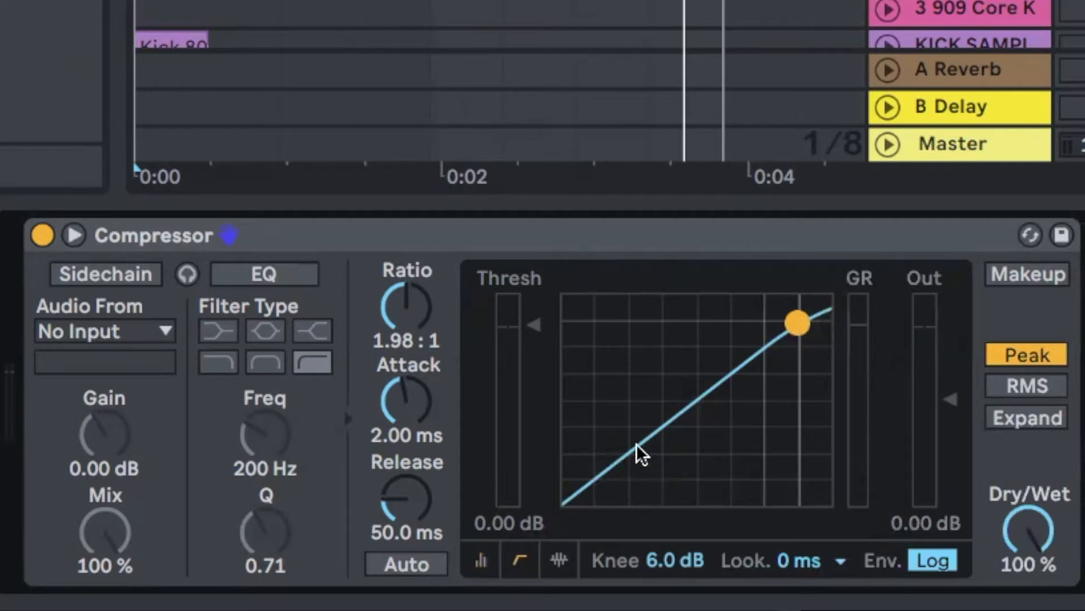
pyautogui.click(555, 561)
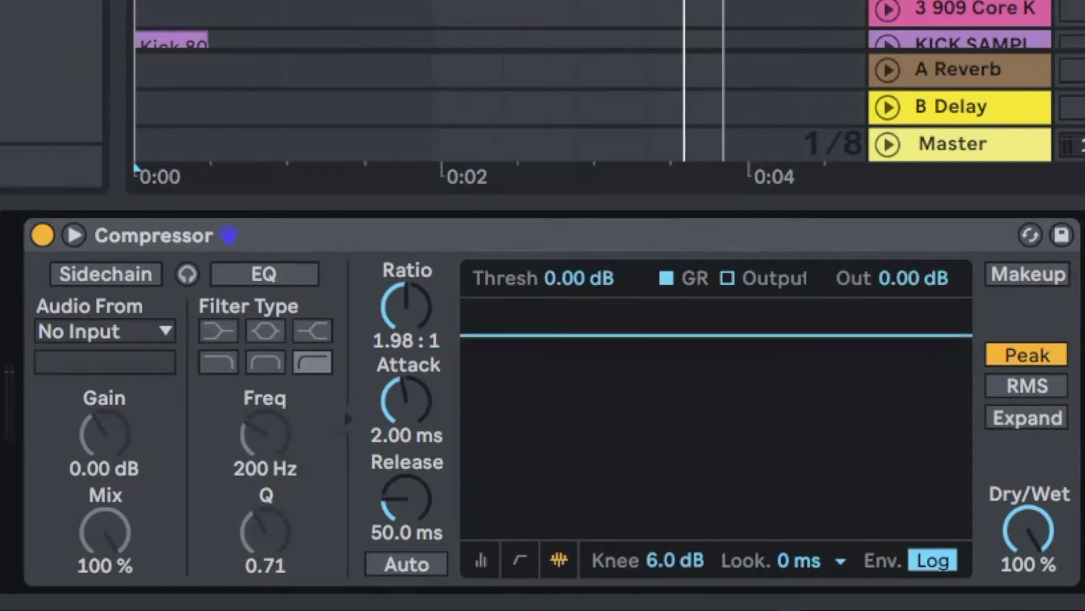
pyautogui.click(483, 559)
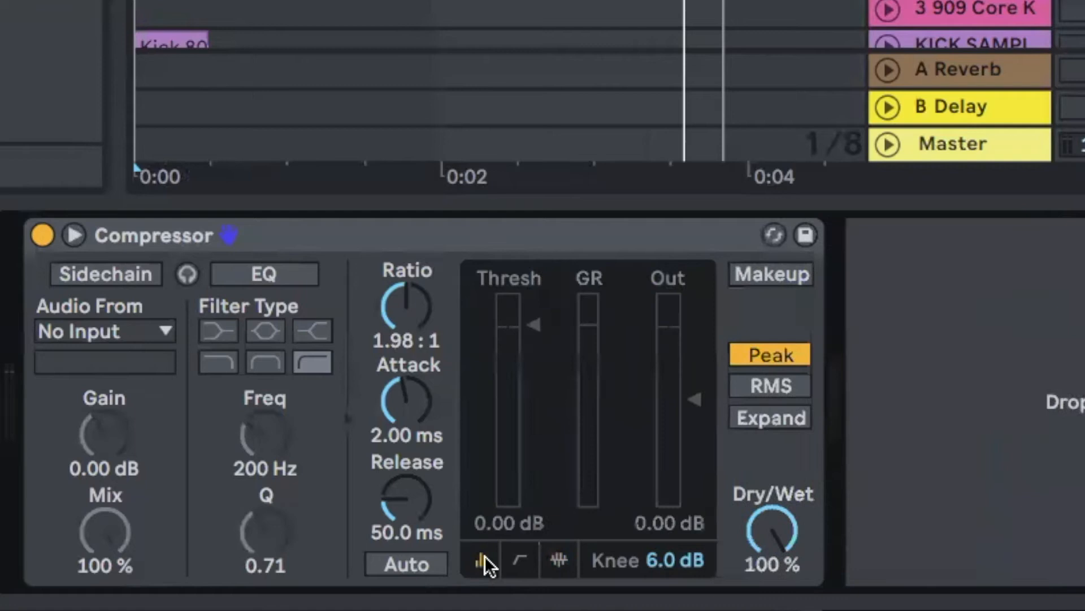
# Switch to Session View, turn the VX sample track's Compressor off, and play the first vocal clip to check its uncompressed level
pyautogui.click(511, 321)
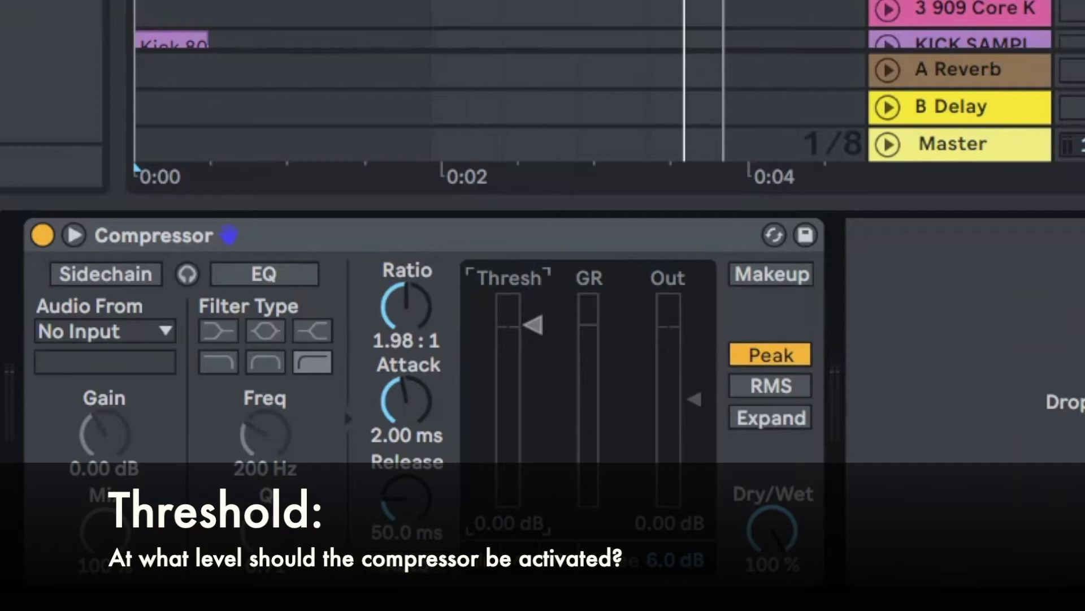
pyautogui.press('Tab')
pyautogui.click(405, 43)
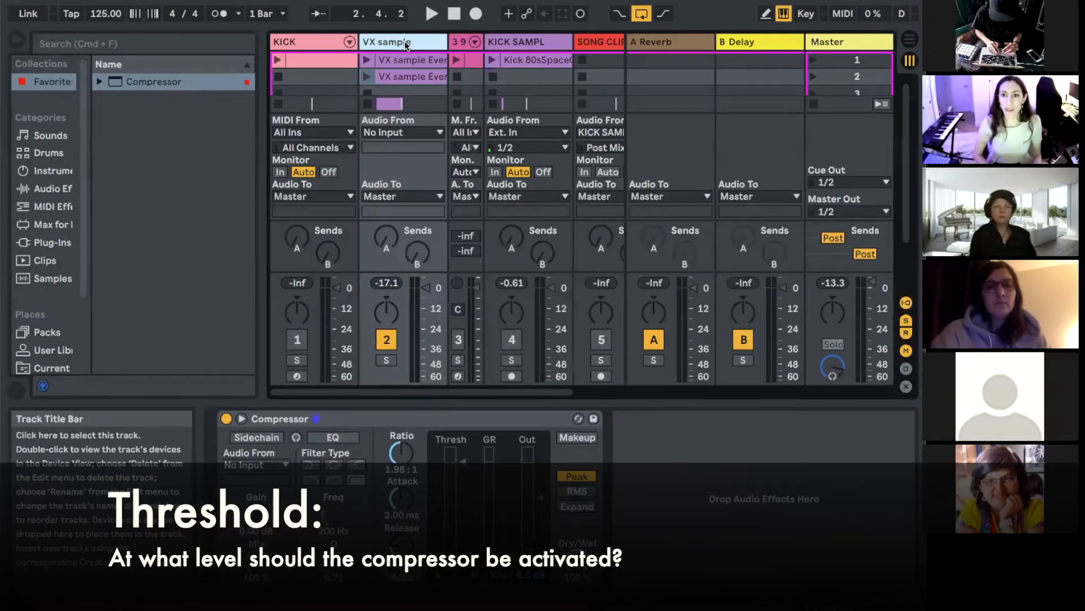
pyautogui.click(226, 419)
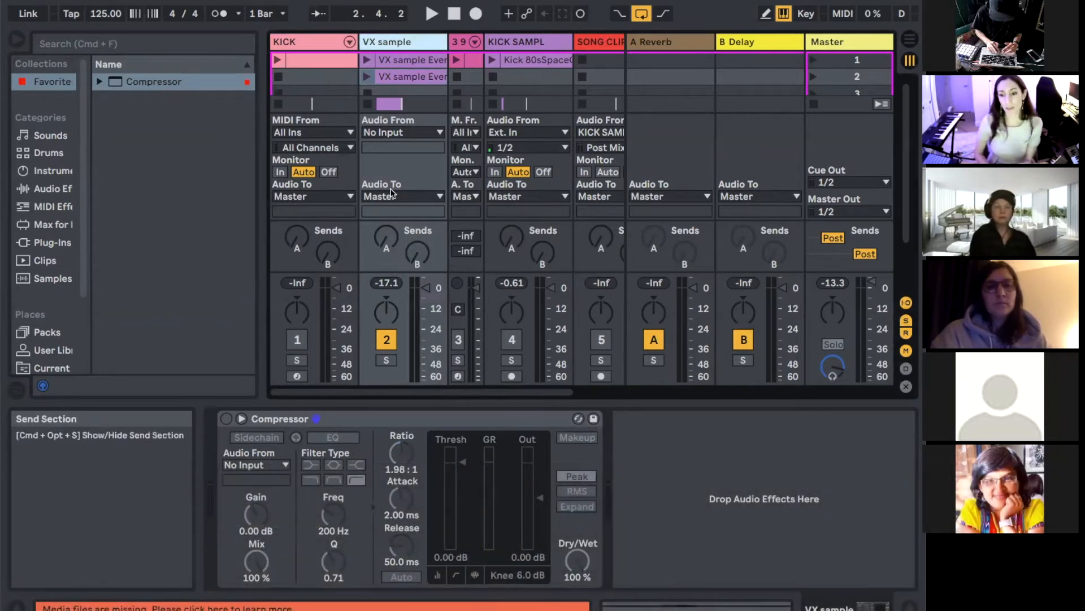
pyautogui.click(368, 59)
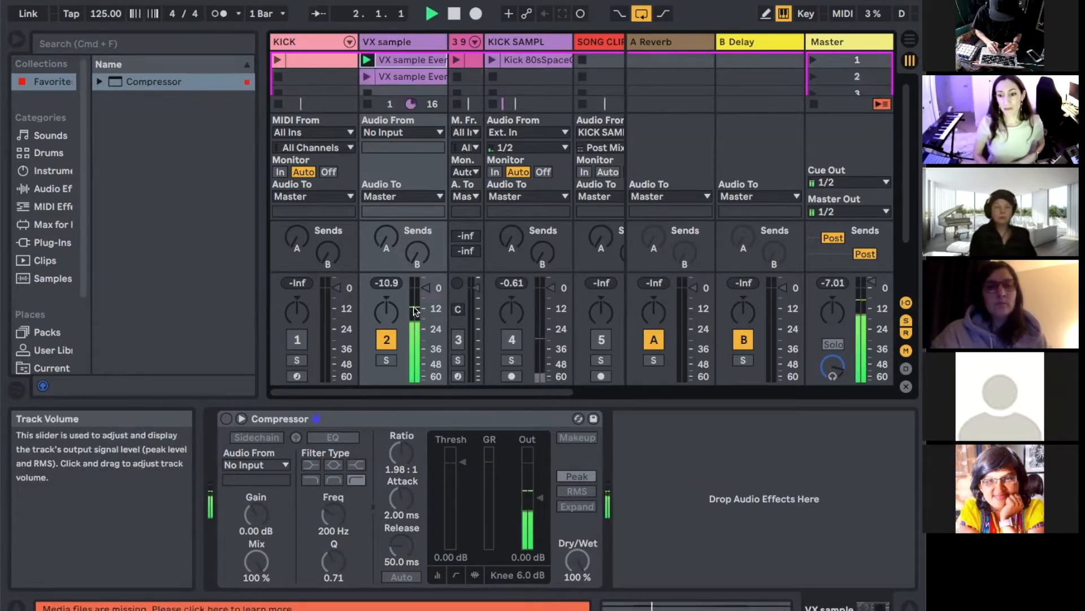
pyautogui.press('space')
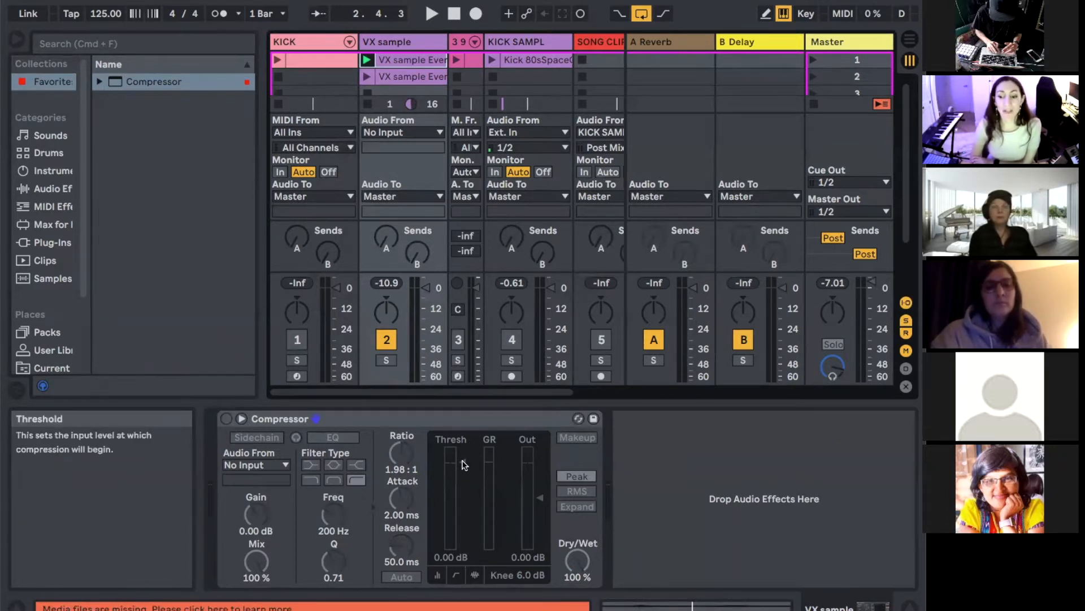
# Set the Compressor's threshold to -23 dB and turn the device back on
pyautogui.moveTo(463, 465); pyautogui.dragTo(463, 487)
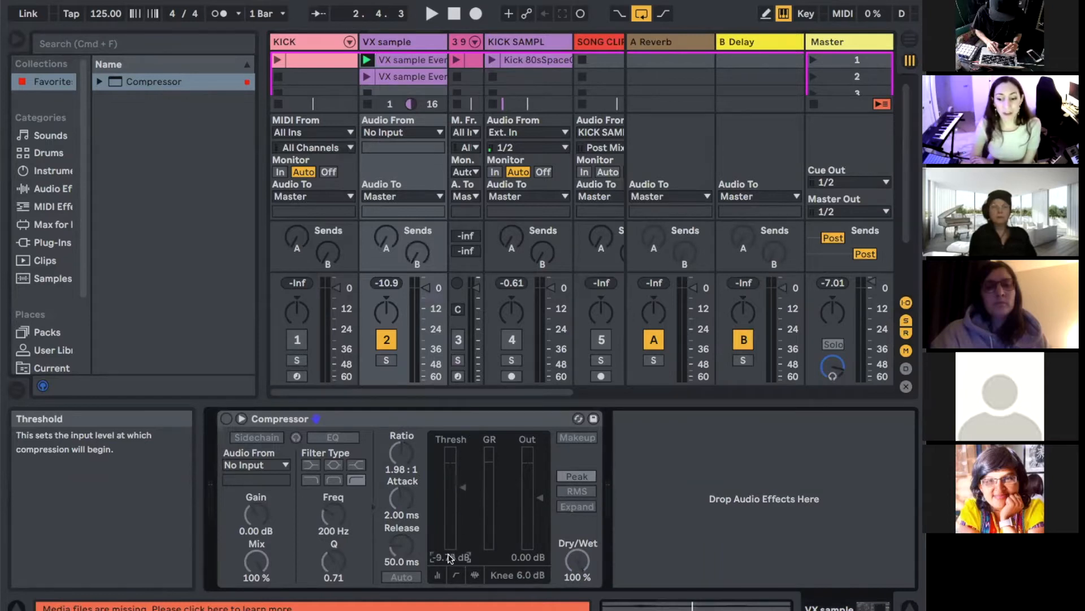
pyautogui.write('-23')
pyautogui.press('Return')
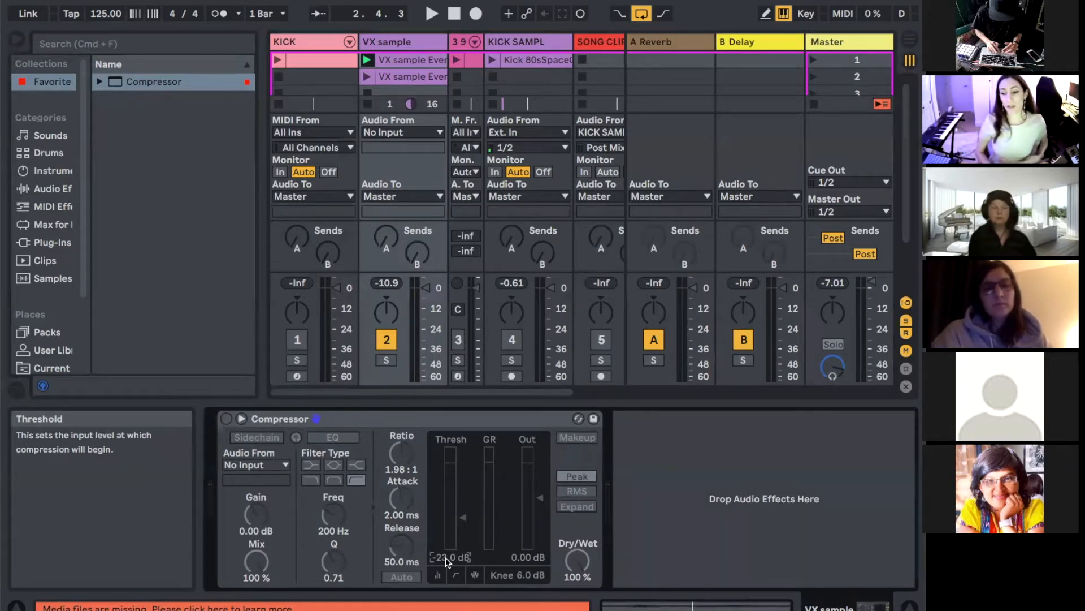
pyautogui.click(226, 418)
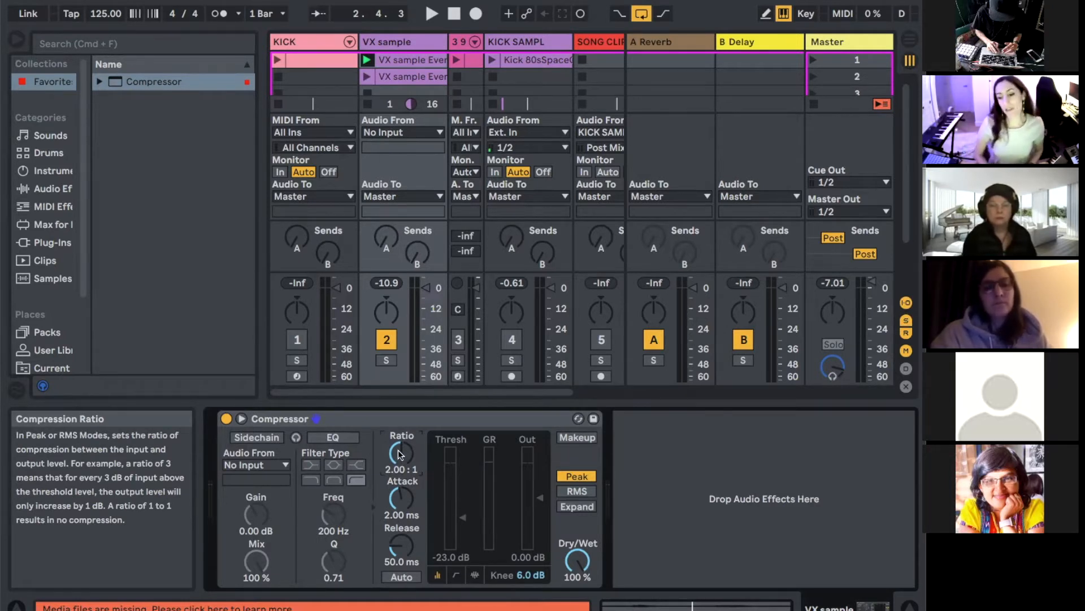
# Play the vocal with the Compressor's ratio lowered to 1:1, and raise the ratio to inf:1
pyautogui.moveTo(401, 452); pyautogui.dragTo(402, 475)
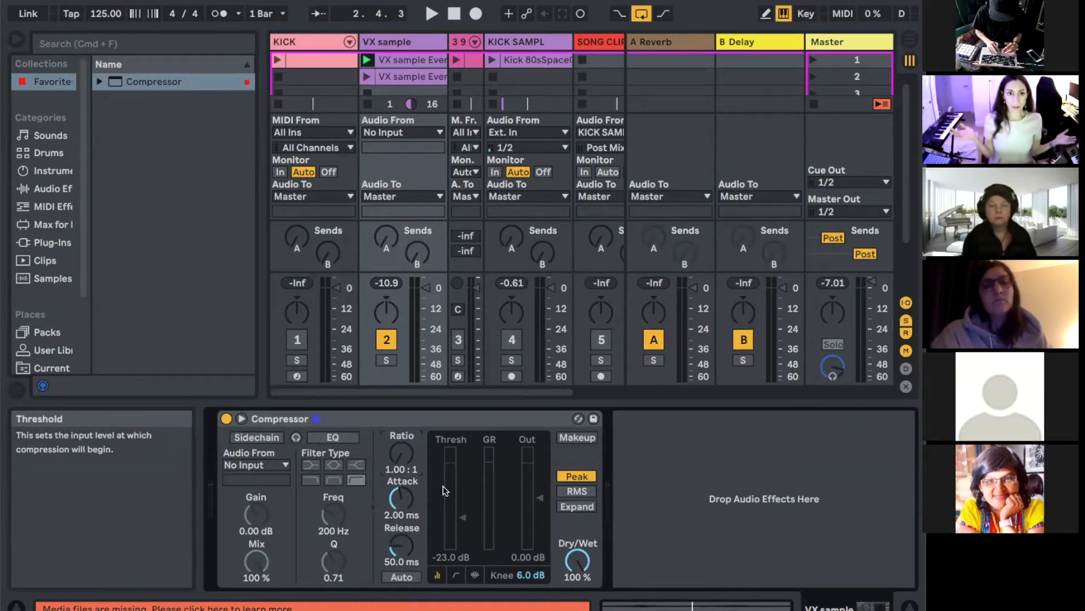
pyautogui.press('space')
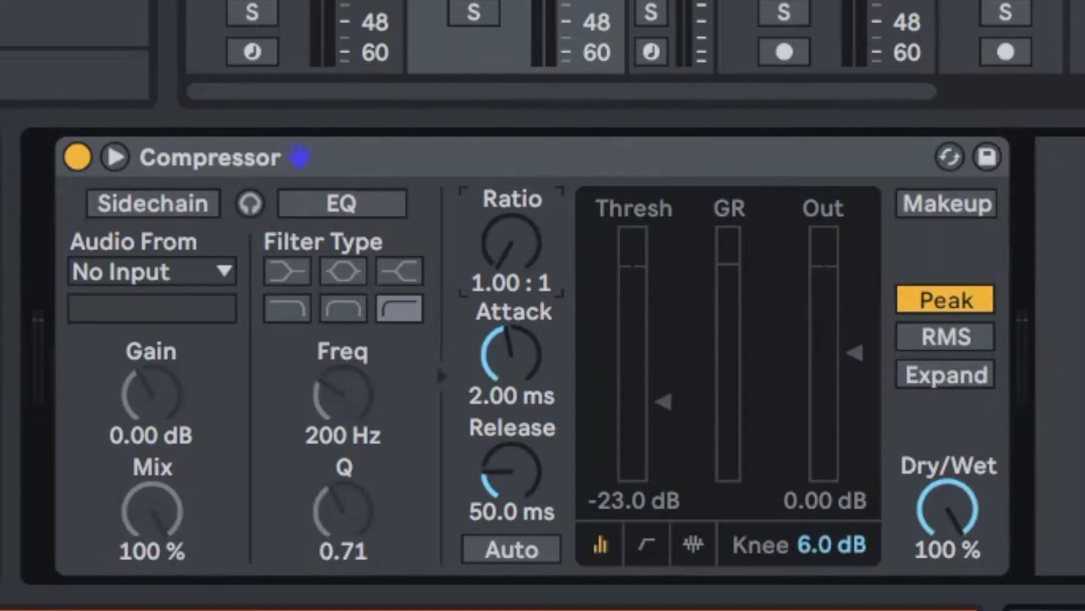
pyautogui.moveTo(512, 243); pyautogui.dragTo(511, 130)
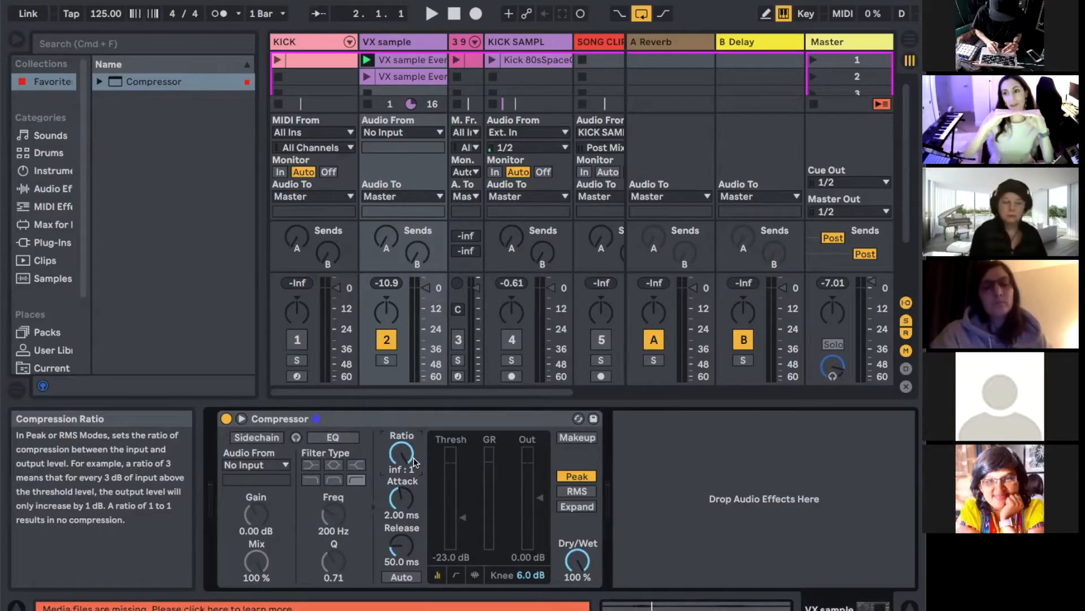
# Duplicate the VX sample track in Arrangement View, and freeze and flatten the copy to print its compression
pyautogui.press('Tab')
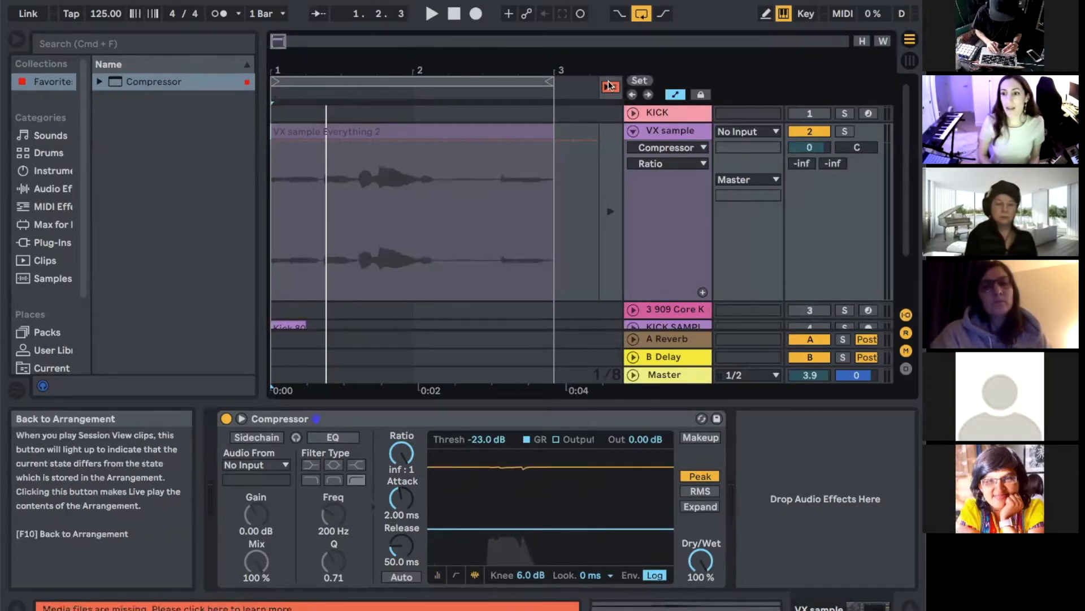
pyautogui.click(660, 128)
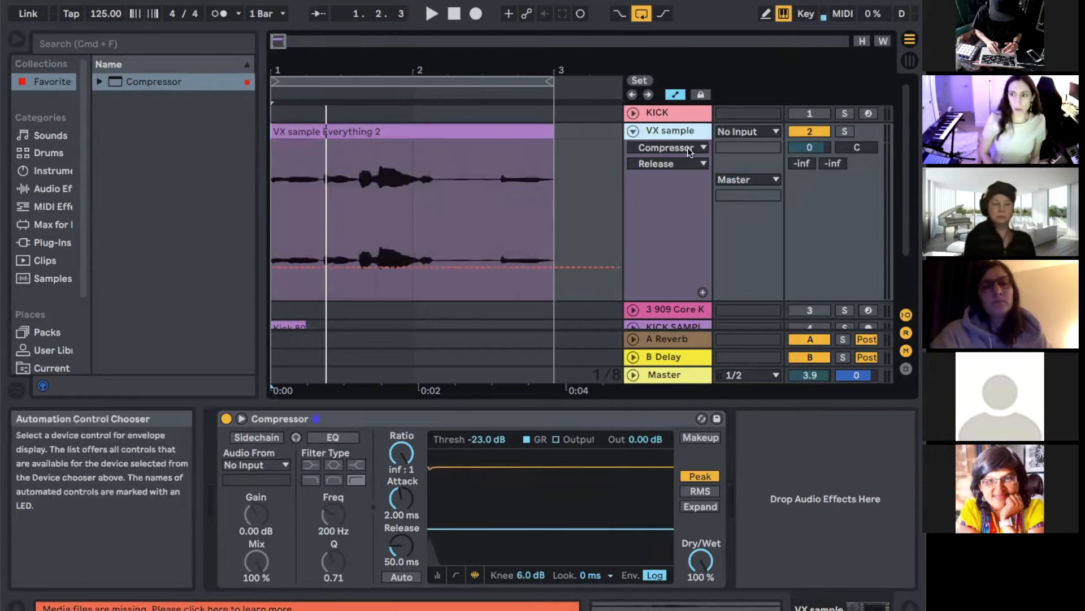
pyautogui.press('super+d')
pyautogui.scroll(-3, 605, 199)
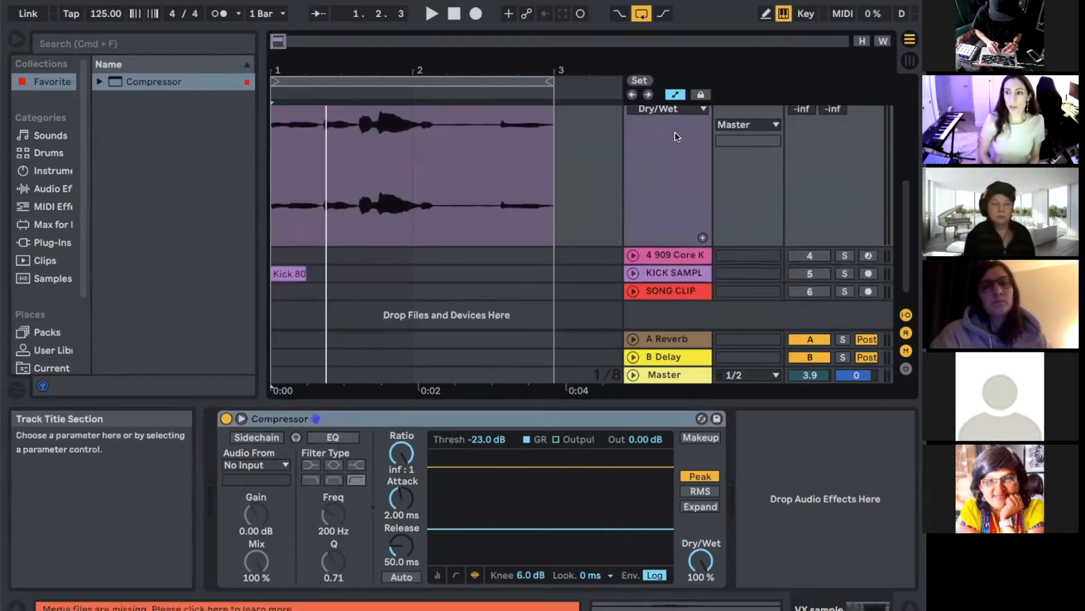
pyautogui.scroll(2, 674, 130)
pyautogui.rightClick(673, 128)
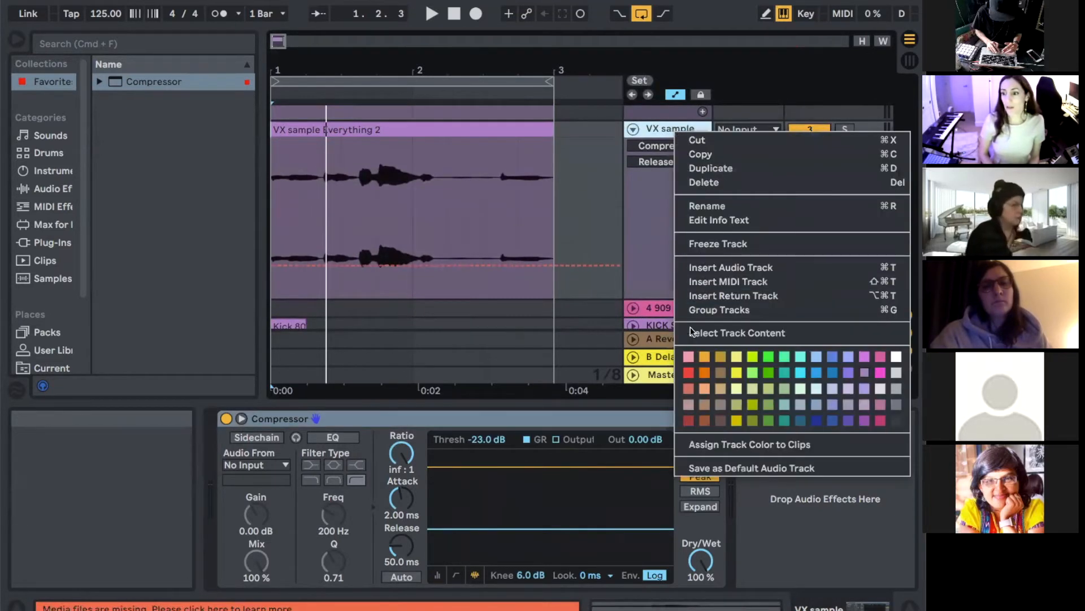
pyautogui.click(710, 244)
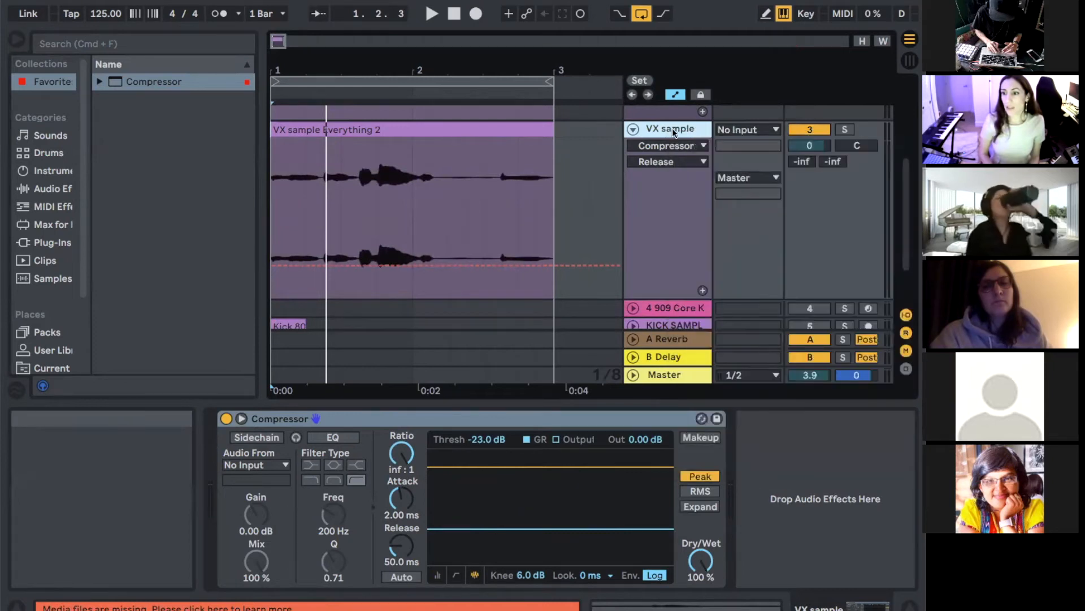
pyautogui.rightClick(673, 129)
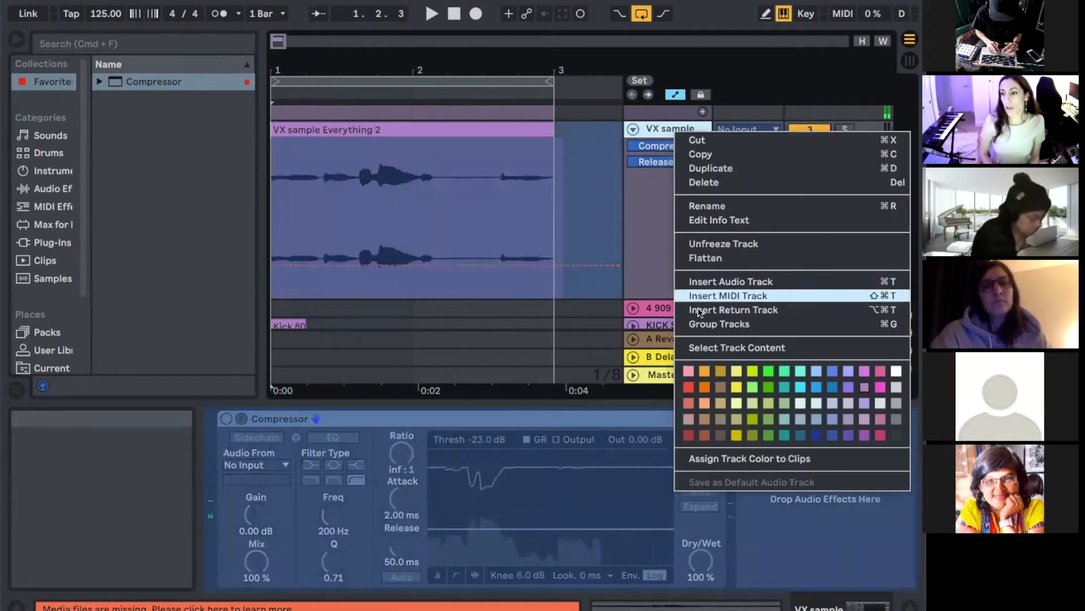
pyautogui.click(705, 258)
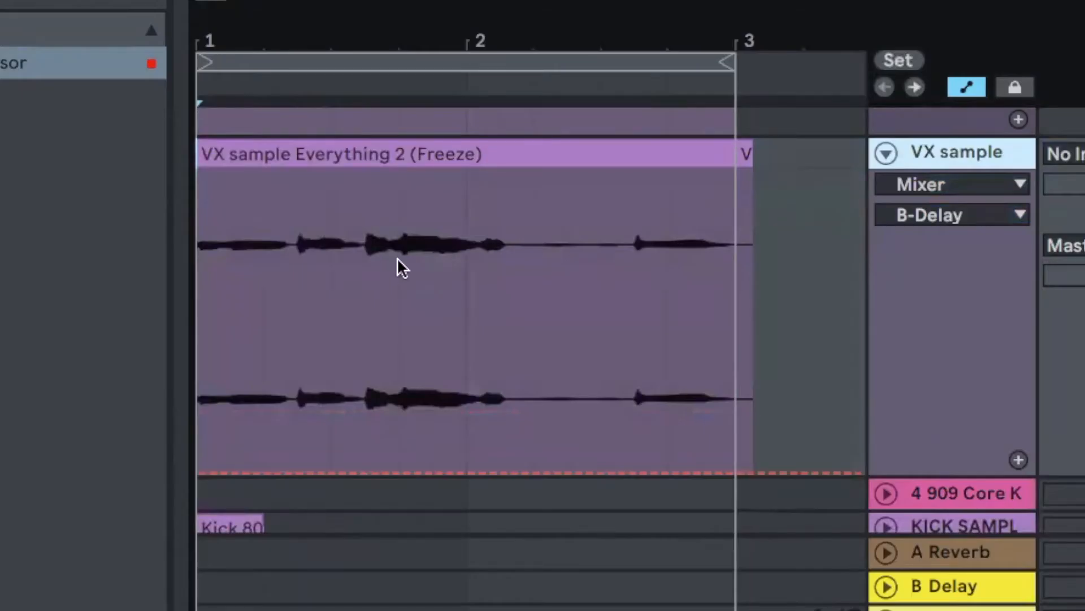
# Examine the flattened clip's waveform closely around beat 1.4 to see how the compression shaped the loud phrase
pyautogui.click(397, 257)
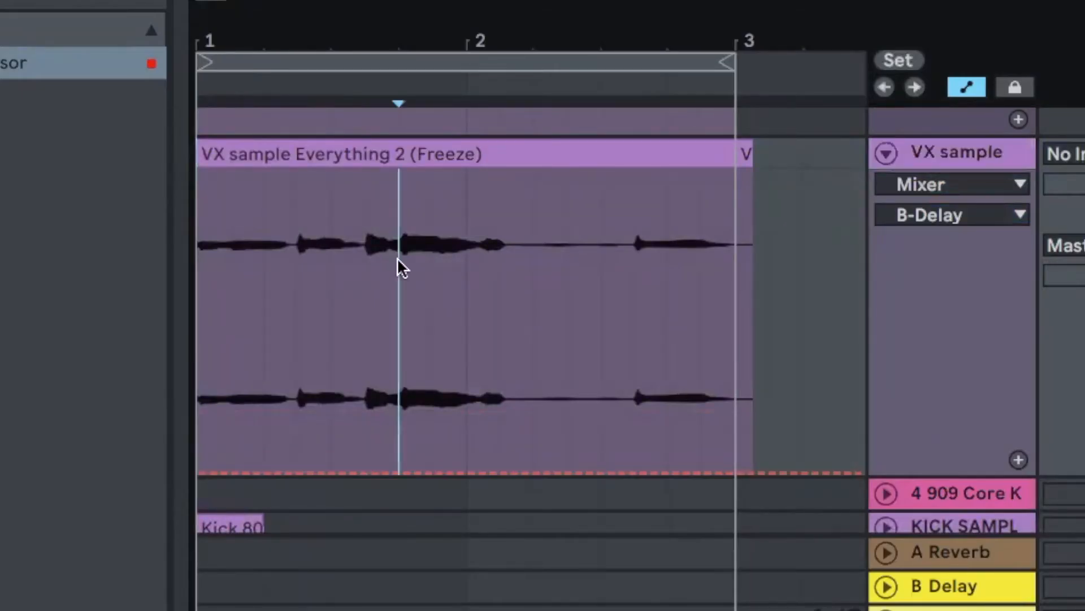
pyautogui.press('+')
pyautogui.press('+')
pyautogui.press('+')
pyautogui.press('+')
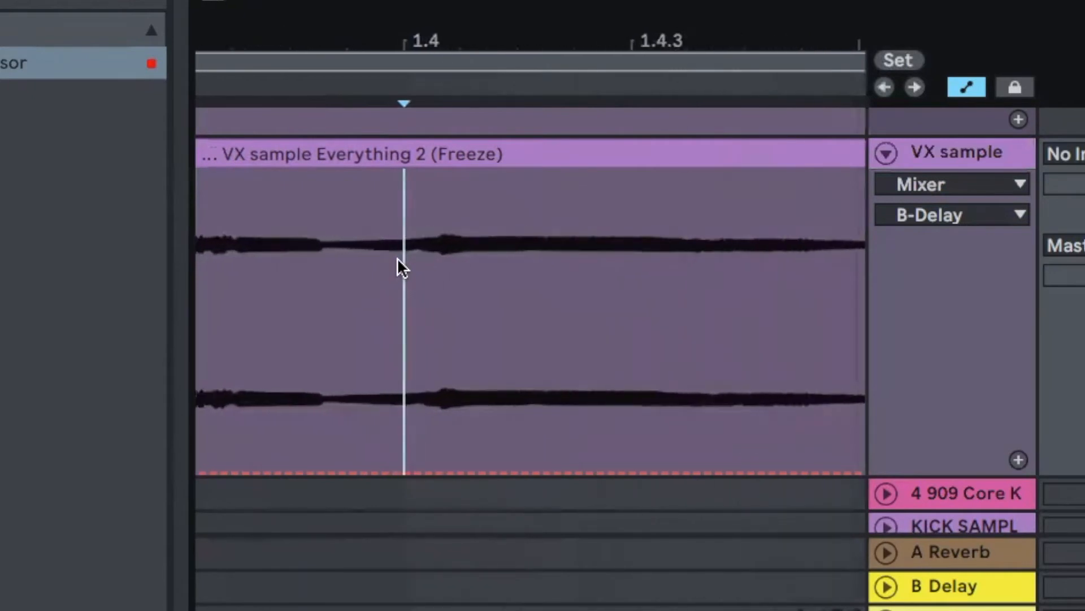
pyautogui.hscroll(5, 397, 256)
pyautogui.scroll(2, 397, 257)
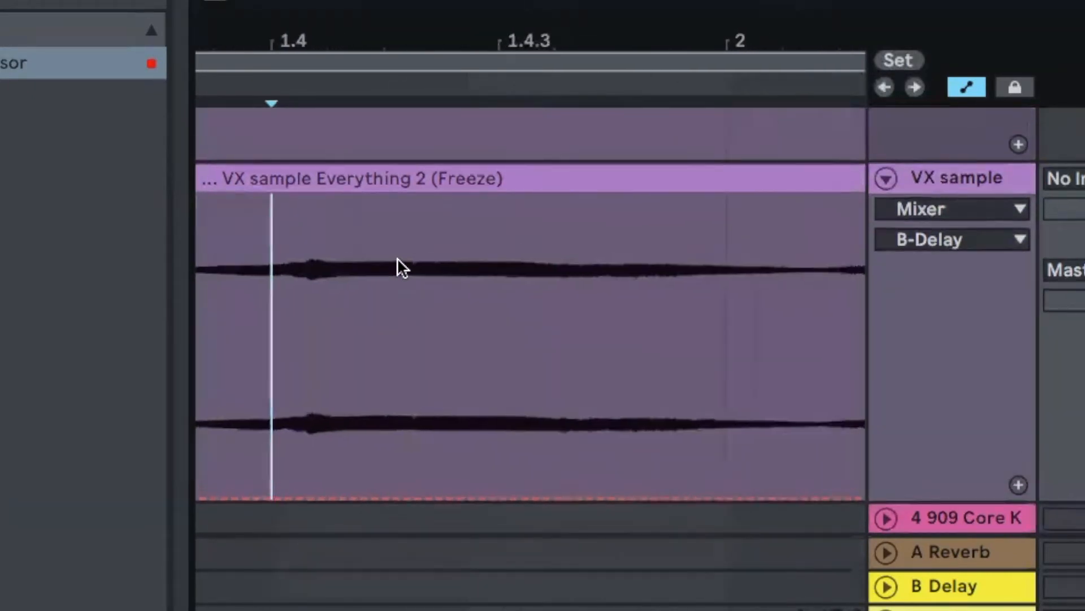
pyautogui.hscroll(2, 318, 313)
pyautogui.scroll(1, 317, 312)
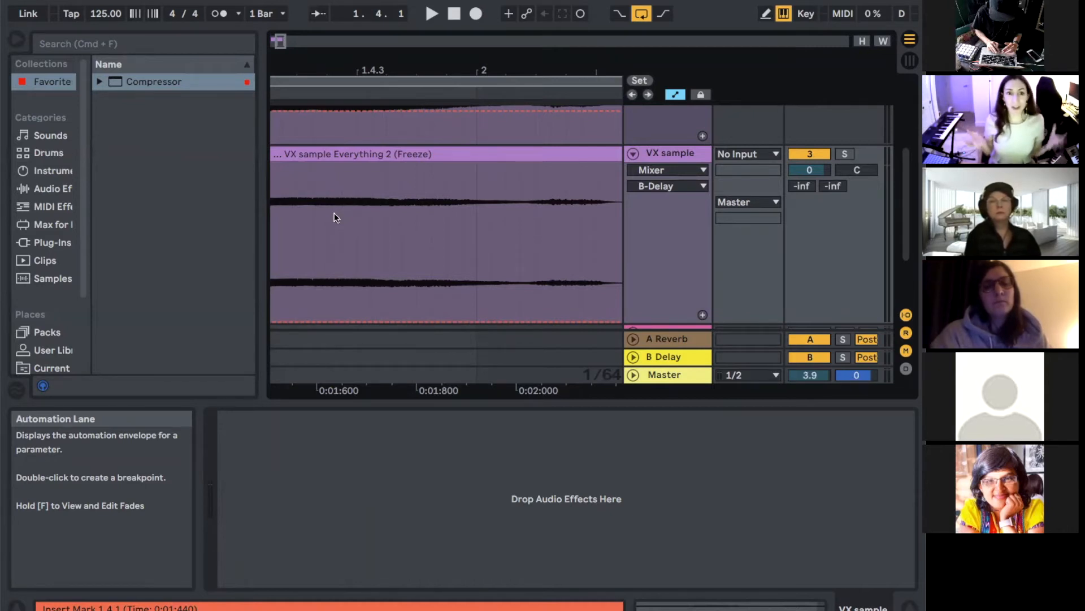
# Compare the flattened waveform with the original above it, and delete the flattened VX sample track
pyautogui.scroll(-10, 334, 213)
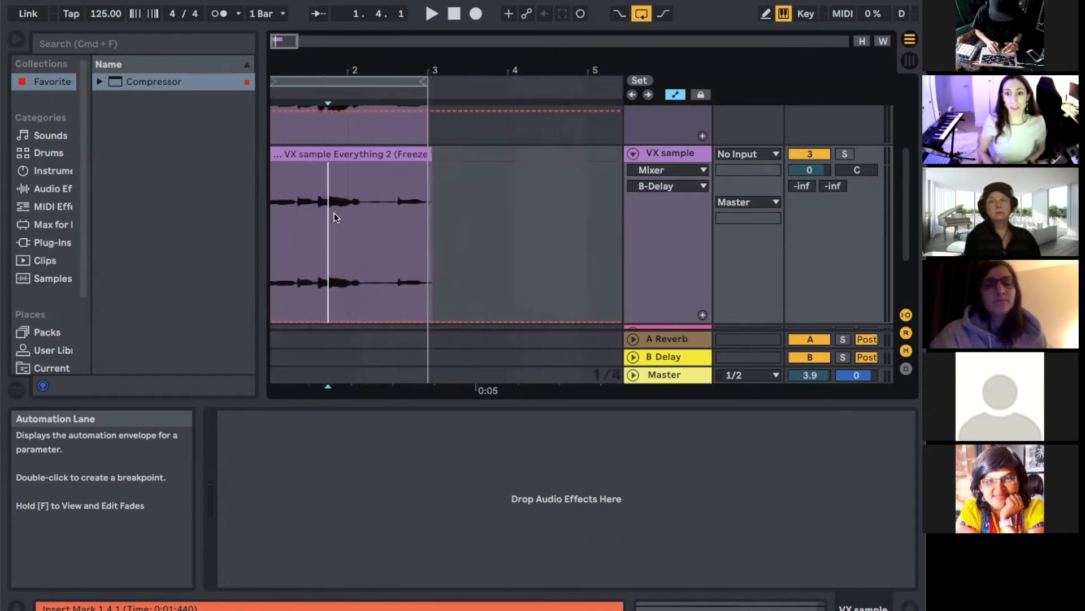
pyautogui.scroll(3, 334, 212)
pyautogui.scroll(-2, 334, 212)
pyautogui.scroll(1, 339, 213)
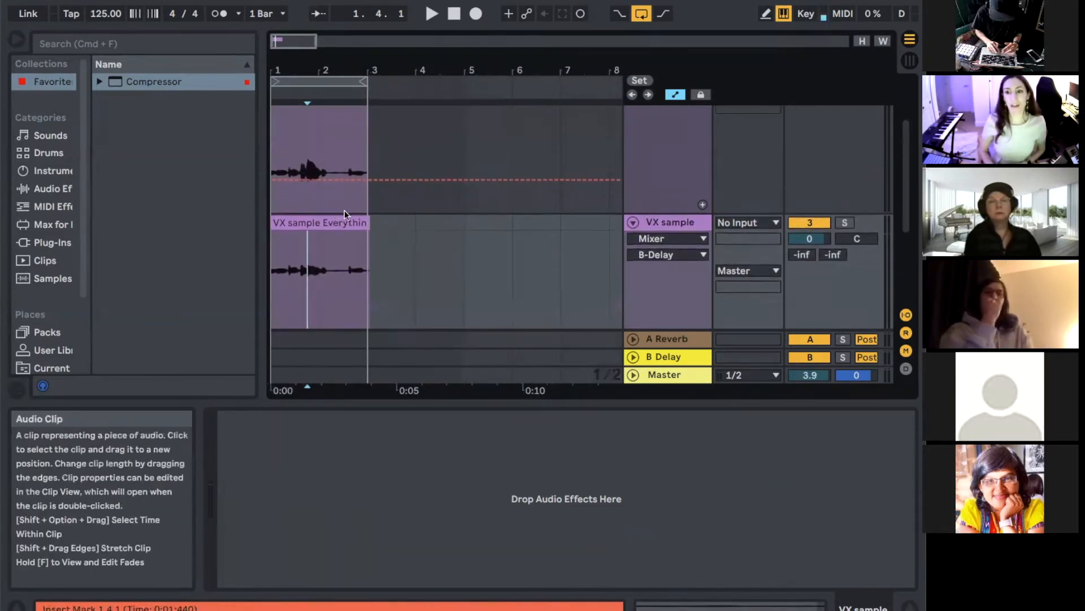
pyautogui.click(679, 226)
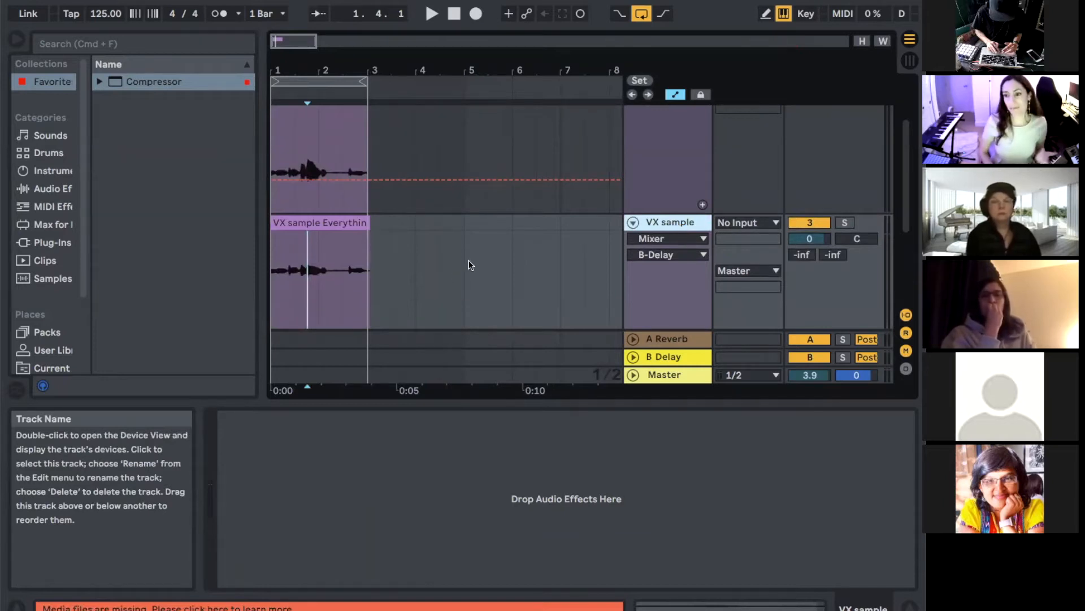
pyautogui.press('Delete')
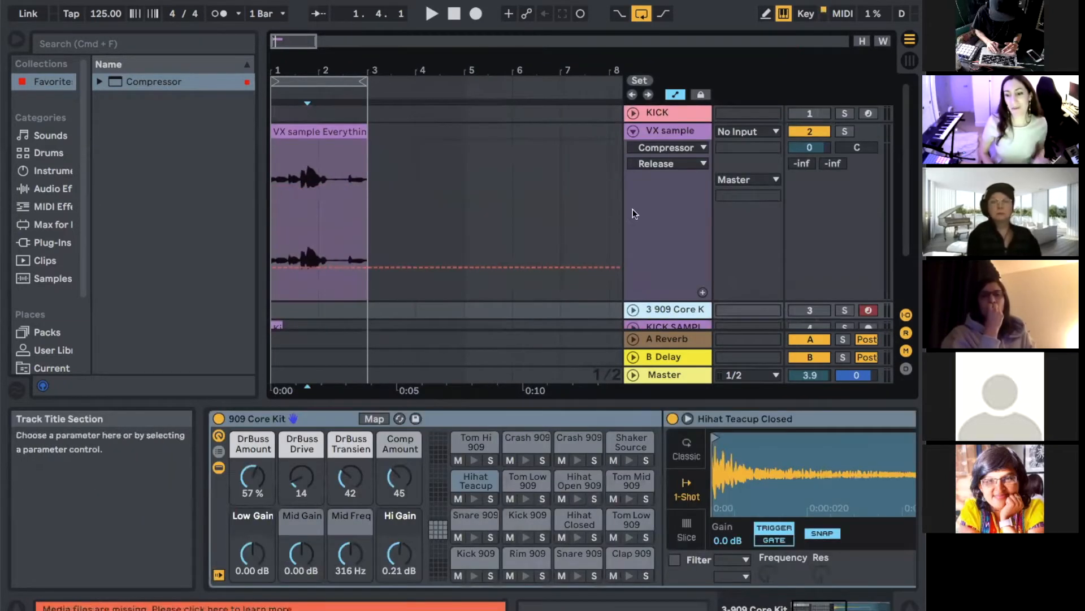
# Lower the ratio of the original VX sample track's Compressor to 5.73:1 and show its level meters
pyautogui.click(667, 130)
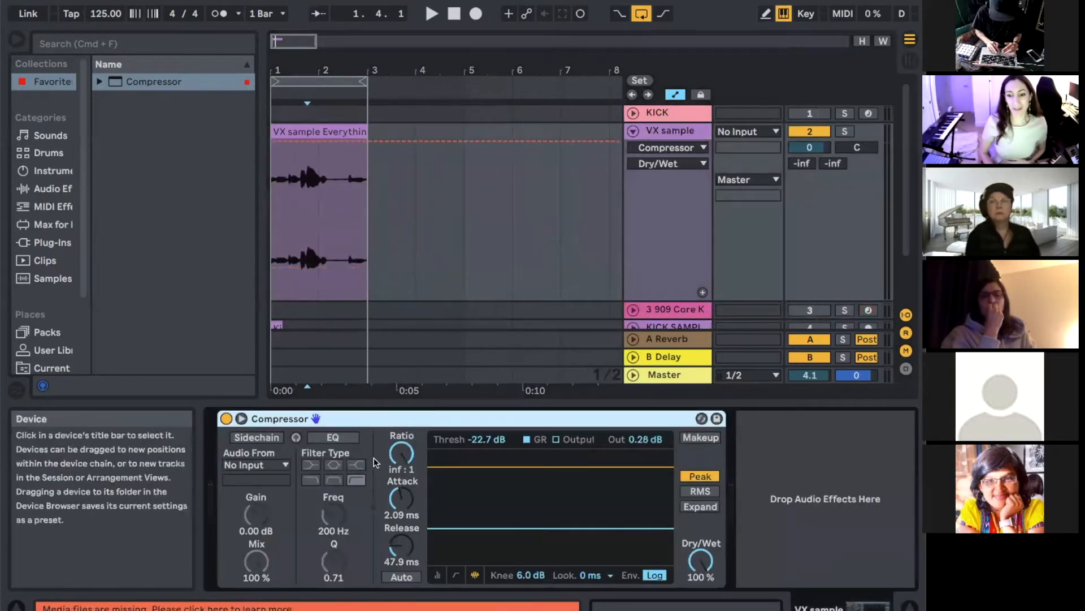
pyautogui.moveTo(401, 457)
pyautogui.mouseDown()
pyautogui.moveTo(401, 488)
pyautogui.moveTo(401, 473)
pyautogui.mouseUp()
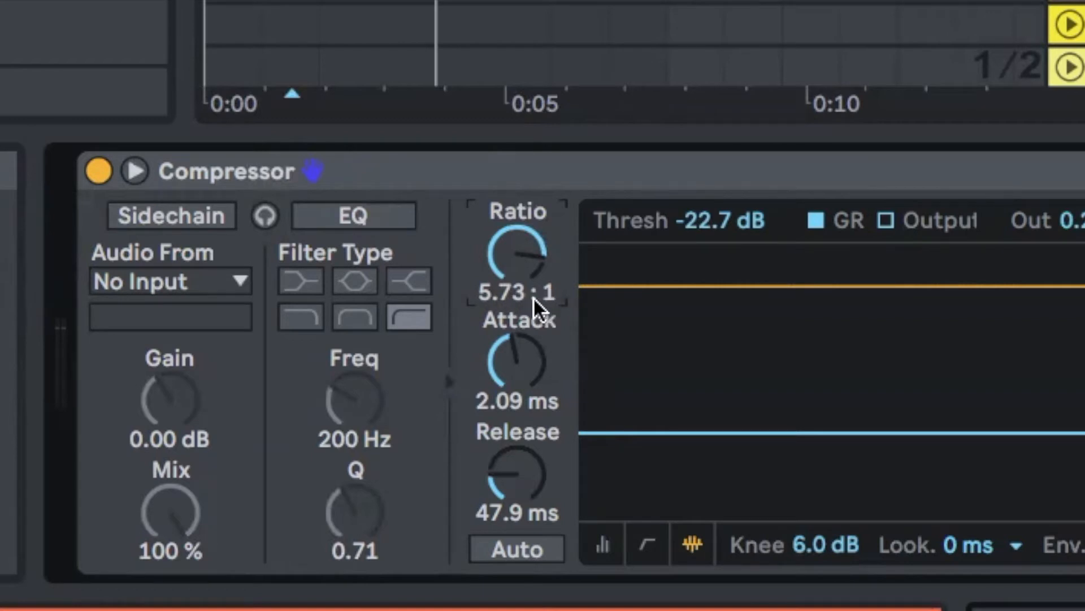
pyautogui.click(603, 545)
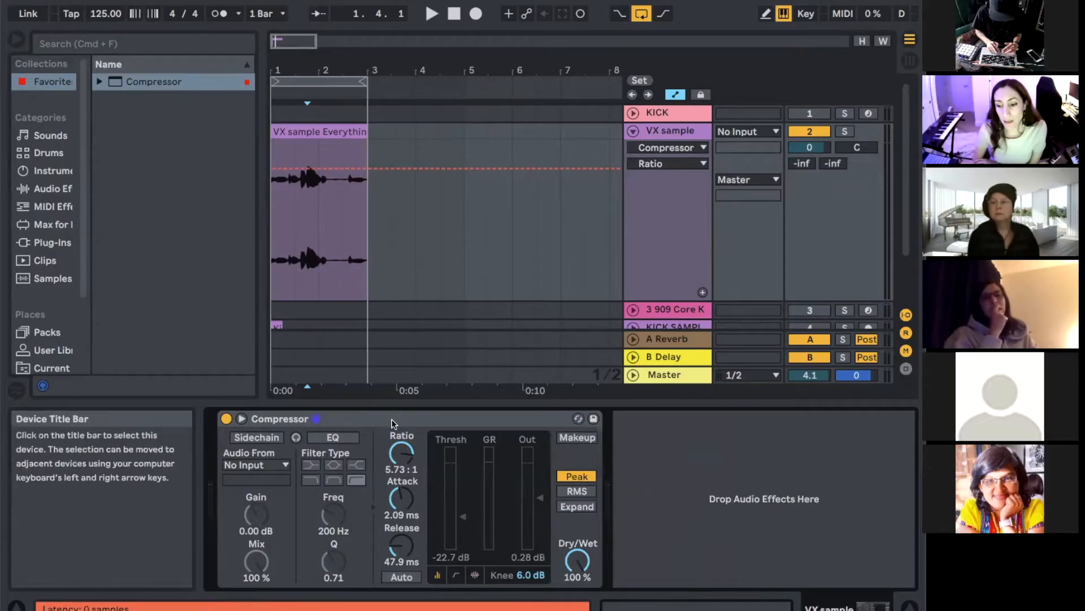
# Set the Compressor's threshold to -24 dB and try ratios of 4.34:1 and 9.00:1 before settling on 11.5:1
pyautogui.scroll(-1, 358, 281)
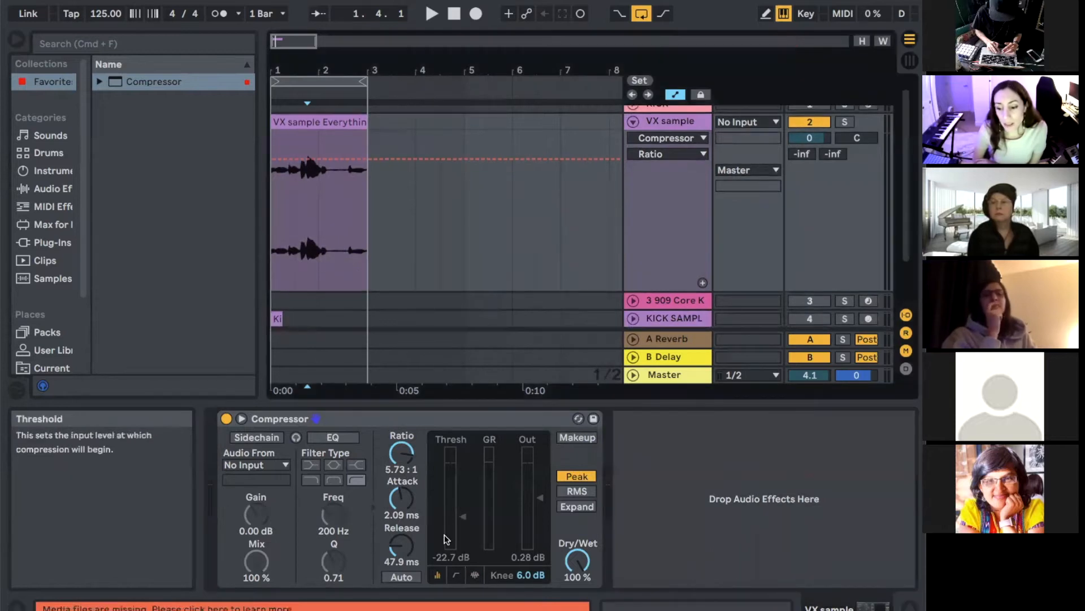
pyautogui.moveTo(447, 564); pyautogui.dragTo(438, 564)
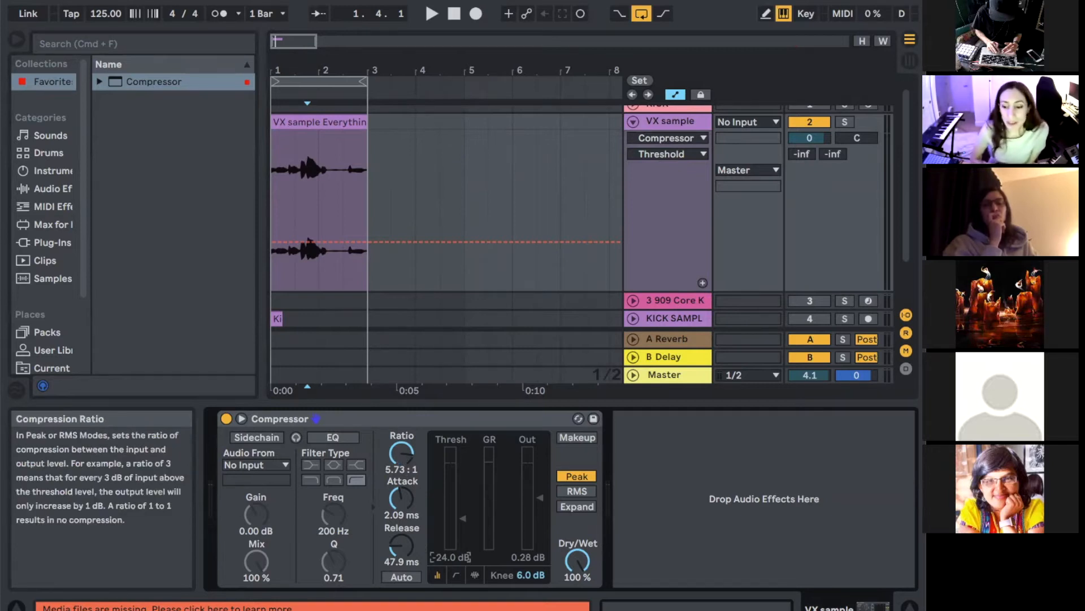
pyautogui.moveTo(408, 459); pyautogui.dragTo(408, 468)
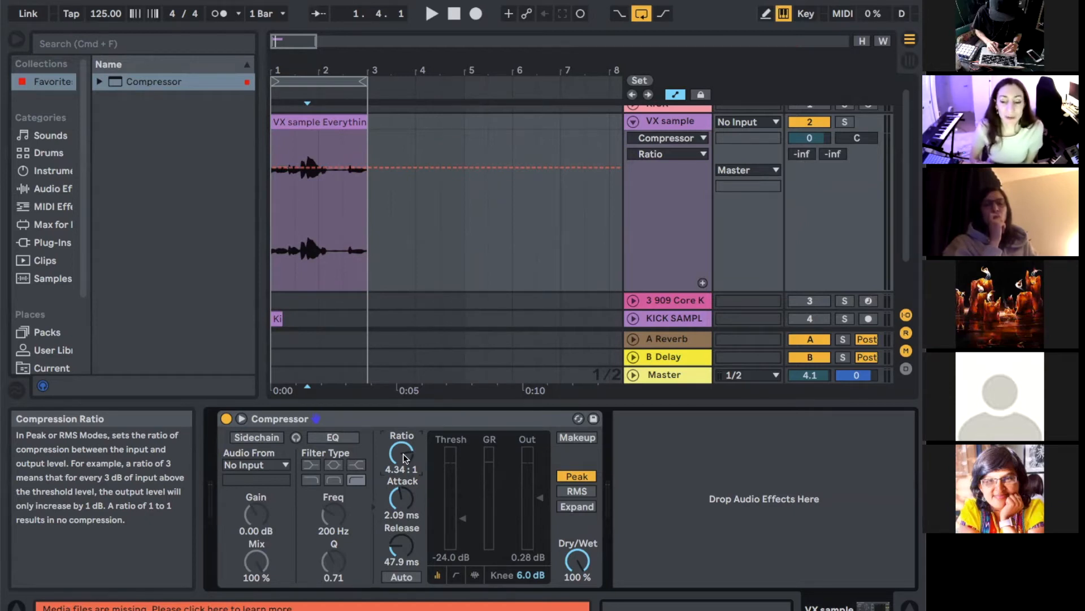
pyautogui.moveTo(406, 457); pyautogui.dragTo(405, 448)
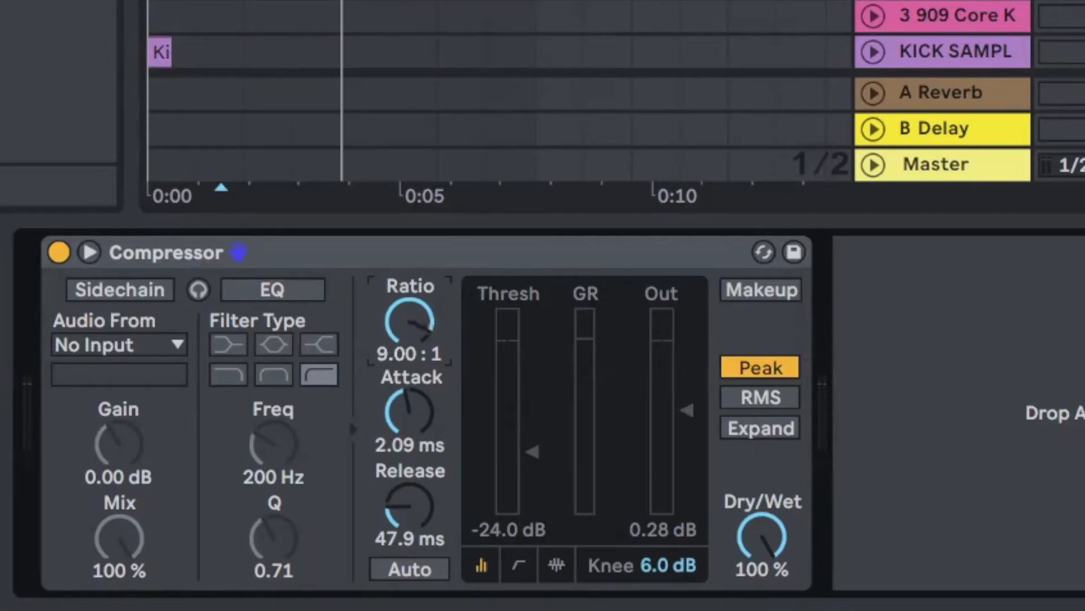
pyautogui.moveTo(409, 321); pyautogui.dragTo(409, 314)
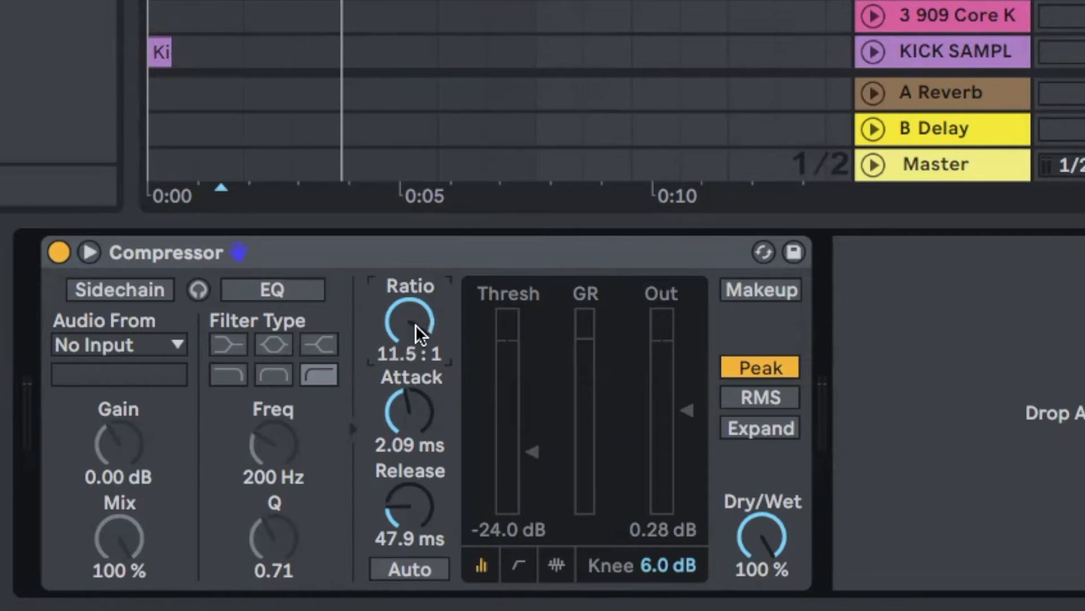
pyautogui.click(377, 2)
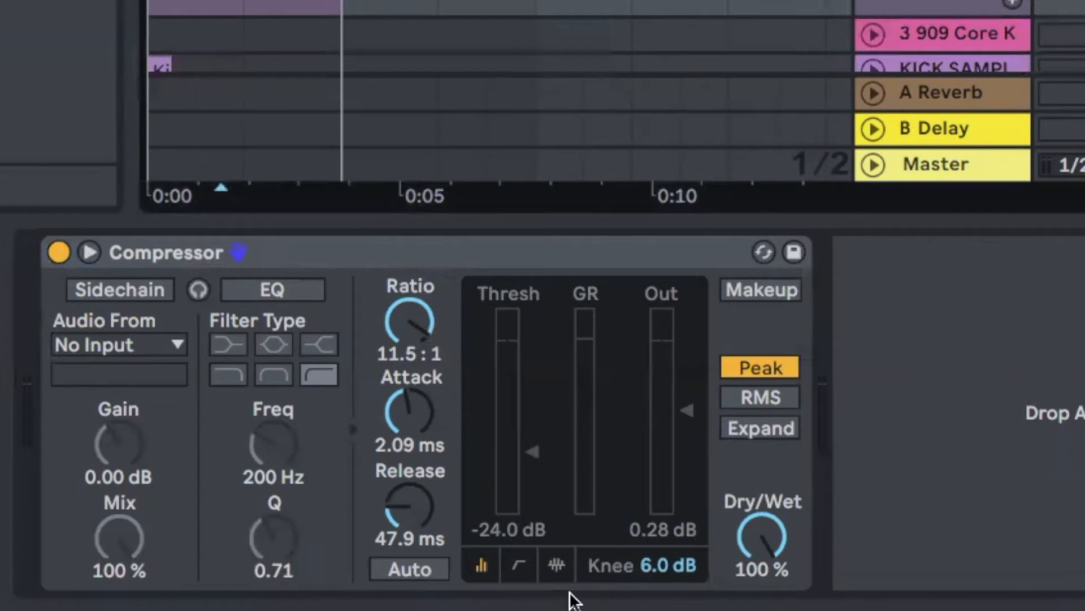
# Switch the Compressor display to its gain reduction graph, play the looped vocal, and select the Release, Ratio and Attack controls in turn
pyautogui.click(557, 565)
pyautogui.press('space')
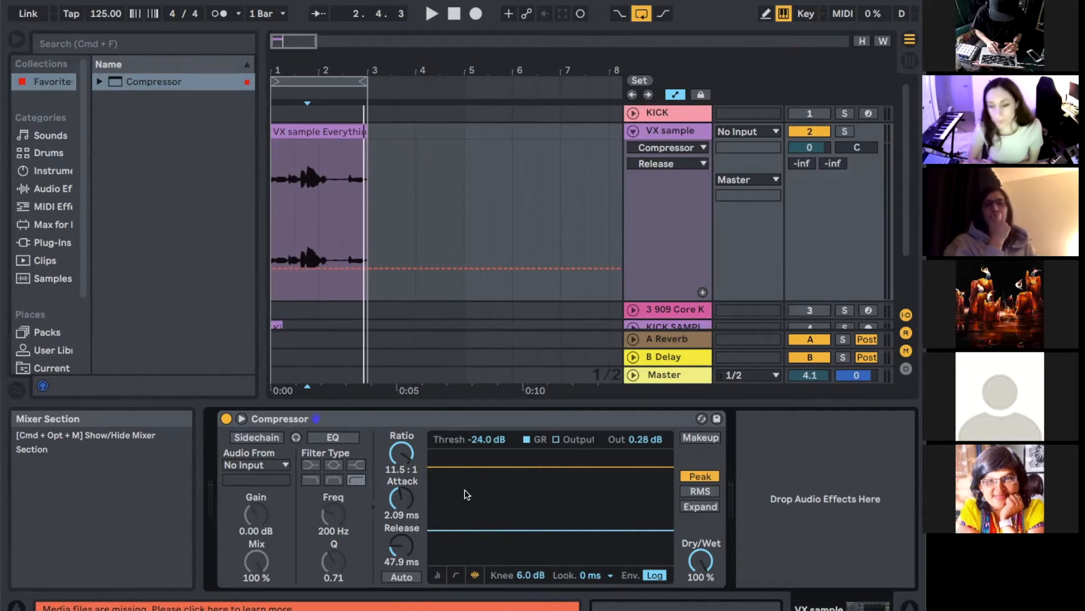
pyautogui.click(398, 503)
pyautogui.click(401, 452)
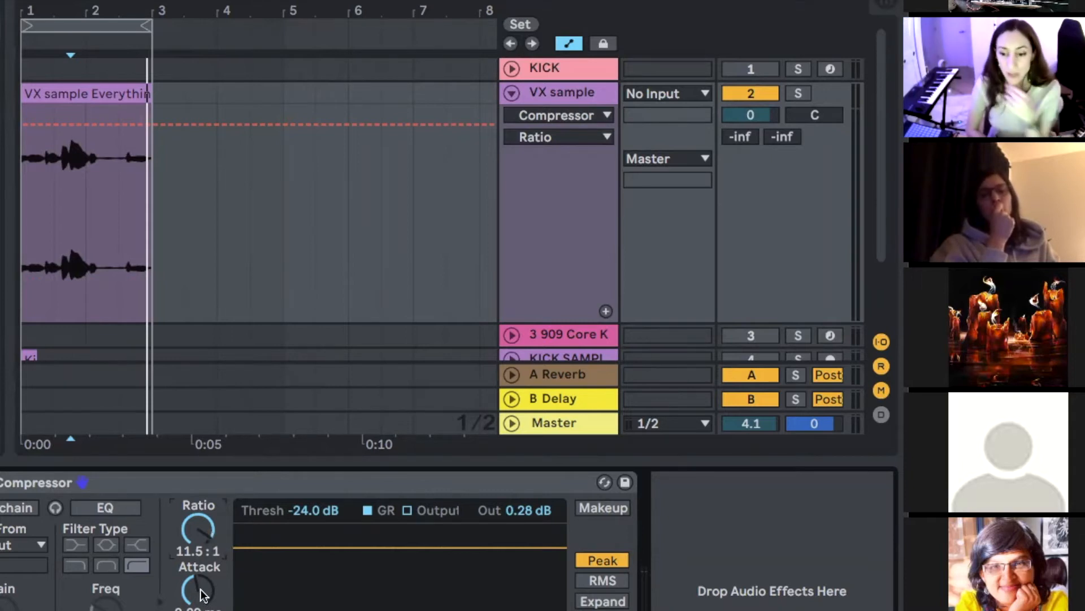
pyautogui.click(202, 592)
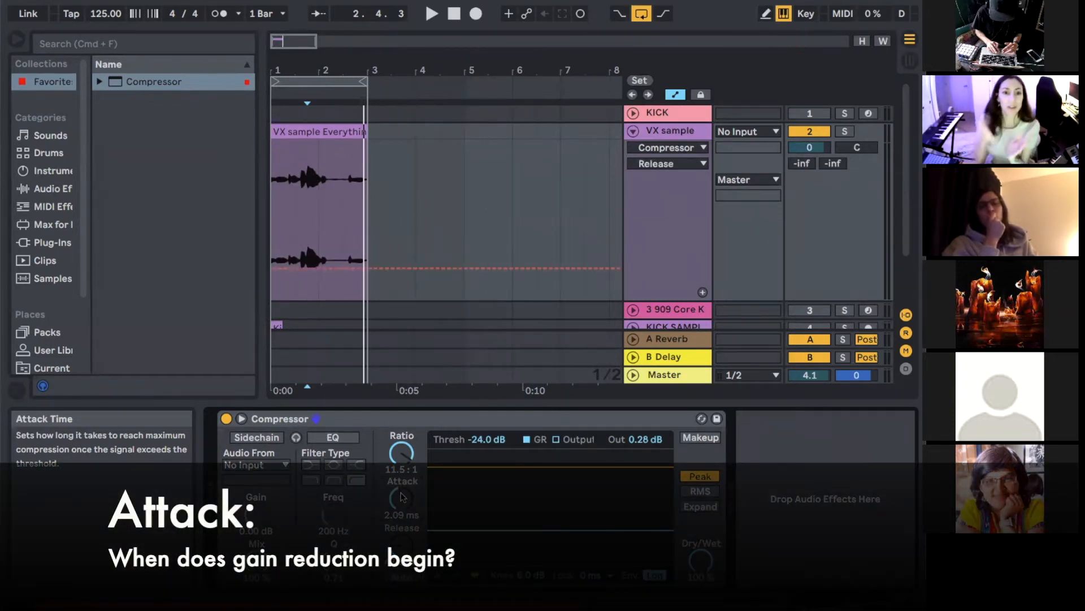
# Set the Compressor's attack to 0.01 ms and play the loop to watch the gain reduction graph
pyautogui.click(401, 497)
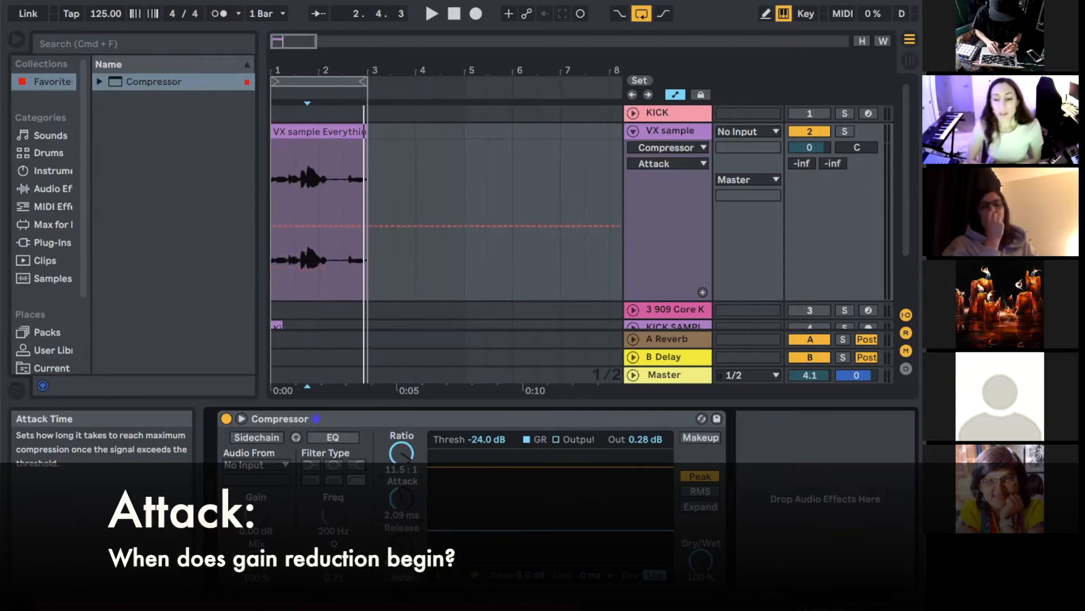
pyautogui.moveTo(402, 497); pyautogui.dragTo(402, 552)
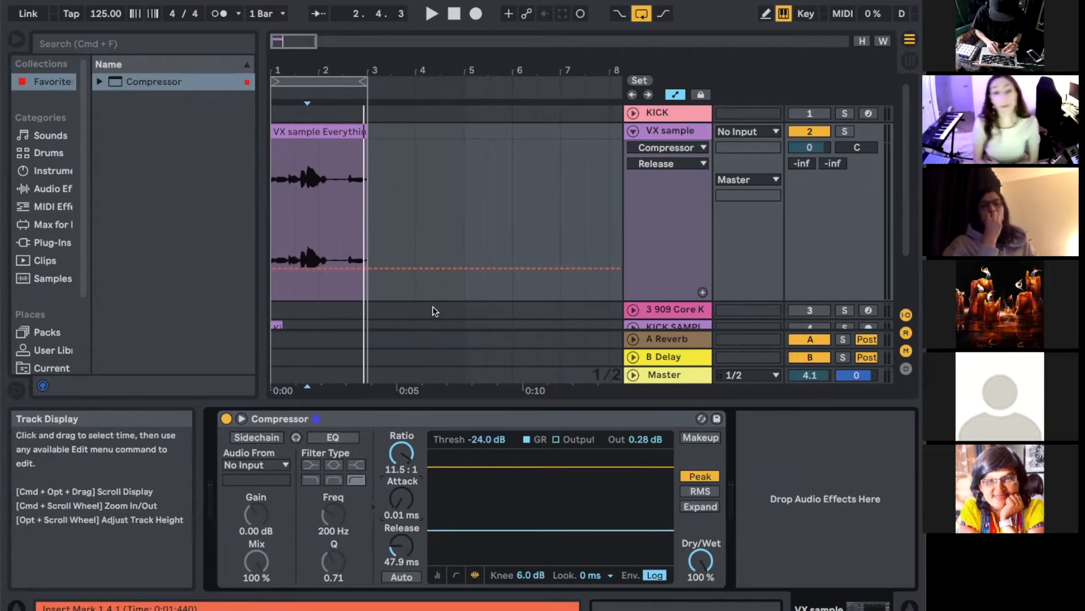
pyautogui.press('space')
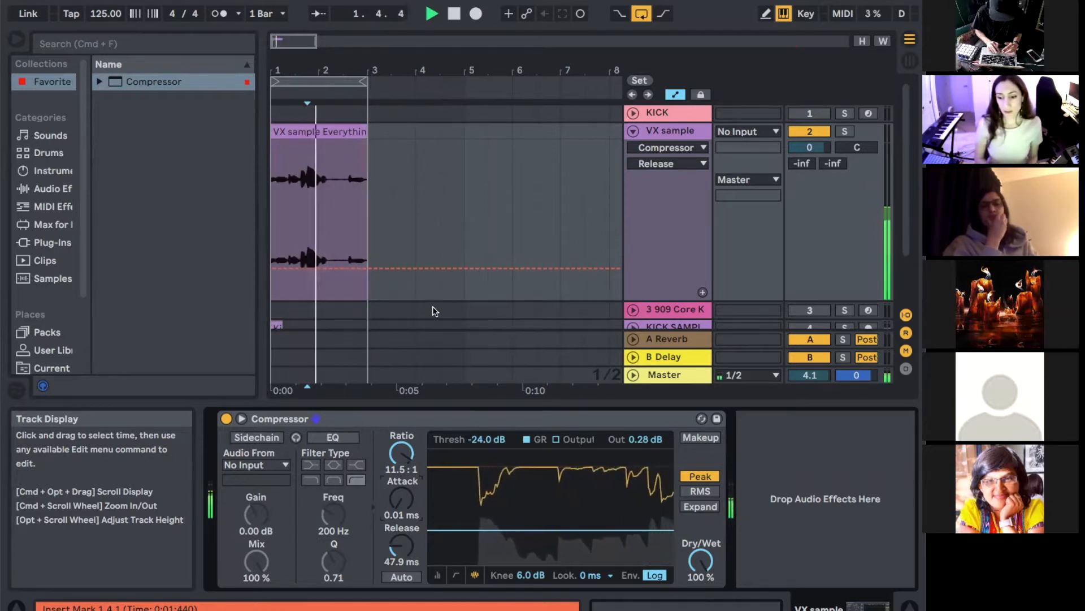
pyautogui.press('space')
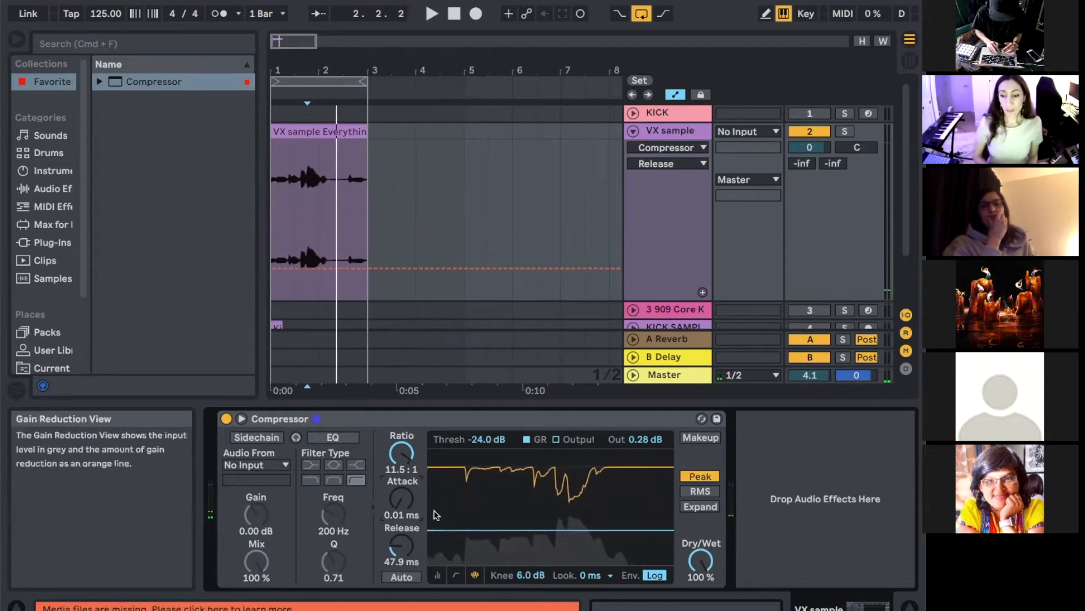
# Try attack times of 14.9 ms and 58.9 ms on the looped sample, and return the attack to 0.01 ms
pyautogui.click(402, 498)
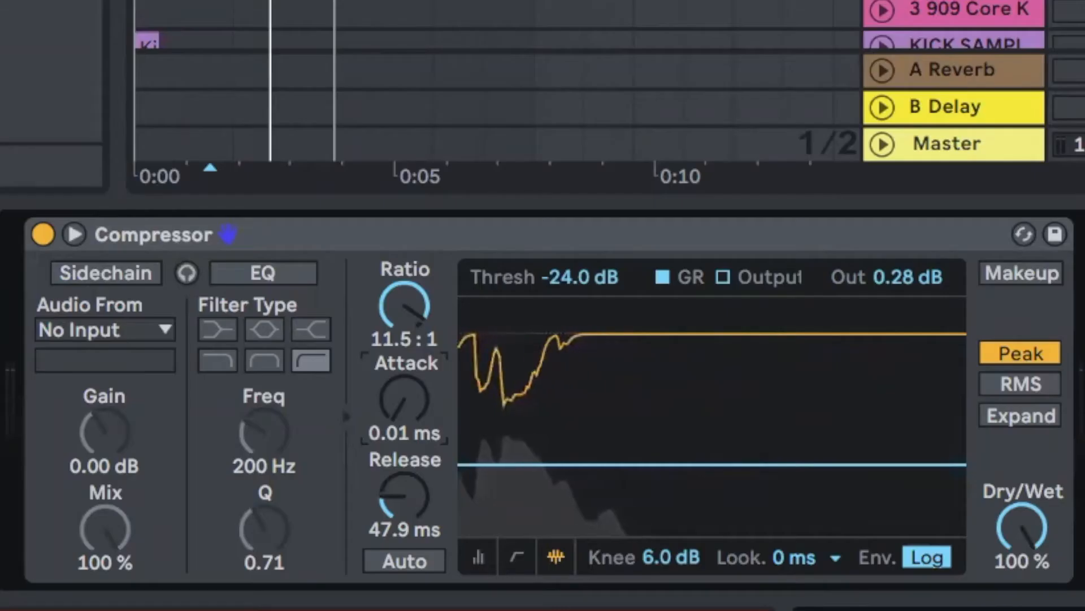
pyautogui.moveTo(401, 498); pyautogui.dragTo(401, 485)
pyautogui.moveTo(398, 404); pyautogui.dragTo(397, 390)
pyautogui.press('space')
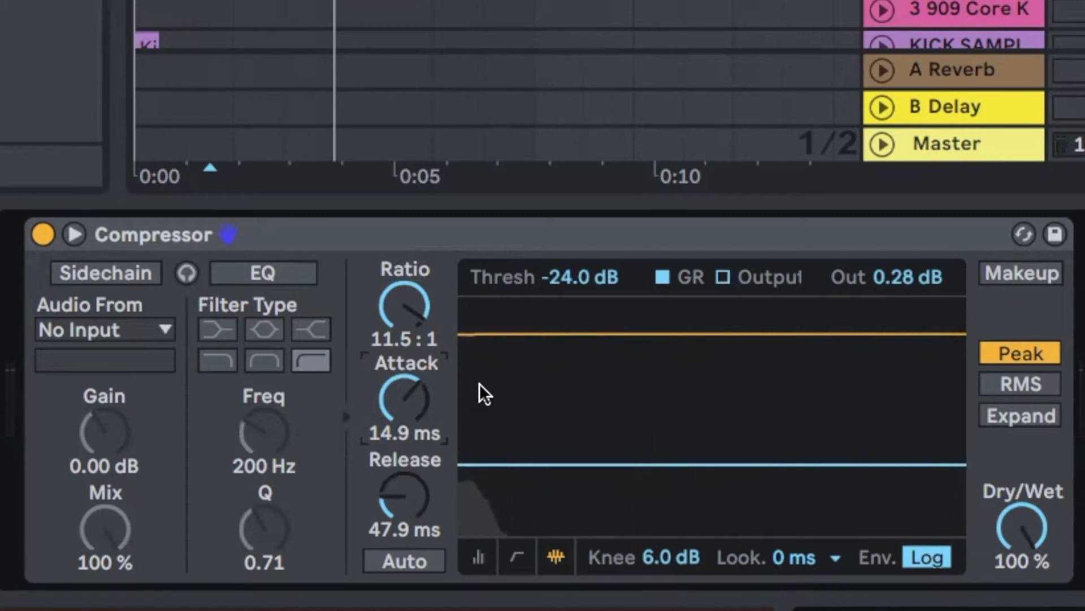
pyautogui.moveTo(404, 398)
pyautogui.mouseDown()
pyautogui.moveTo(404, 373)
pyautogui.moveTo(405, 383)
pyautogui.mouseUp()
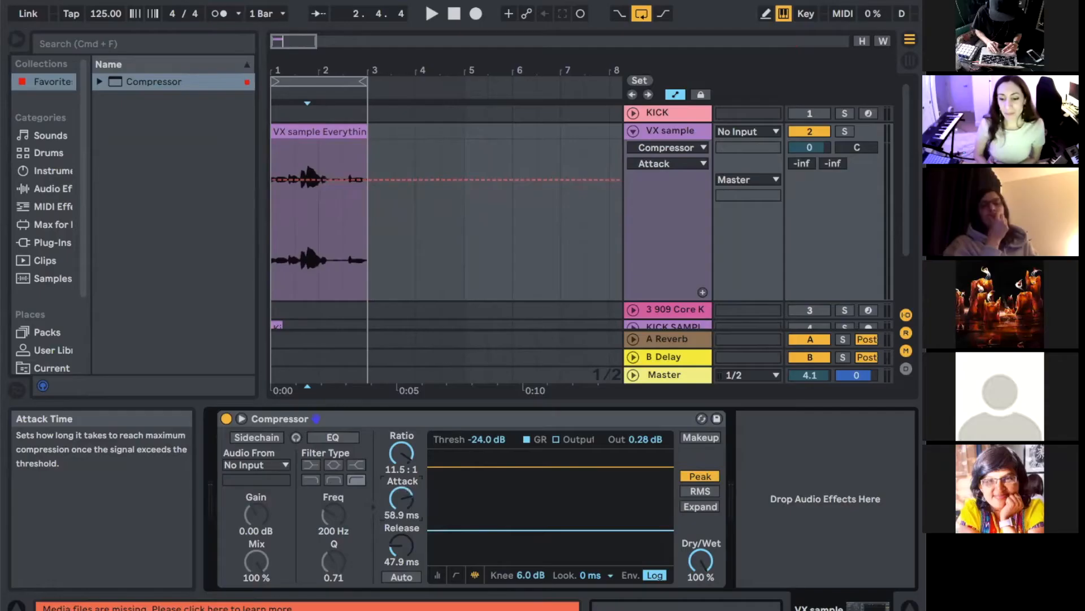
pyautogui.moveTo(401, 498); pyautogui.dragTo(401, 526)
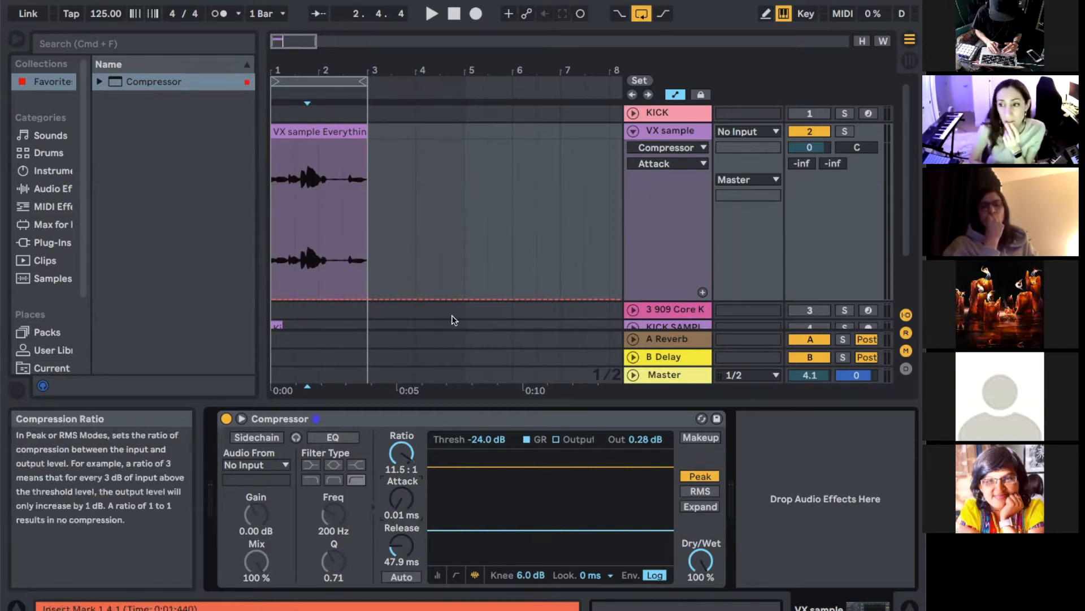
pyautogui.press('super+z')
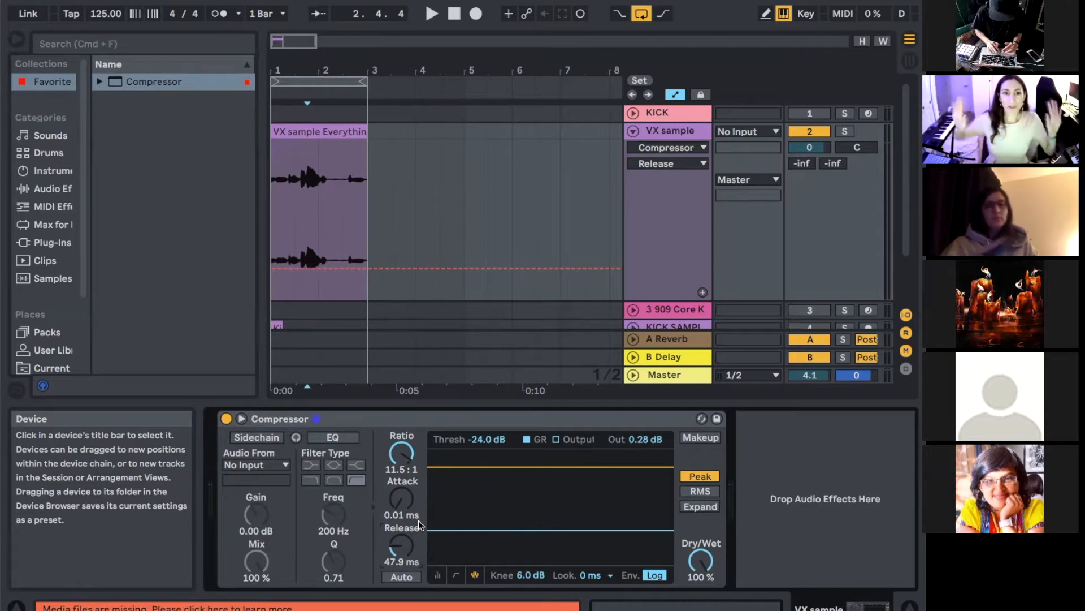
# Try Compressor release times of 2.44 s with the loop playing, 440 ms, 3.00 s and 205 ms
pyautogui.moveTo(419, 520); pyautogui.dragTo(418, 461)
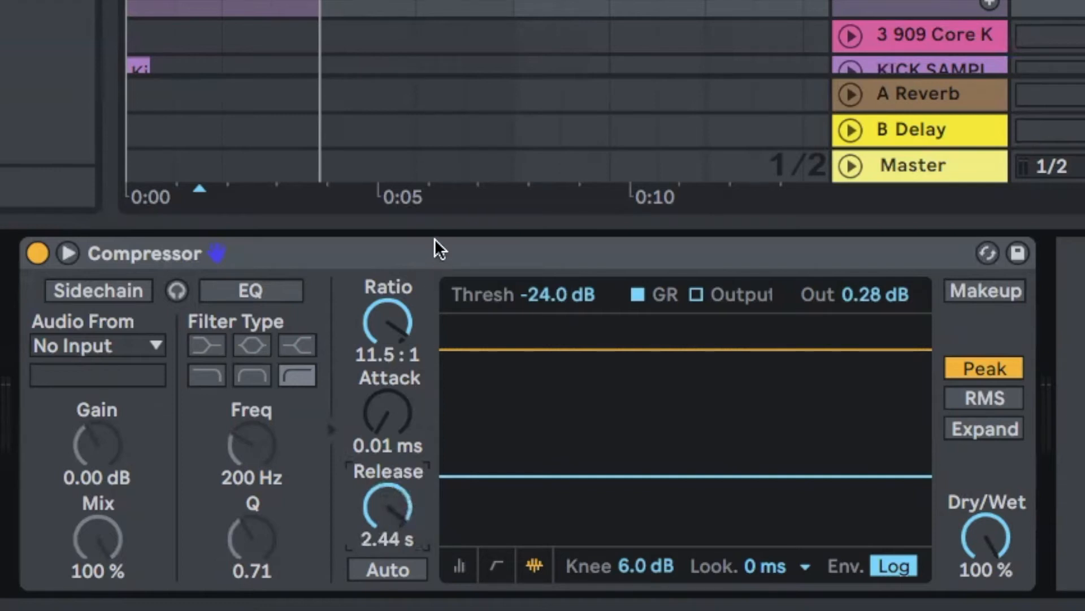
pyautogui.press('space')
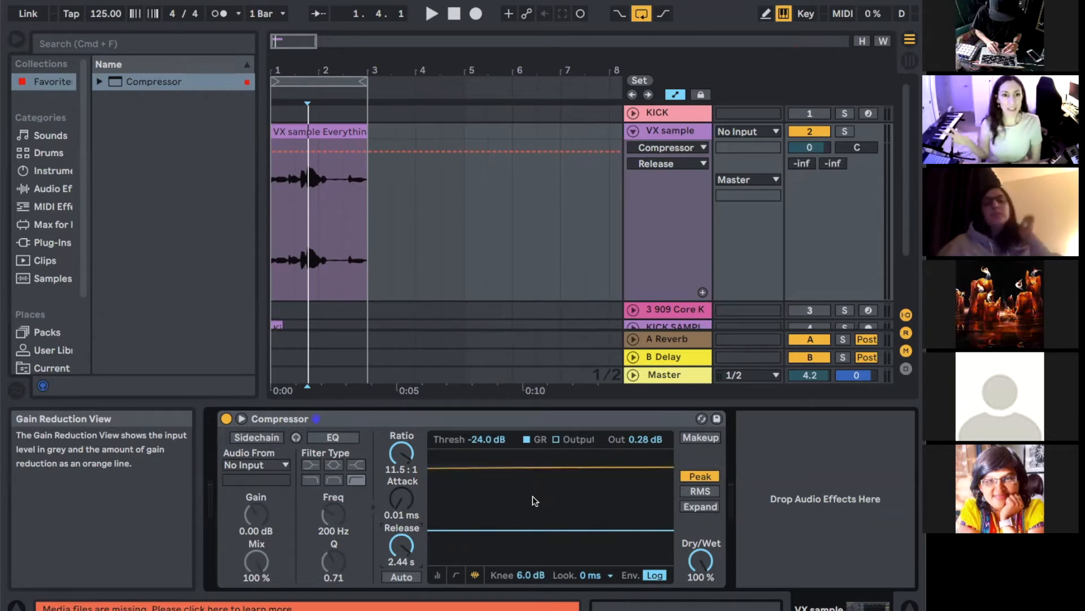
pyautogui.moveTo(405, 544)
pyautogui.mouseDown()
pyautogui.moveTo(405, 565)
pyautogui.moveTo(404, 544)
pyautogui.mouseUp()
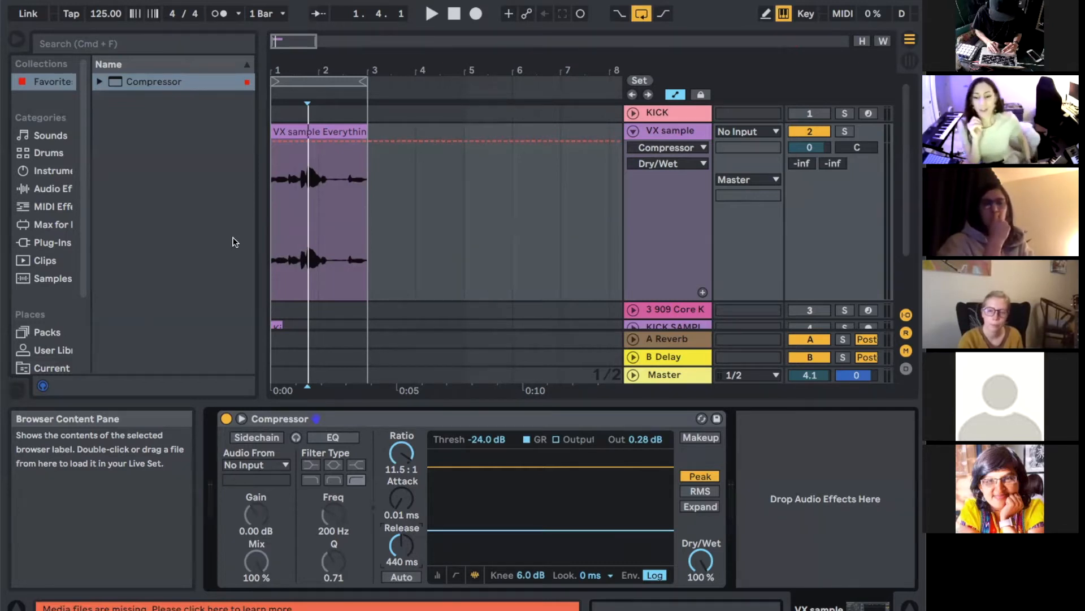
pyautogui.moveTo(402, 544)
pyautogui.mouseDown()
pyautogui.moveTo(402, 520)
pyautogui.moveTo(404, 545)
pyautogui.mouseUp()
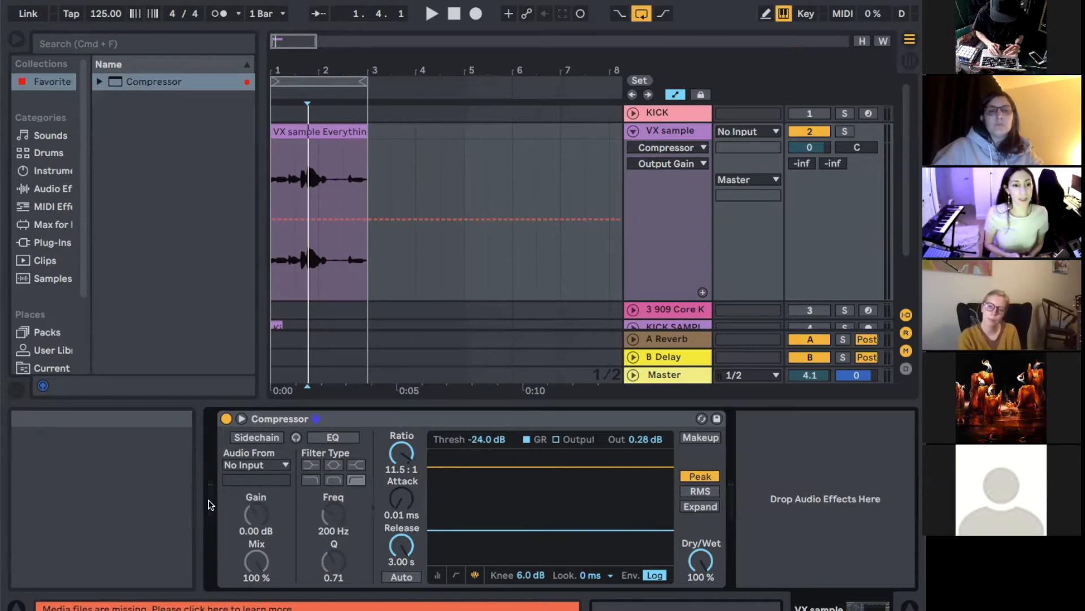
pyautogui.moveTo(402, 541); pyautogui.dragTo(402, 547)
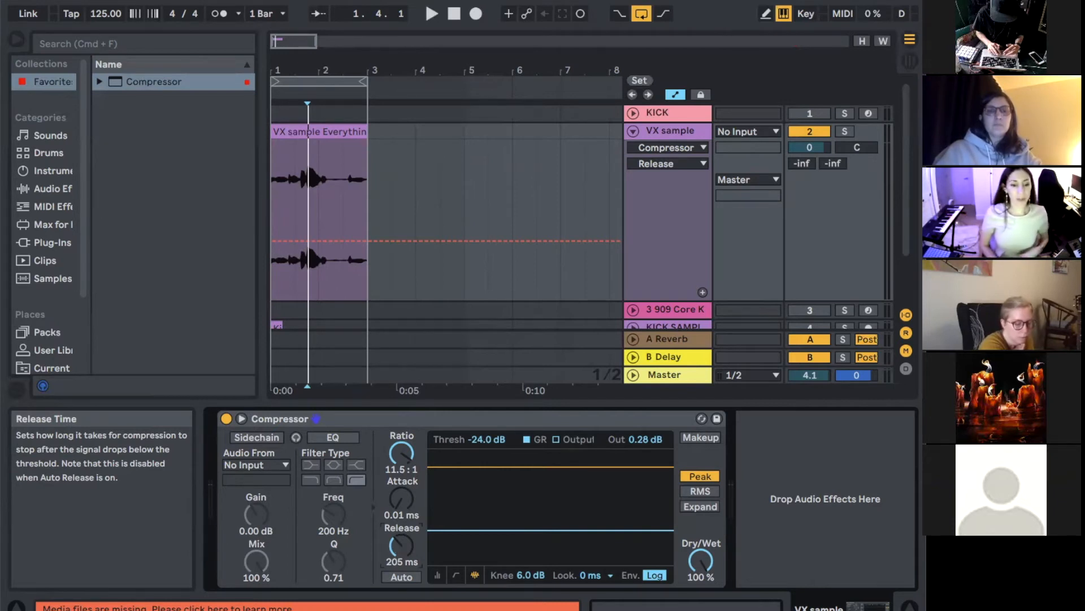
# Set the release to 3.00 s, play the loop from the start, and shorten the release to 30.7 ms and finally 41.1 ms
pyautogui.moveTo(402, 546); pyautogui.dragTo(401, 520)
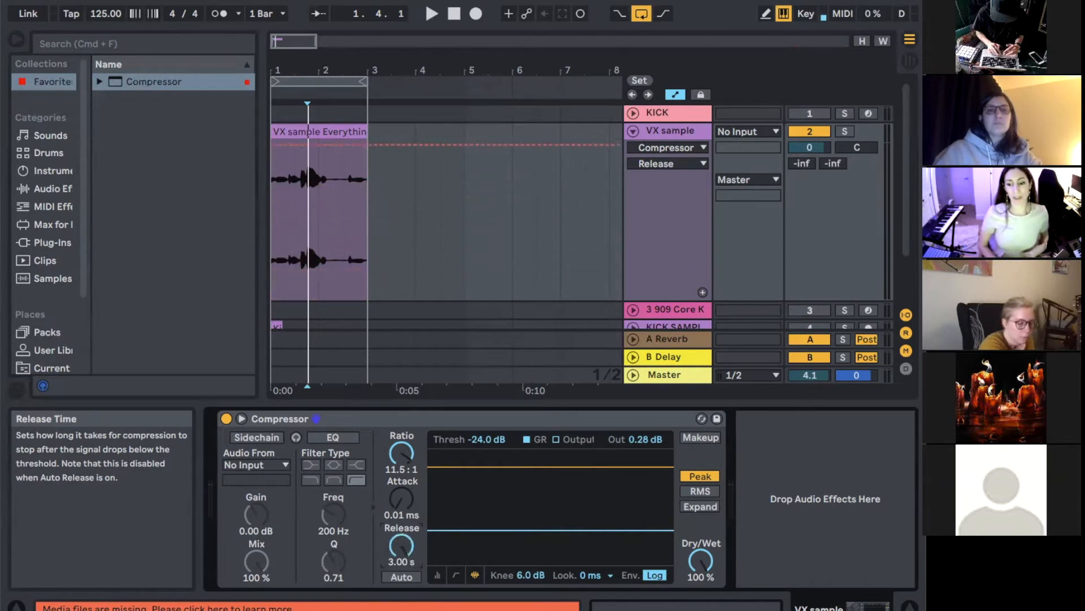
pyautogui.scroll(-1, 317, 150)
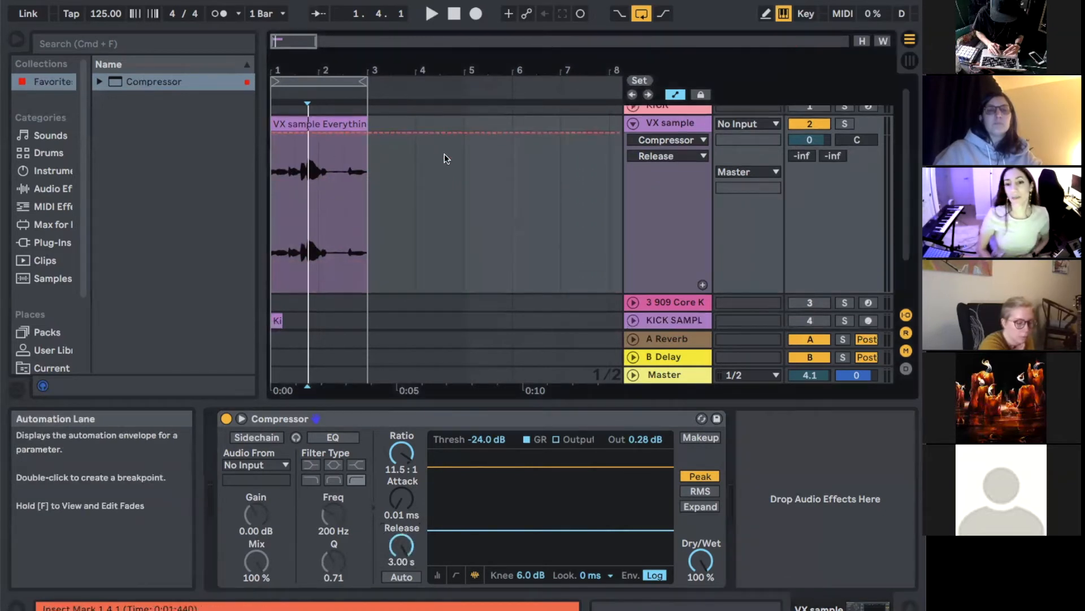
pyautogui.click(461, 12)
pyautogui.click(432, 13)
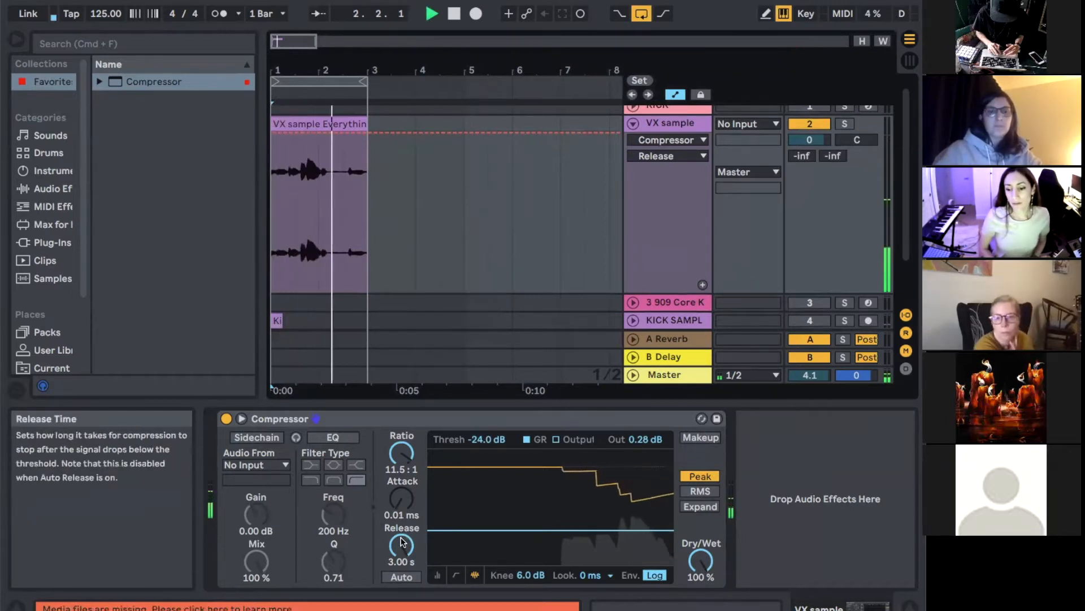
pyautogui.moveTo(401, 545)
pyautogui.mouseDown()
pyautogui.moveTo(401, 610)
pyautogui.moveTo(401, 560)
pyautogui.mouseUp()
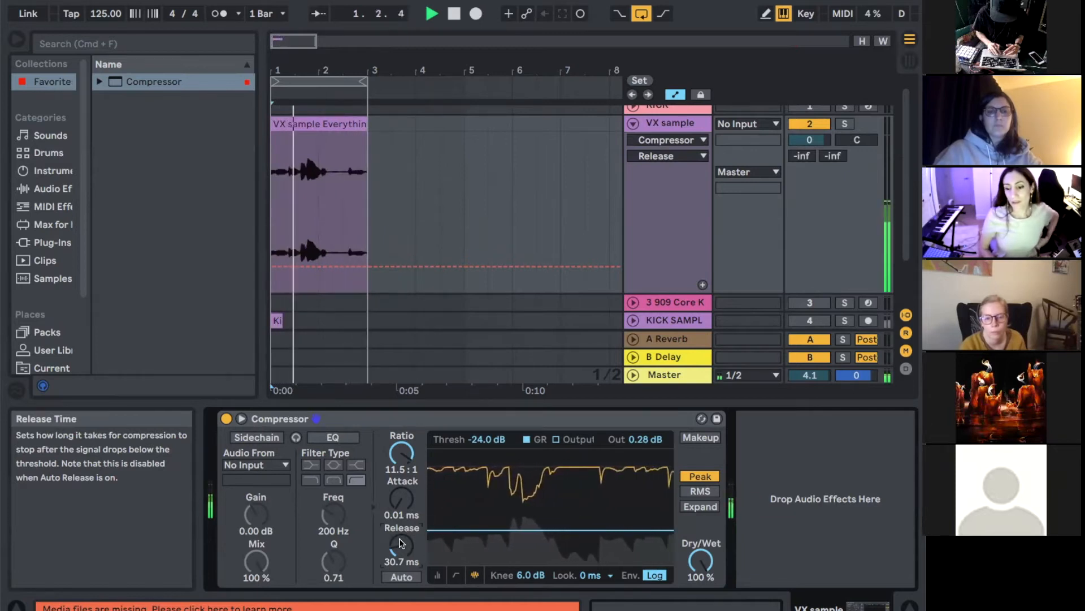
pyautogui.moveTo(400, 545); pyautogui.dragTo(399, 541)
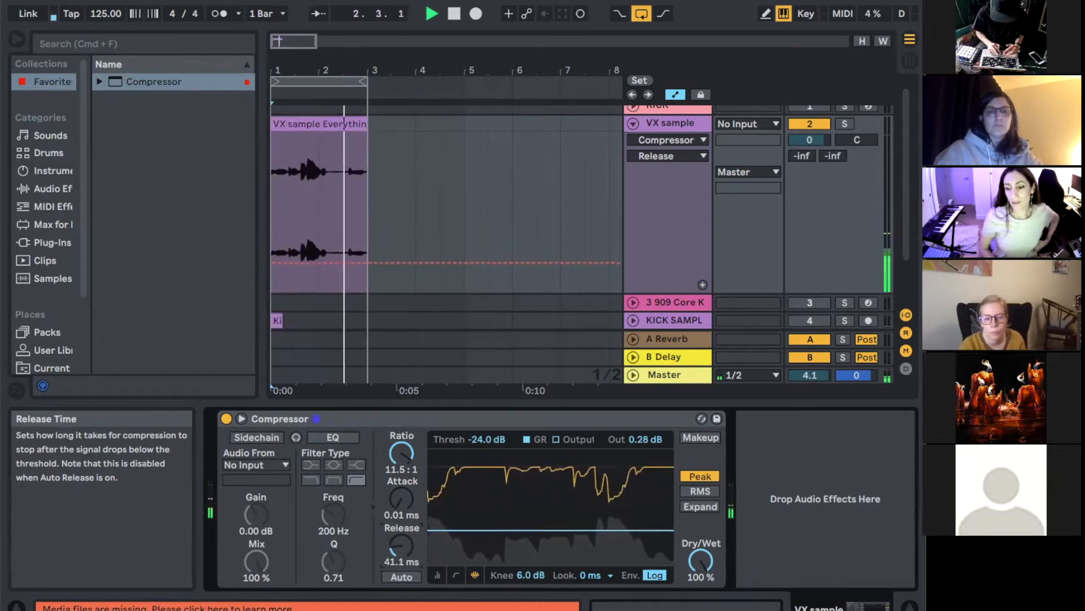
# Set the Compressor's ratio to 12.6:1 and show its transfer curve display
pyautogui.click(401, 452)
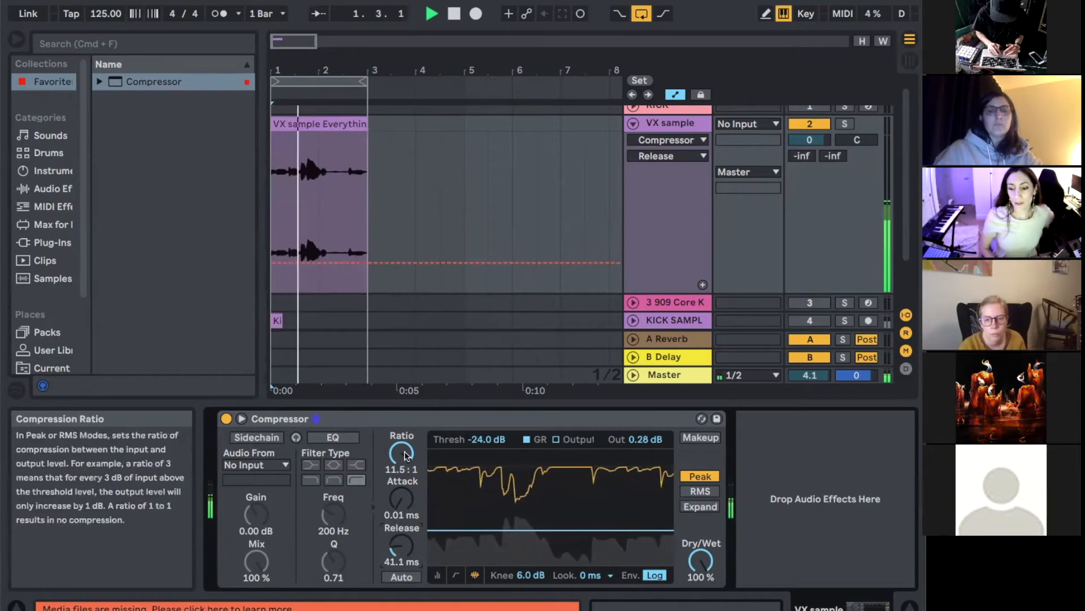
pyautogui.moveTo(401, 452); pyautogui.dragTo(401, 449)
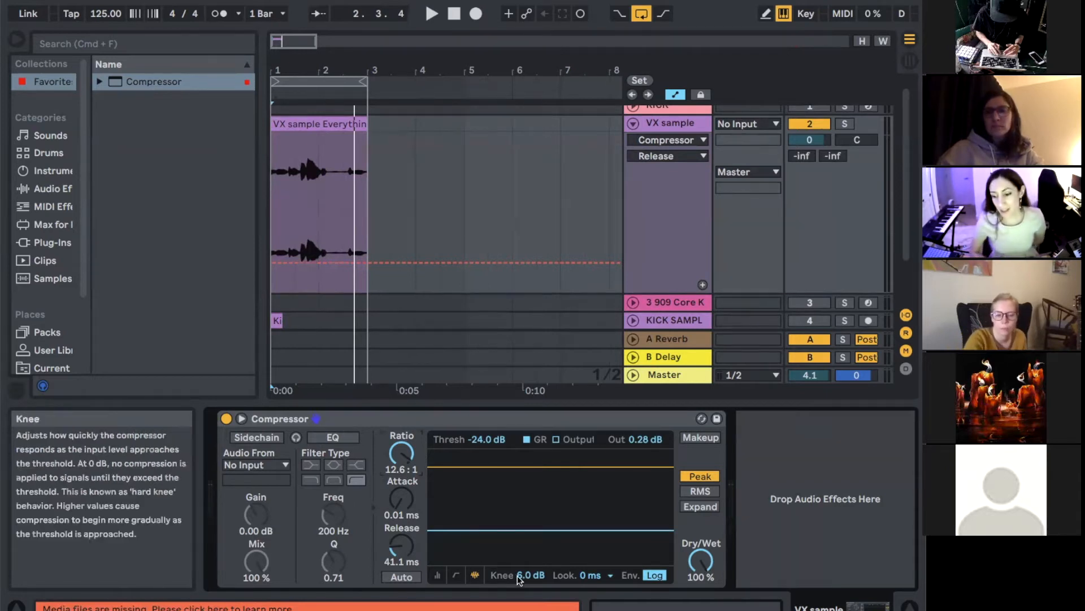
pyautogui.click(456, 575)
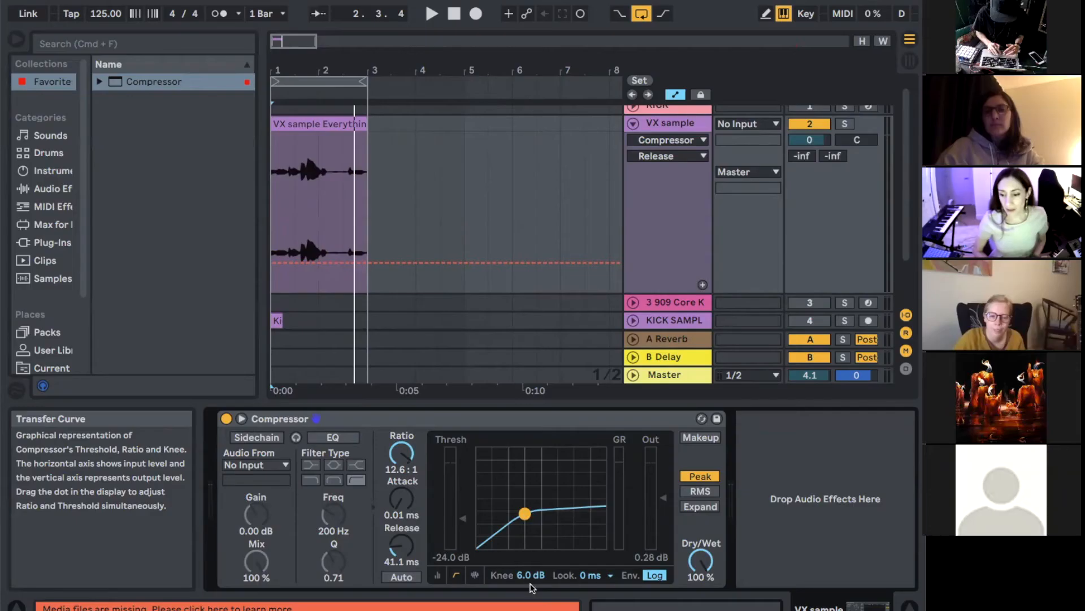
# Set the knee to 0.0 dB to show a hard knee, and raise it to 5.9 dB for a softer curve
pyautogui.moveTo(530, 574); pyautogui.dragTo(530, 605)
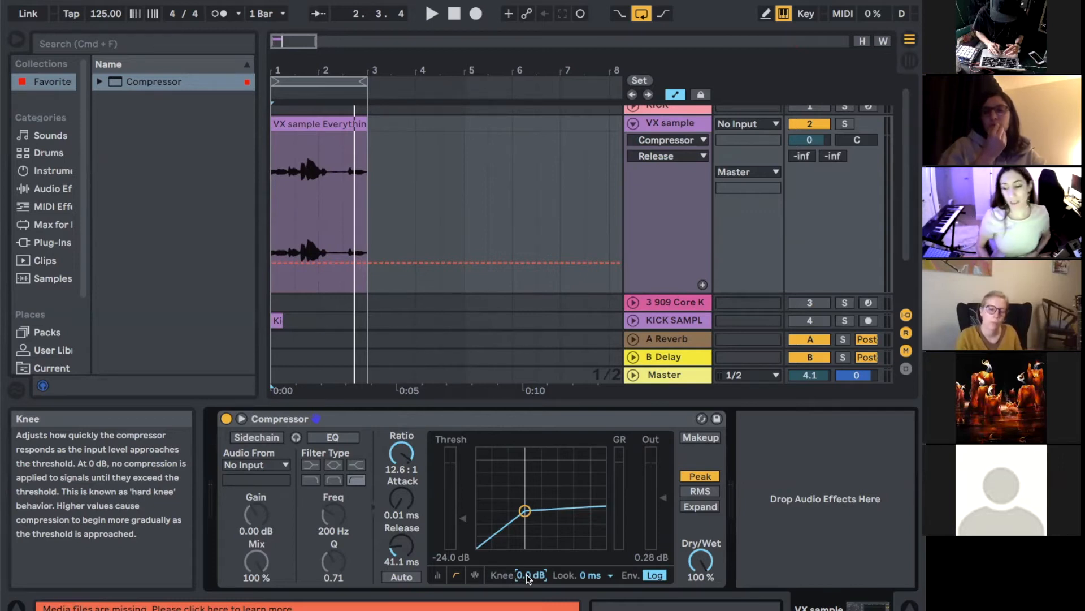
pyautogui.click(528, 575)
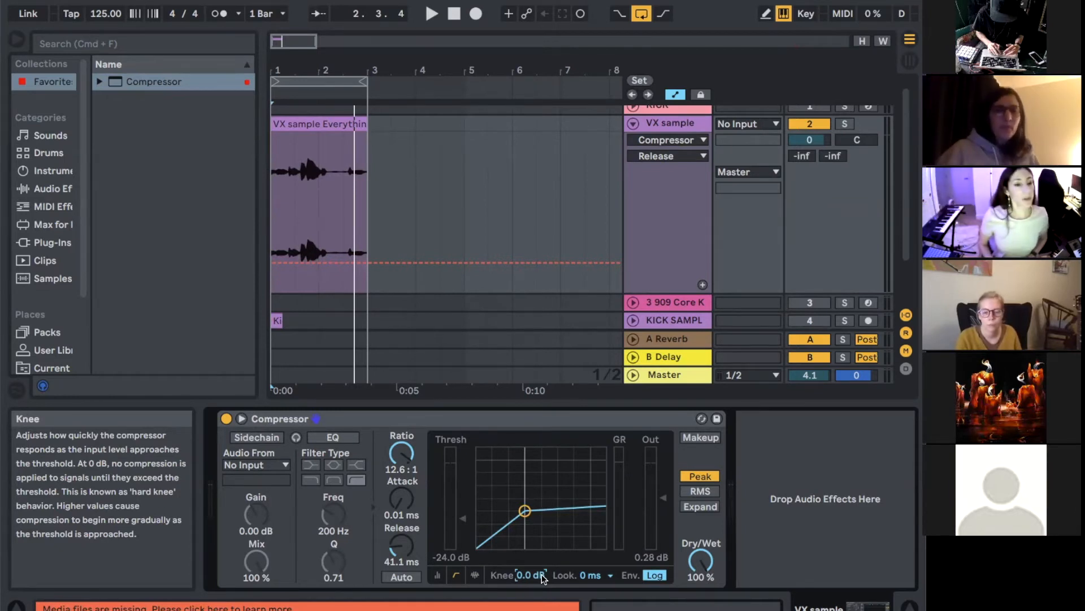
pyautogui.moveTo(542, 574); pyautogui.dragTo(541, 561)
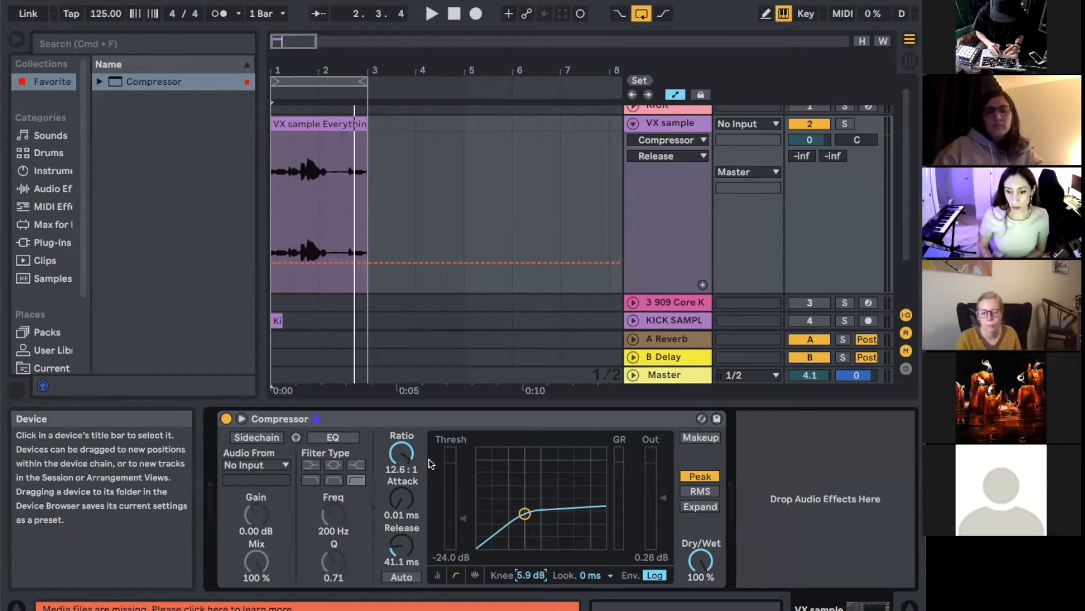
# Enable the Compressor's Makeup gain, select the VX sample clip and the Dry/Wet control, and play the loop
pyautogui.click(700, 436)
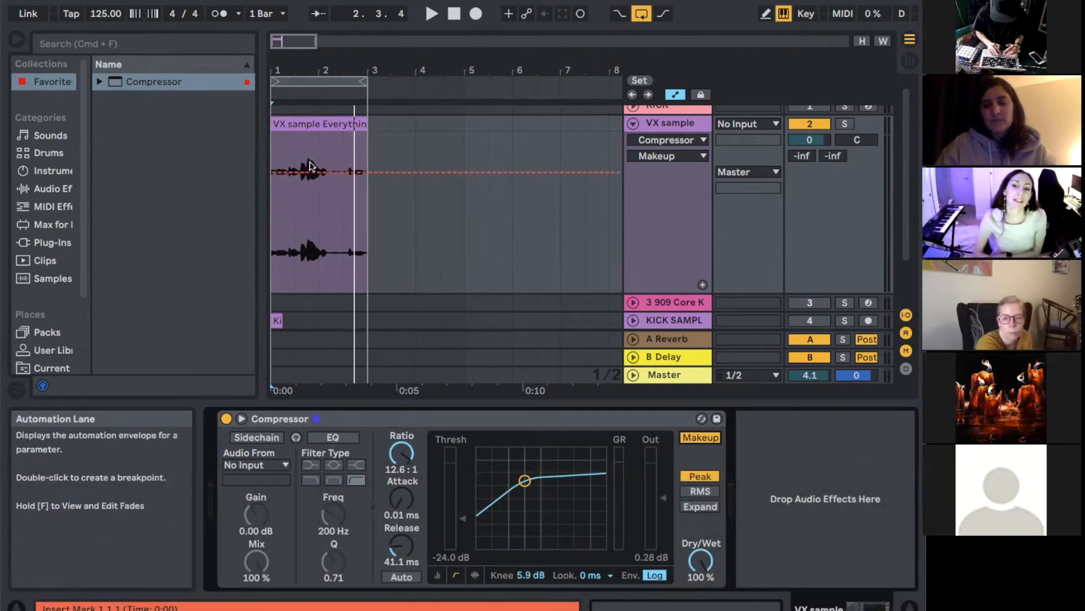
pyautogui.click(308, 124)
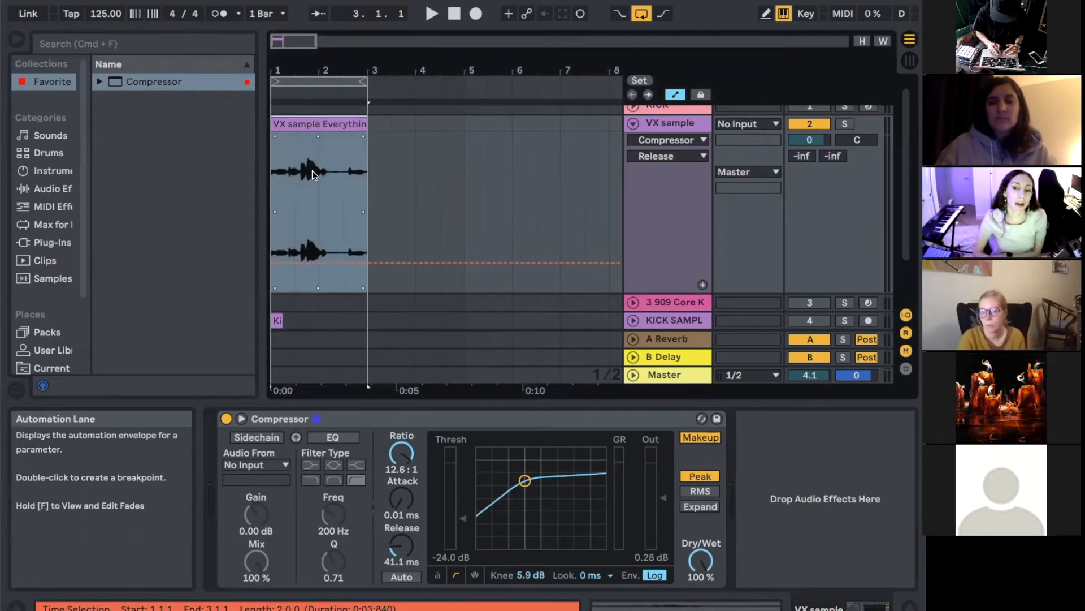
pyautogui.click(701, 560)
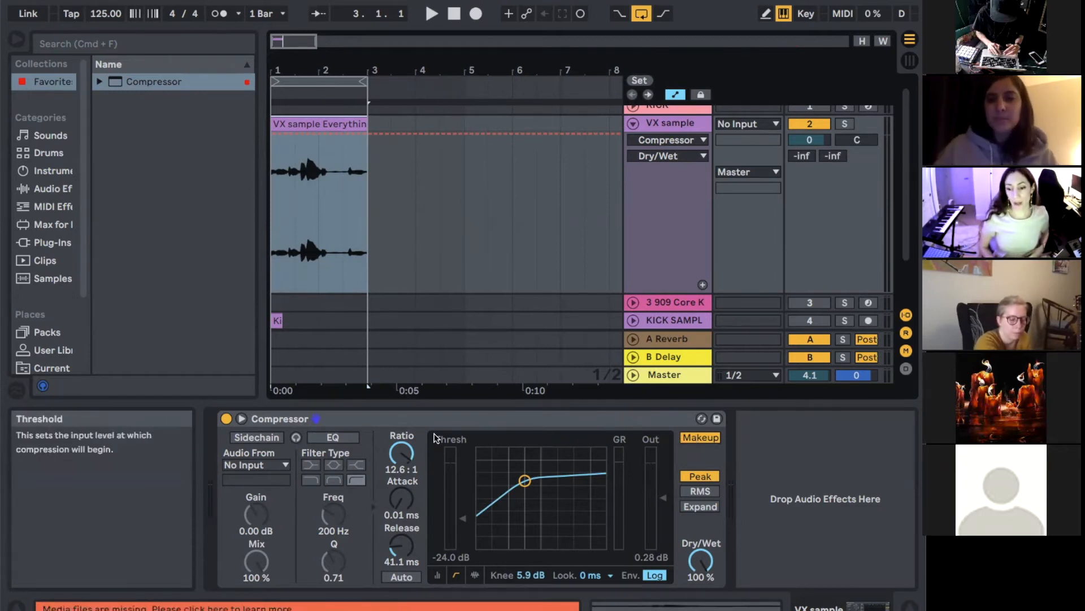
pyautogui.press('space')
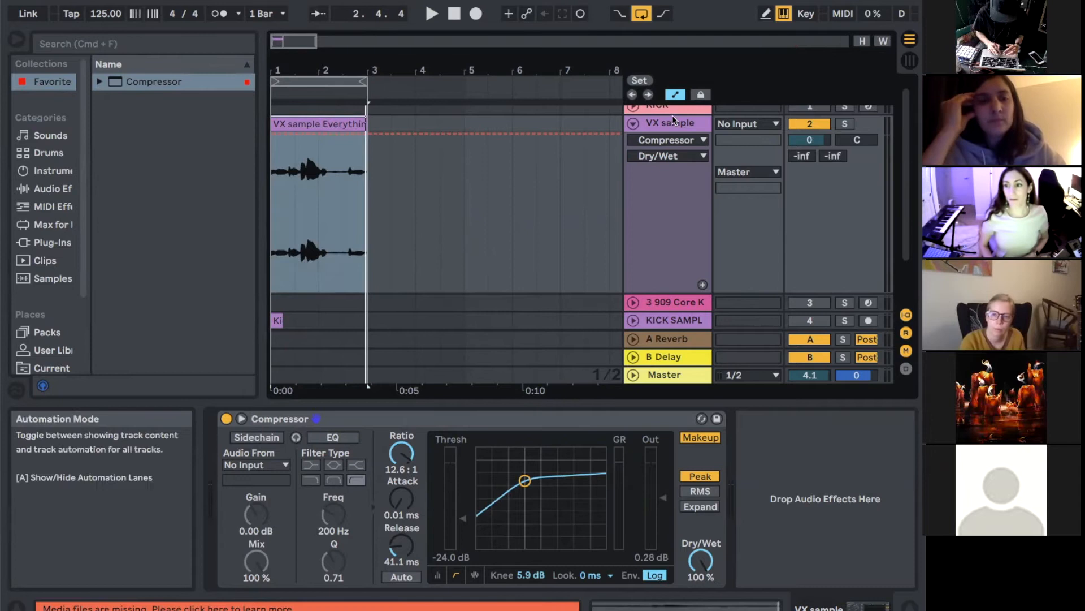
# Freeze the VX sample track and flatten it to render the compression into the clip's waveform
pyautogui.scroll(-2, 673, 121)
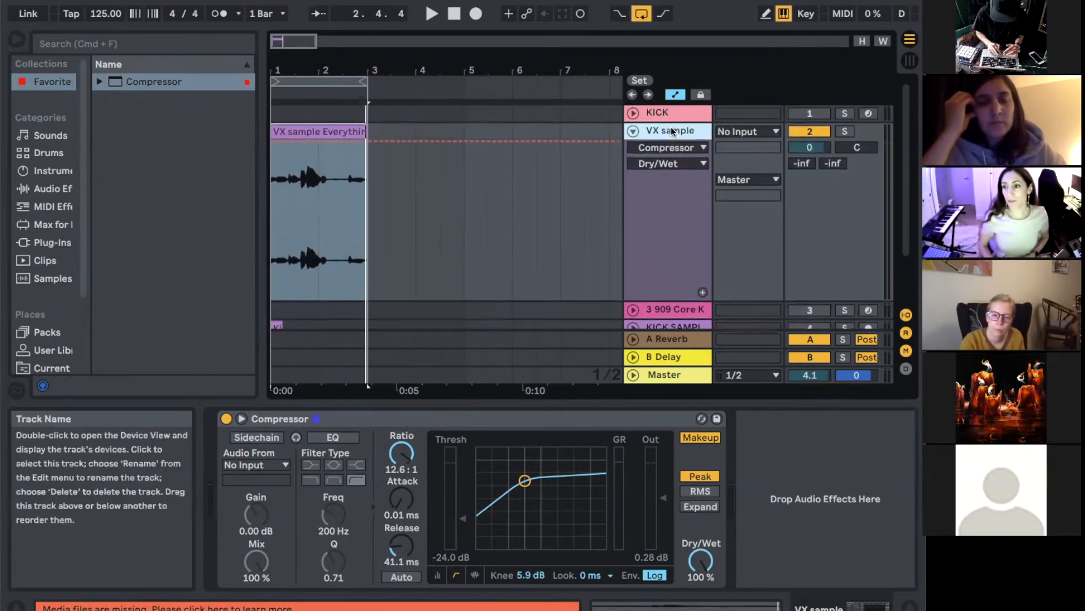
pyautogui.rightClick(672, 132)
pyautogui.click(688, 240)
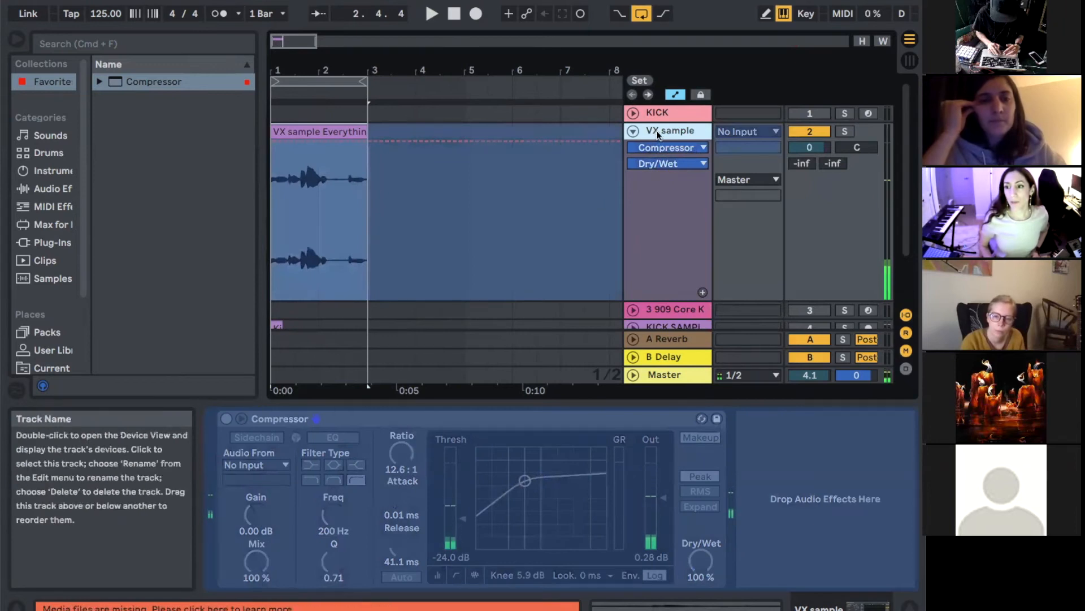
pyautogui.rightClick(657, 131)
pyautogui.click(675, 254)
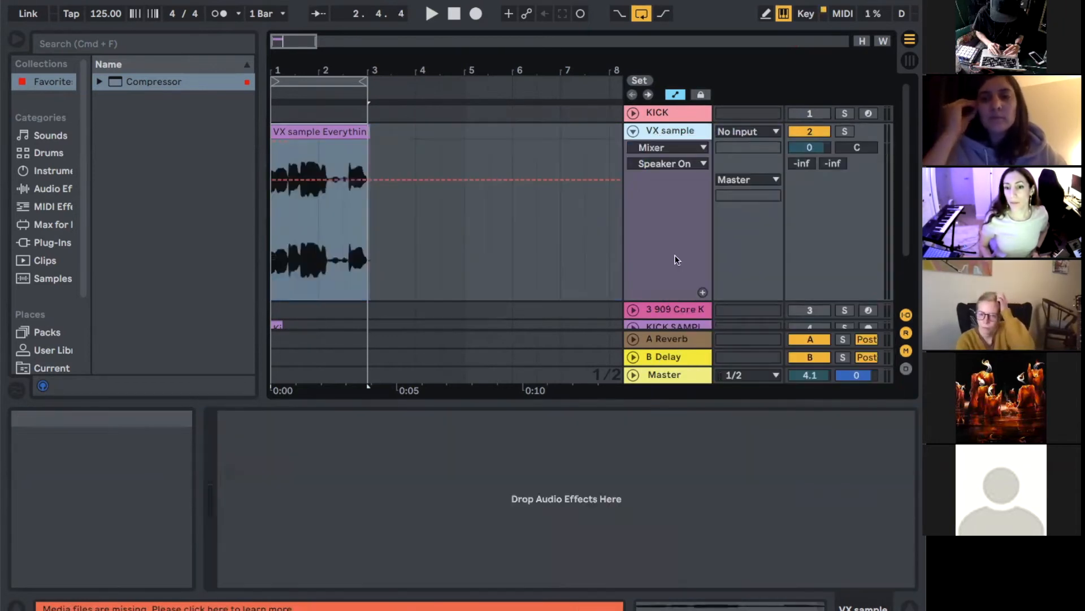
# Examine the flattened VX sample clip's waveform up close from its start to its end
pyautogui.click(330, 208)
pyautogui.press('z')
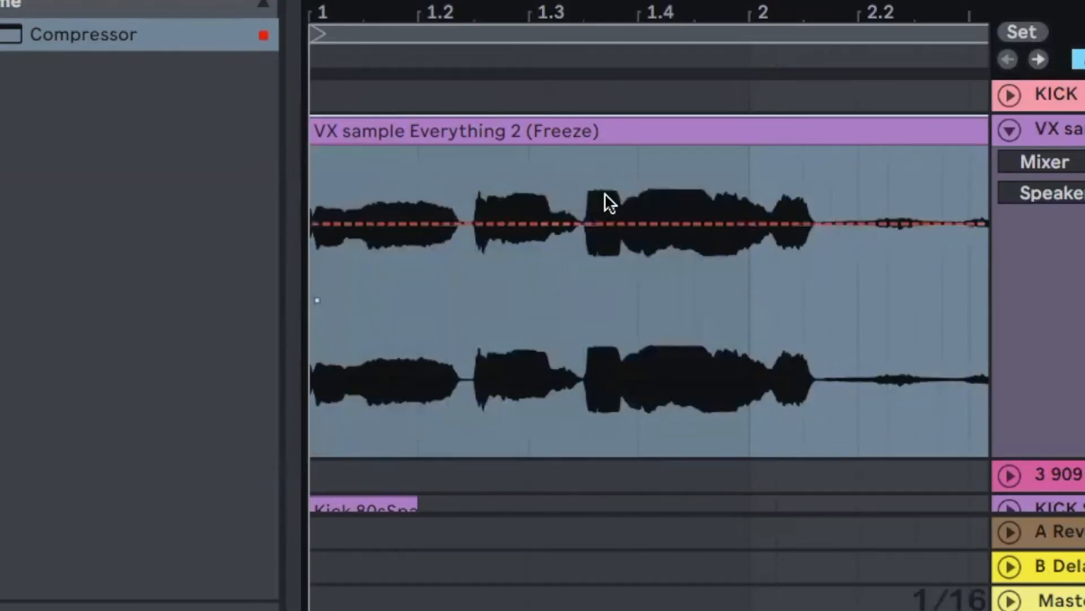
pyautogui.hscroll(5, 739, 255)
pyautogui.hscroll(-5, 739, 249)
pyautogui.scroll(-5, 718, 333)
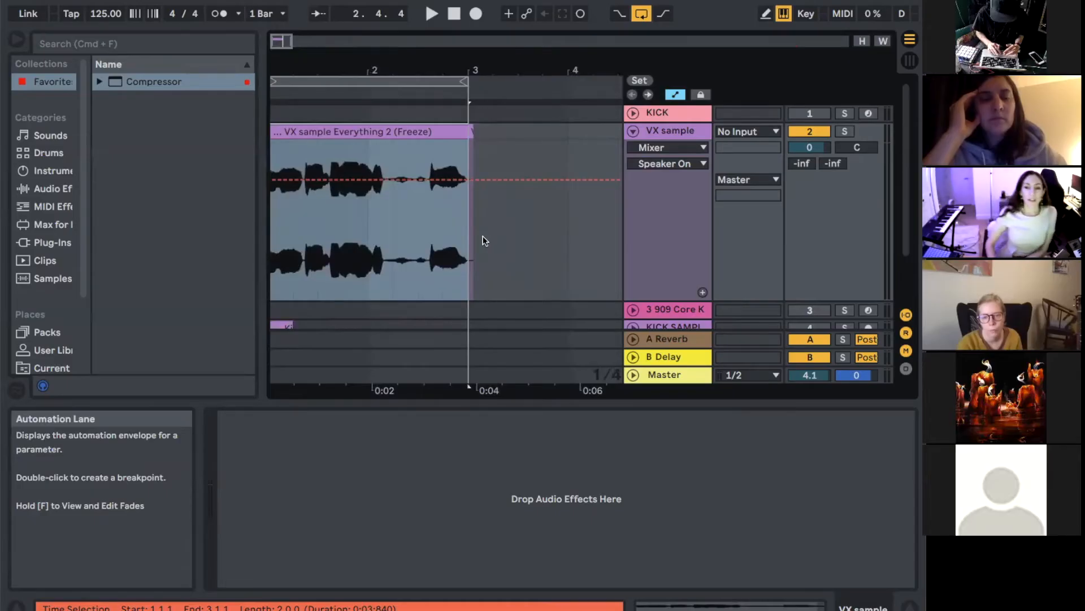
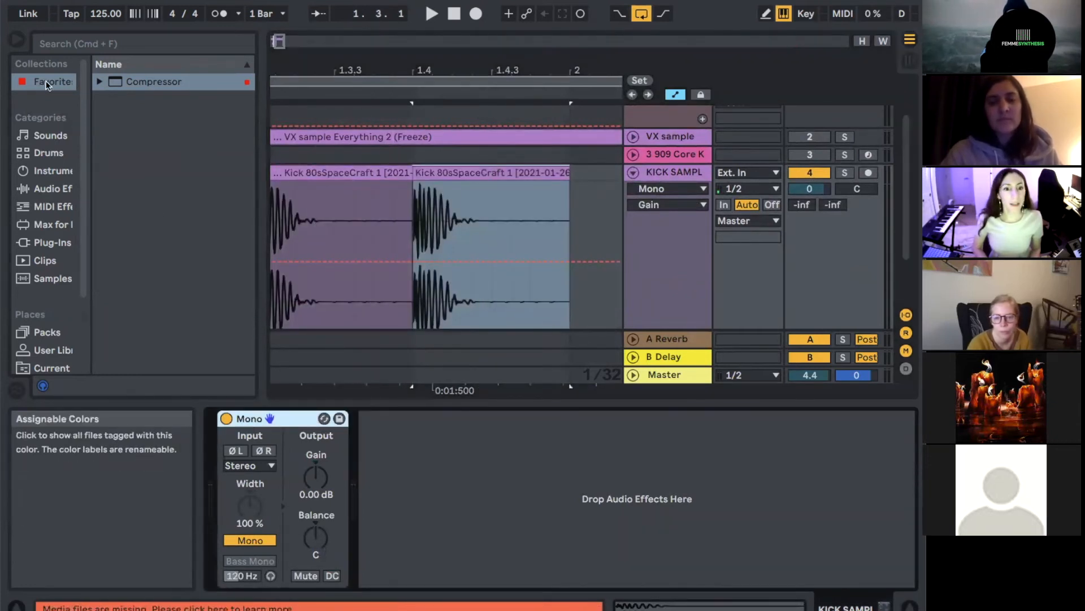
# Add a Compressor after Mono on the KICK SAMPL track, expand its sidechain section, turn Makeup off and show its activity view
pyautogui.moveTo(154, 81); pyautogui.dragTo(481, 461)
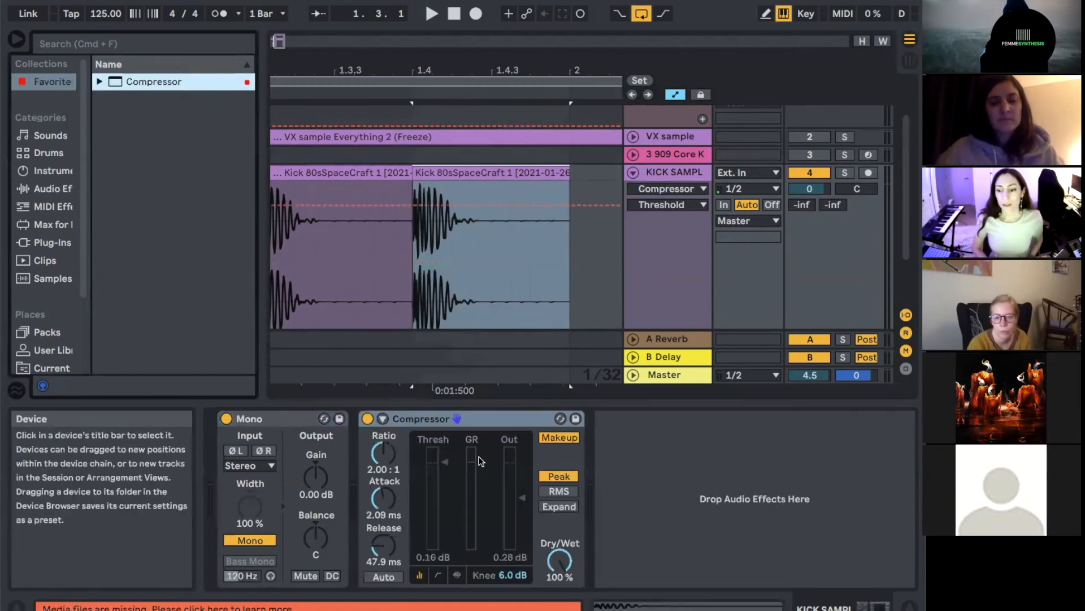
pyautogui.click(383, 418)
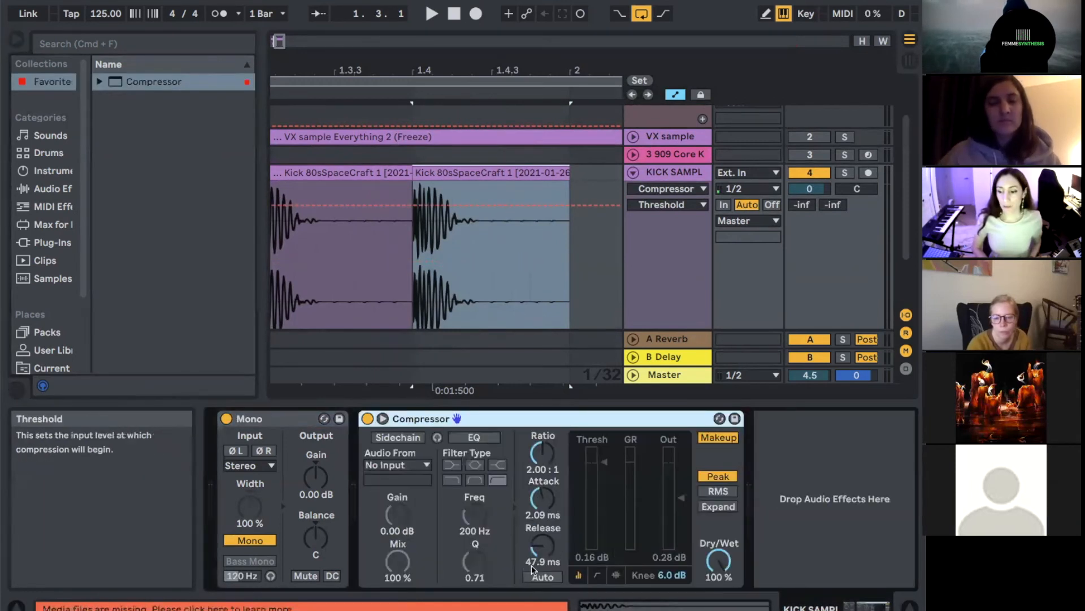
pyautogui.click(711, 440)
pyautogui.click(616, 575)
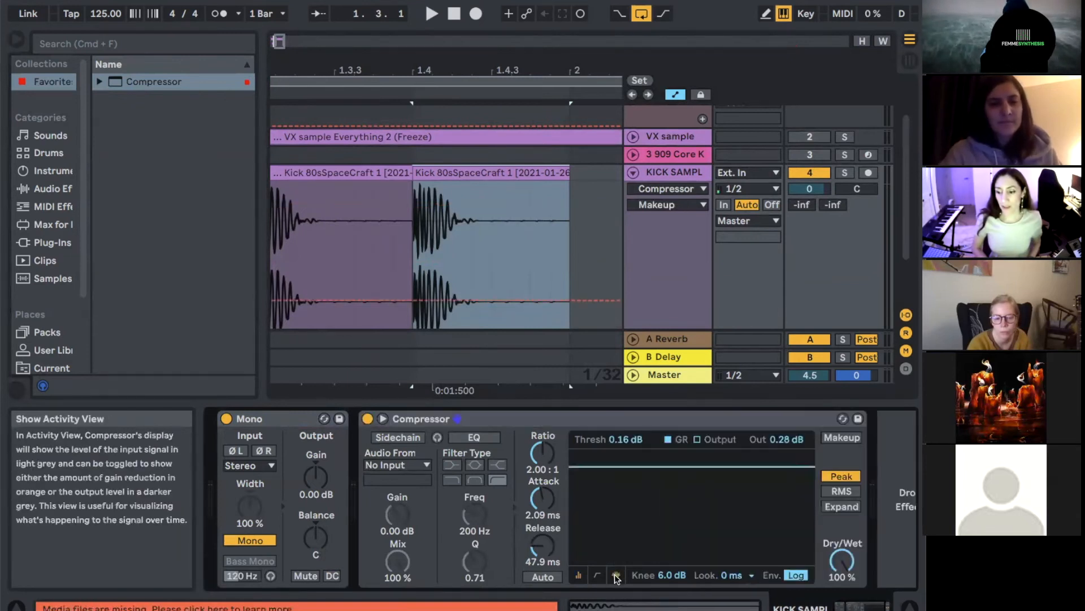
# Show the Session View and delete the KICK drum rack track
pyautogui.hscroll(-5, 442, 252)
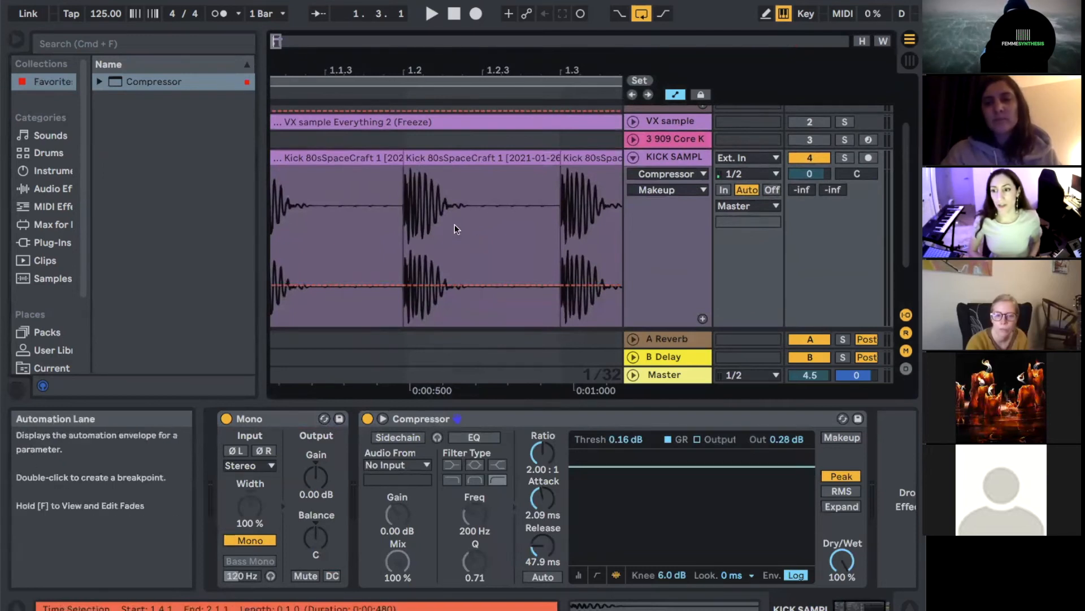
pyautogui.hscroll(2, 455, 224)
pyautogui.press('Tab')
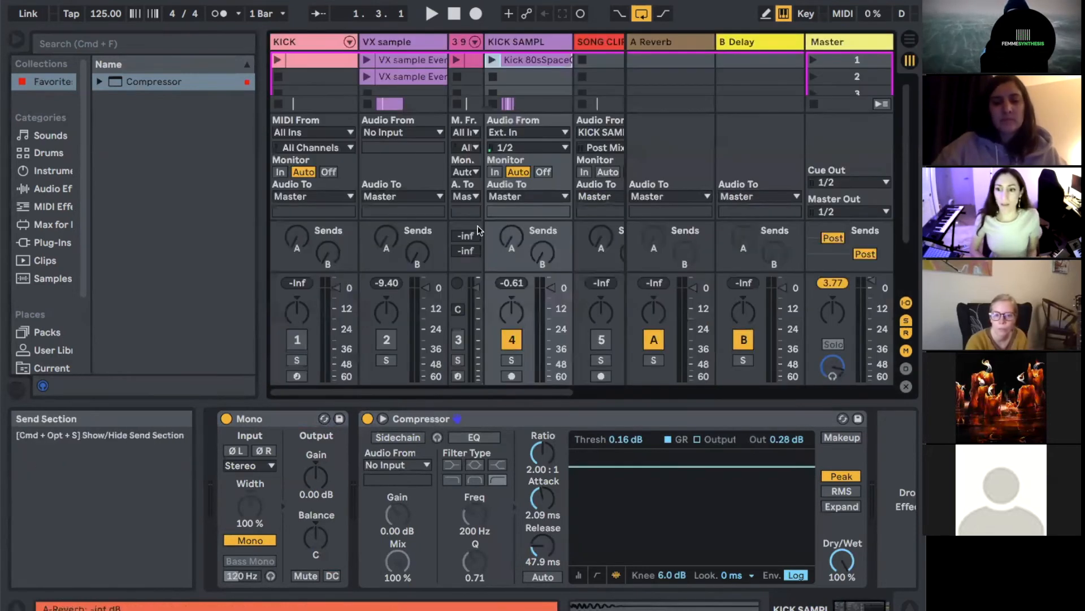
pyautogui.click(322, 39)
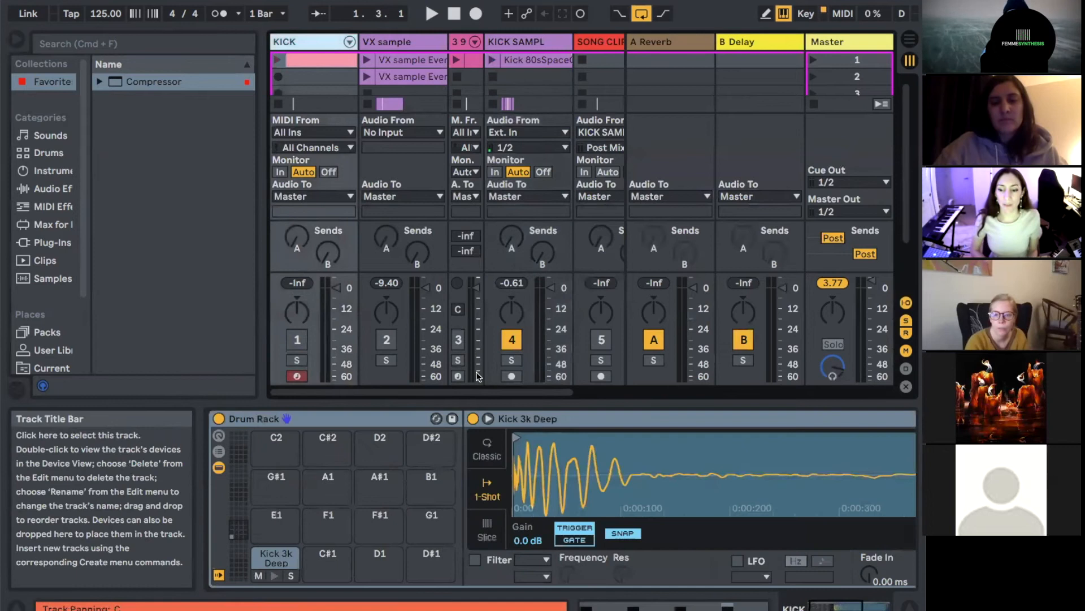
pyautogui.press('Delete')
# Set the Compressor's threshold to -12.0 dB and play the kick loop with the activity view showing gain reduction
pyautogui.moveTo(604, 485); pyautogui.dragTo(604, 486)
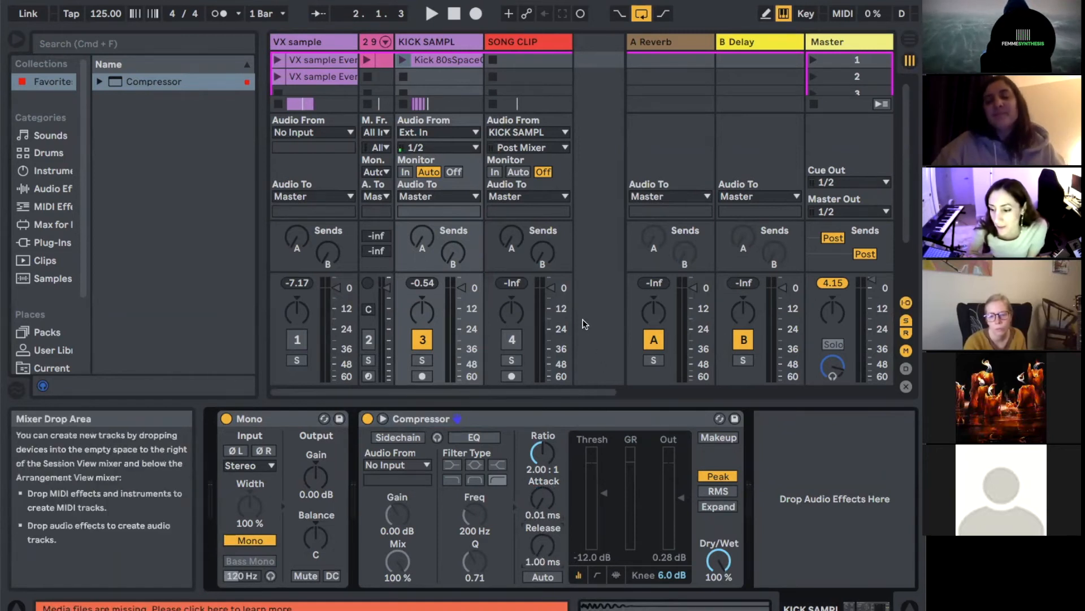
pyautogui.press('space')
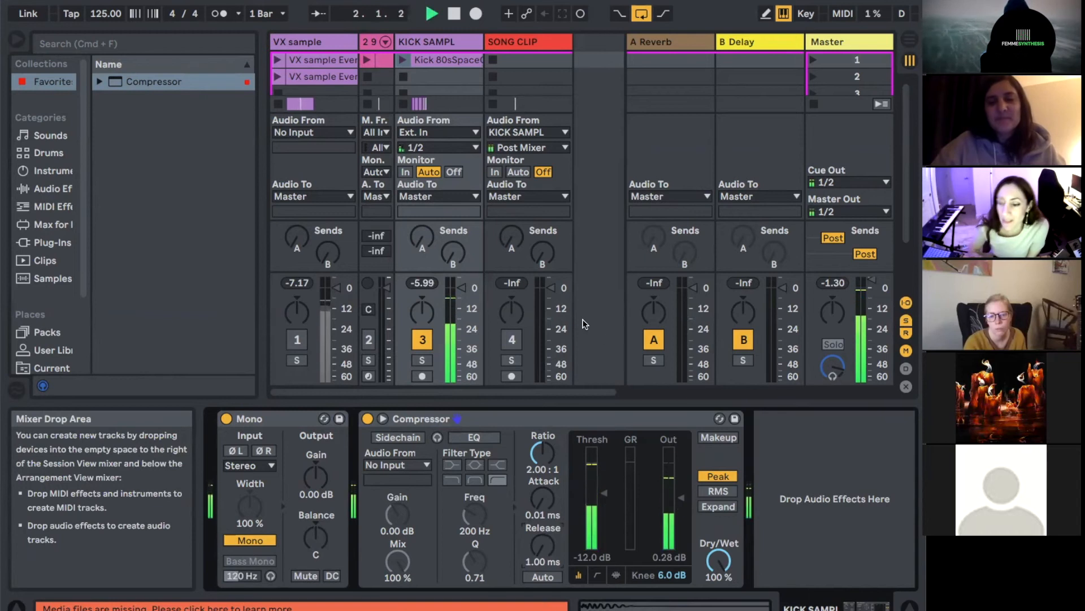
pyautogui.click(616, 575)
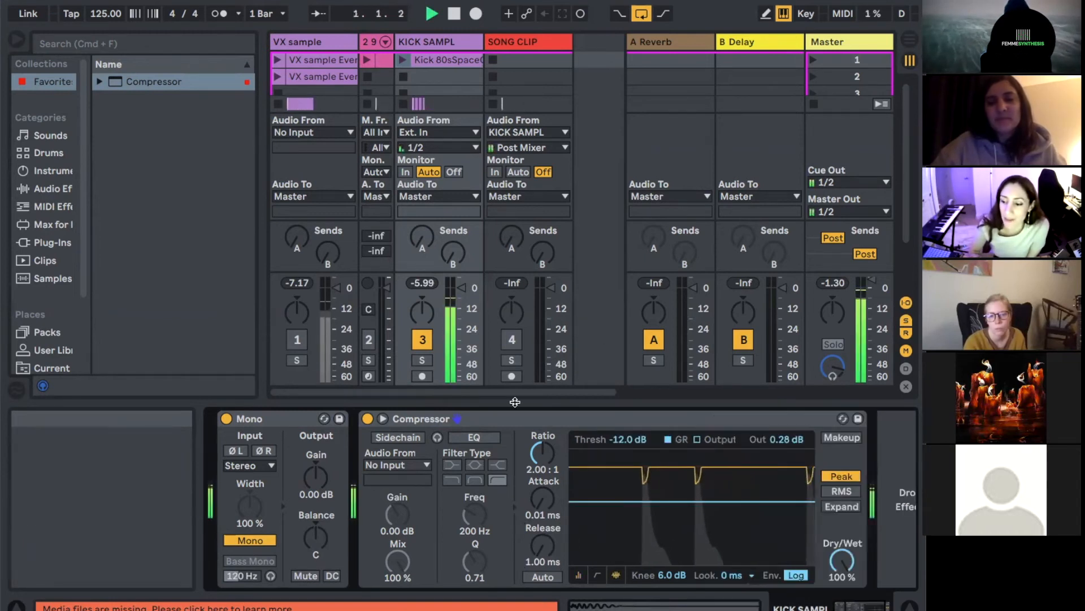
pyautogui.press('space')
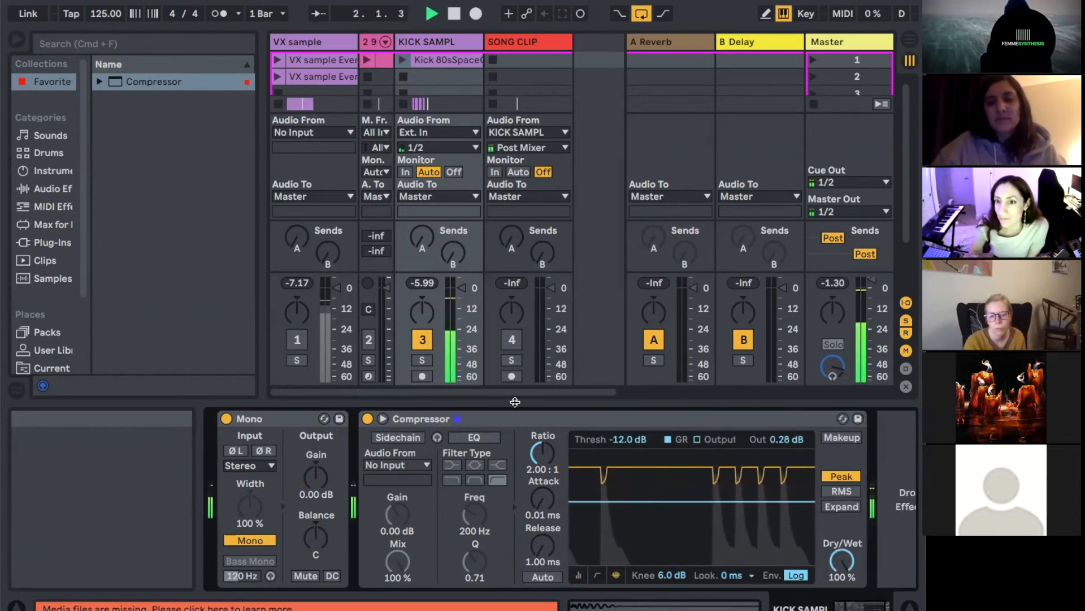
# Return to the Arrangement View and shorten the loop to end at bar 2, matching the four kick clips
pyautogui.press('Tab')
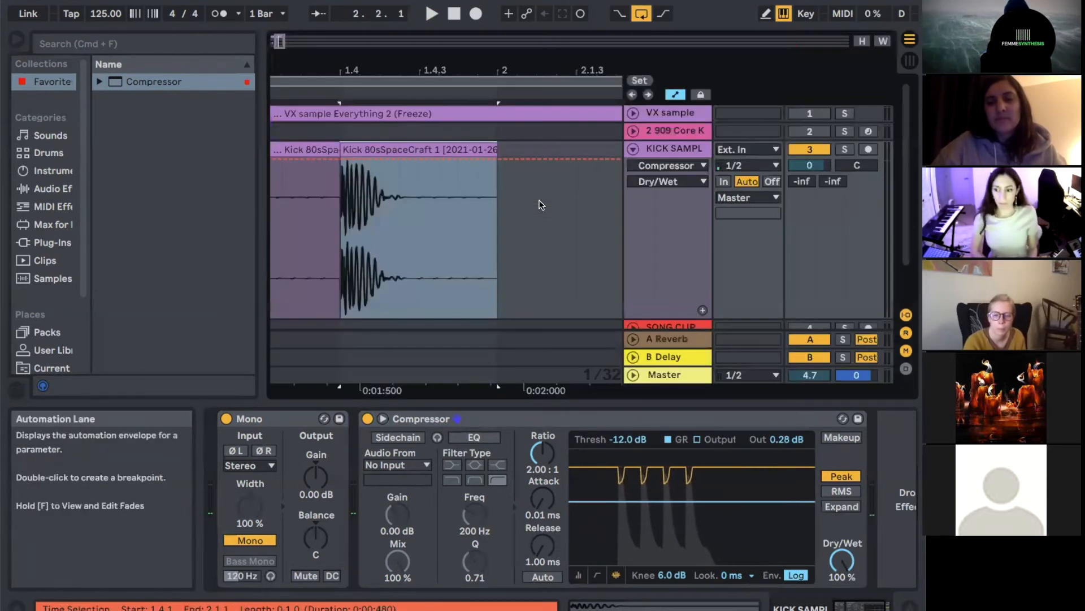
pyautogui.hscroll(-5, 394, 192)
pyautogui.hscroll(8, 393, 202)
pyautogui.scroll(-10, 392, 201)
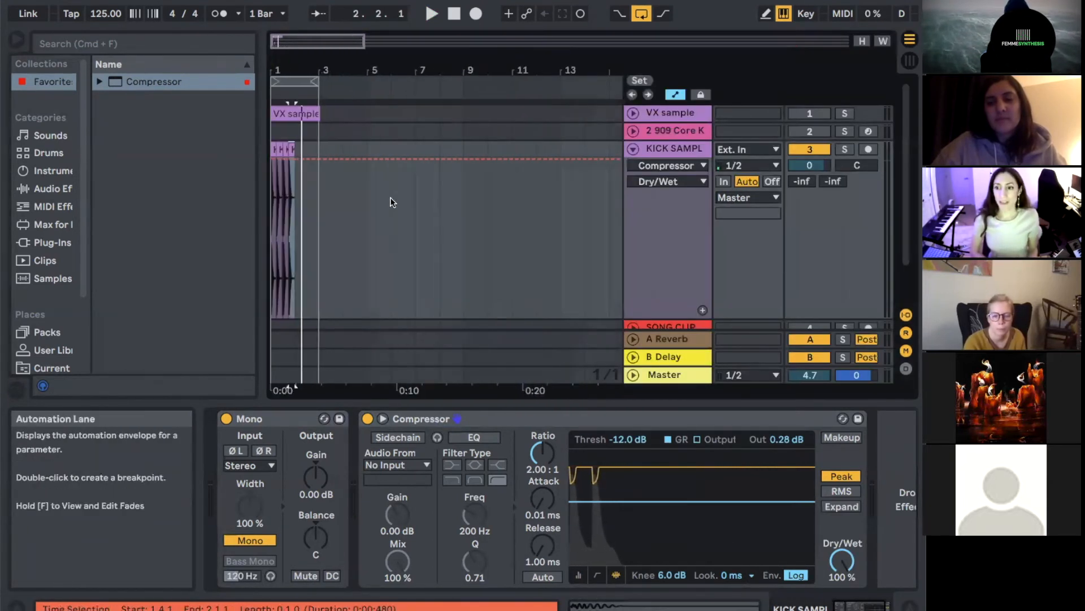
pyautogui.click(310, 82)
pyautogui.moveTo(311, 83); pyautogui.dragTo(296, 83)
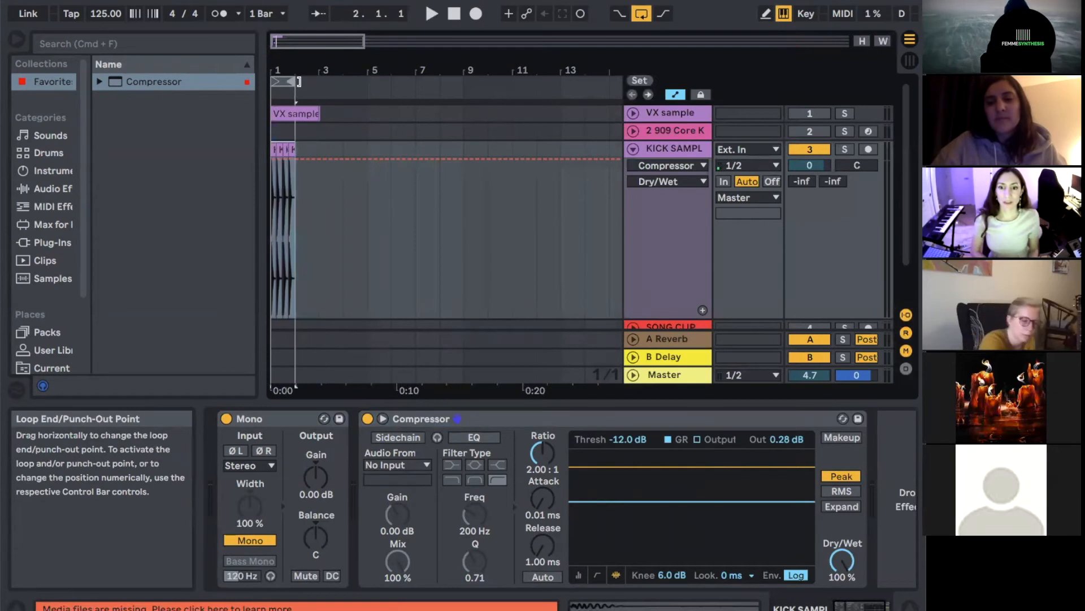
pyautogui.scroll(12, 290, 192)
pyautogui.hscroll(-5, 289, 191)
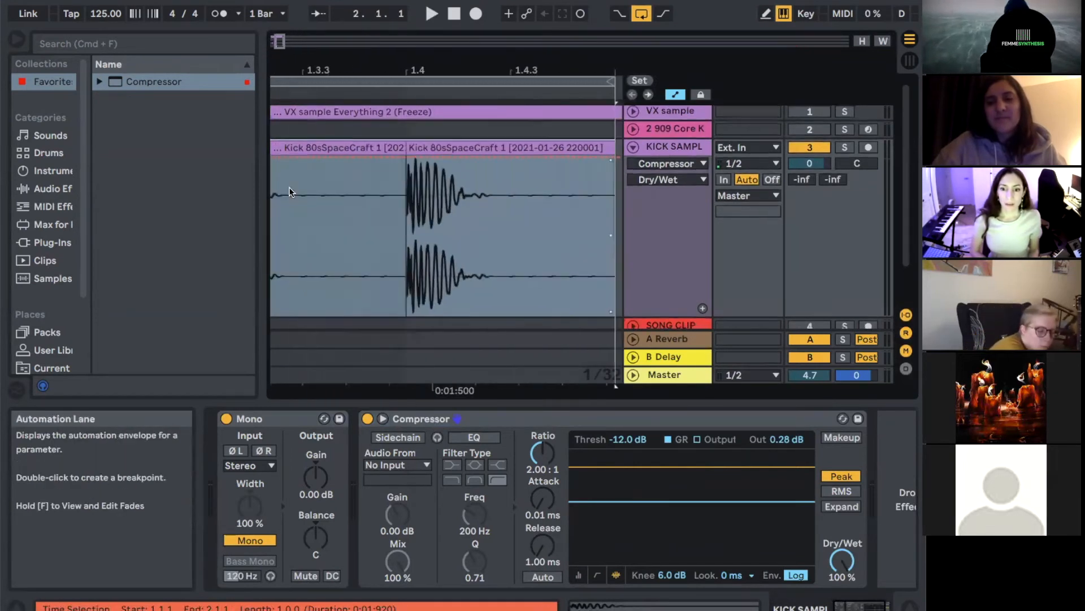
pyautogui.scroll(-1, 289, 191)
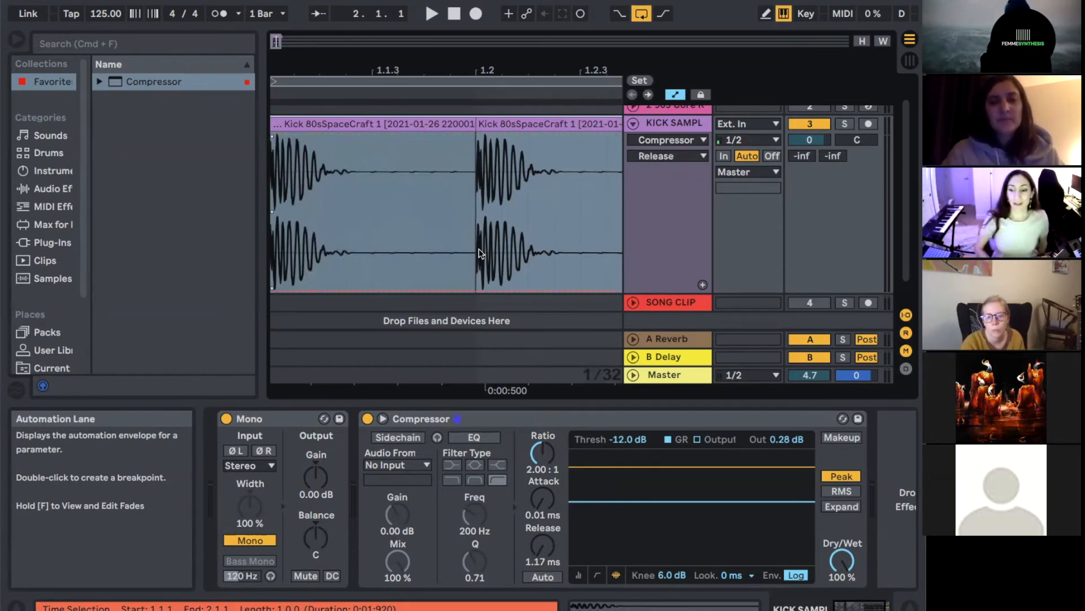
# Set the Compressor's ratio to 7.88:1 and examine the first kick's waveform up close
pyautogui.moveTo(543, 449); pyautogui.dragTo(542, 436)
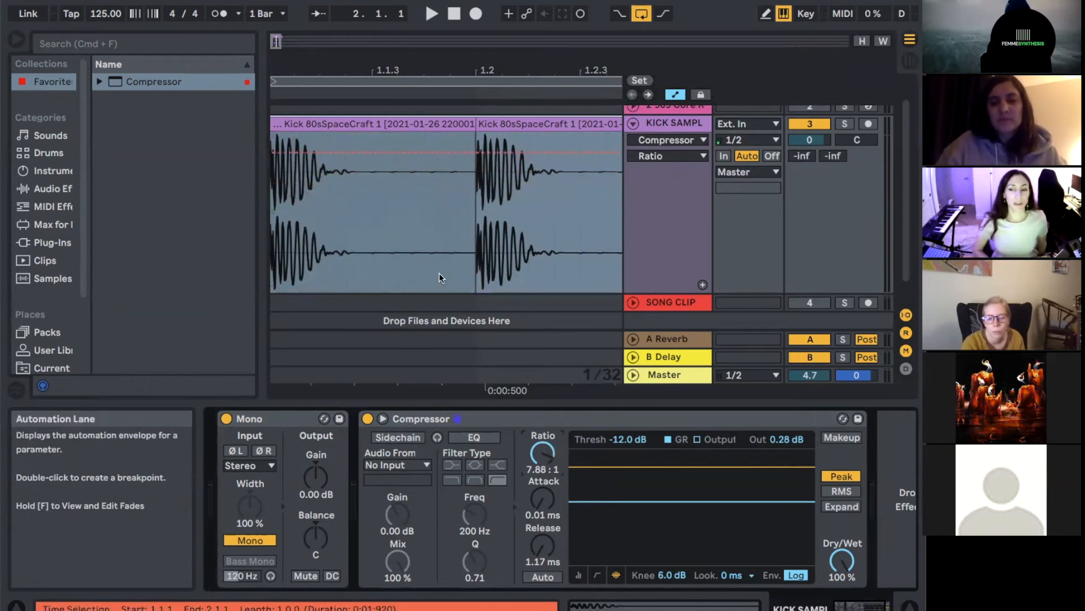
pyautogui.scroll(-5, 442, 314)
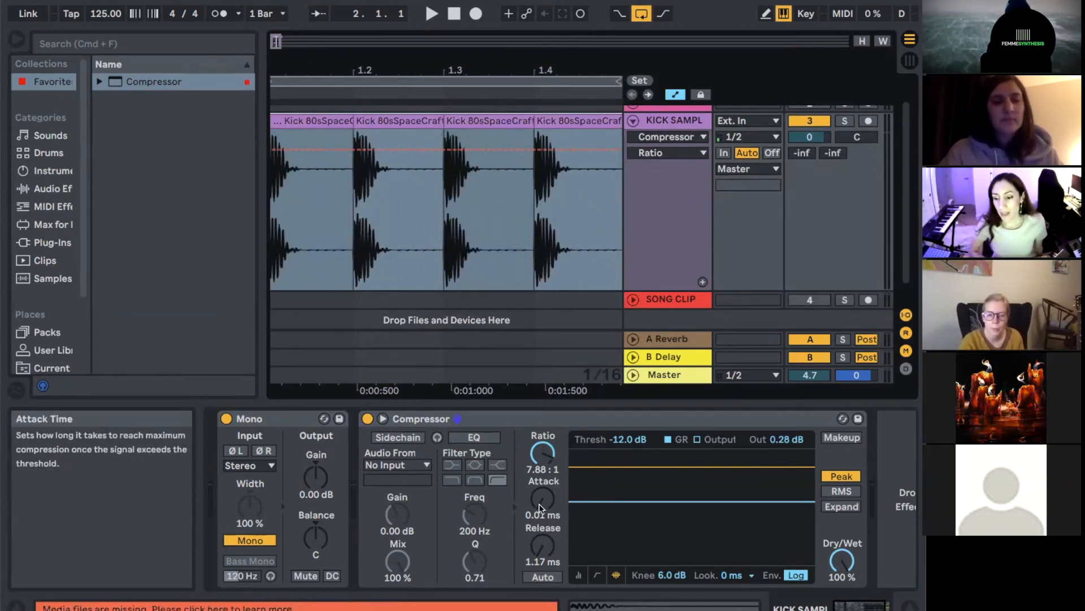
pyautogui.scroll(10, 491, 276)
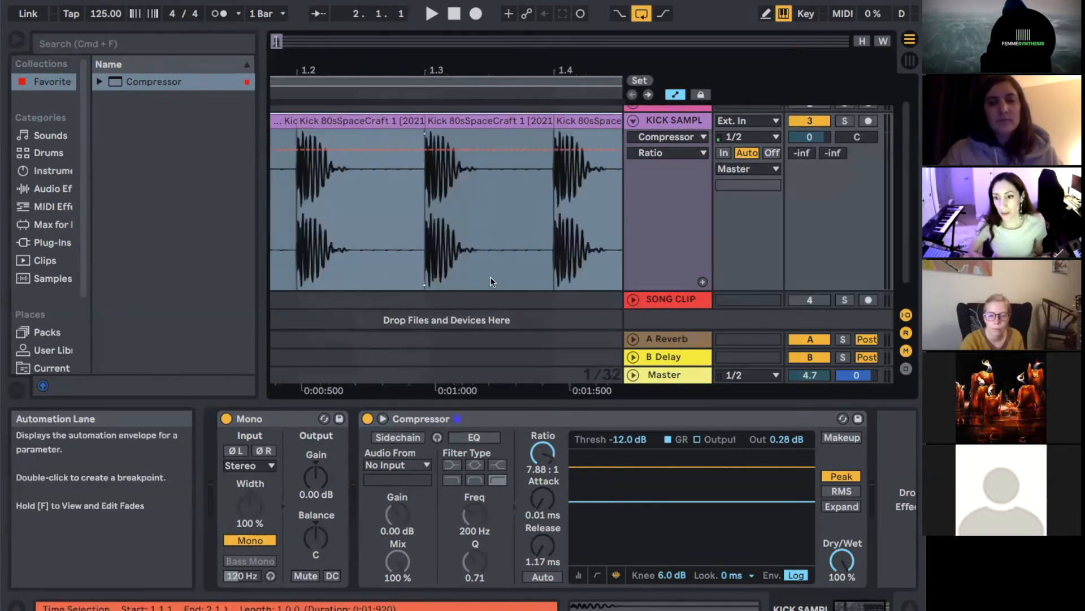
pyautogui.hscroll(-8, 463, 264)
pyautogui.hscroll(-10, 464, 264)
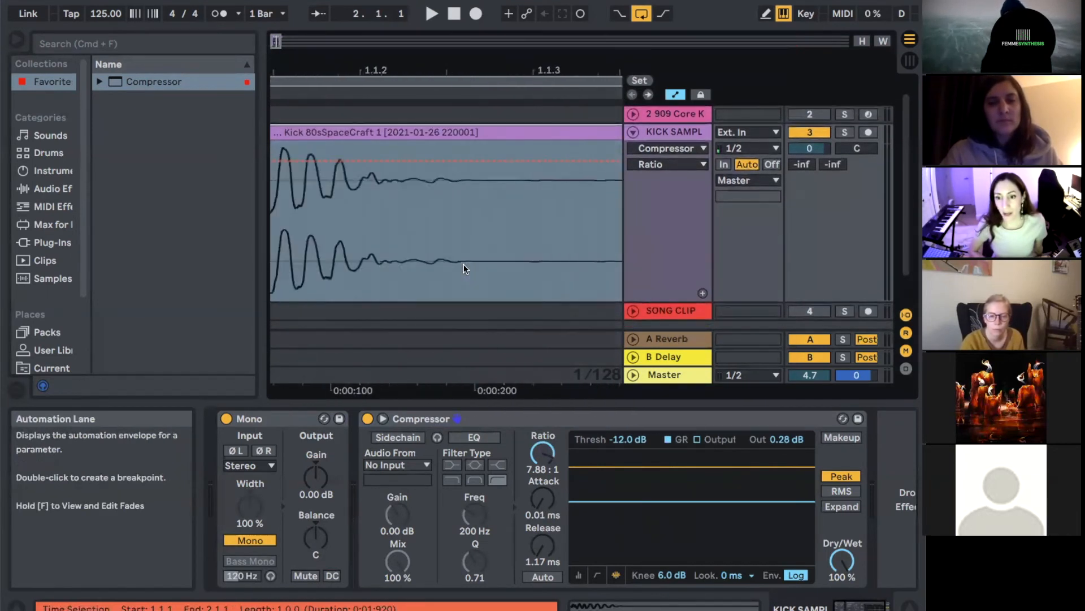
pyautogui.scroll(-1, 464, 264)
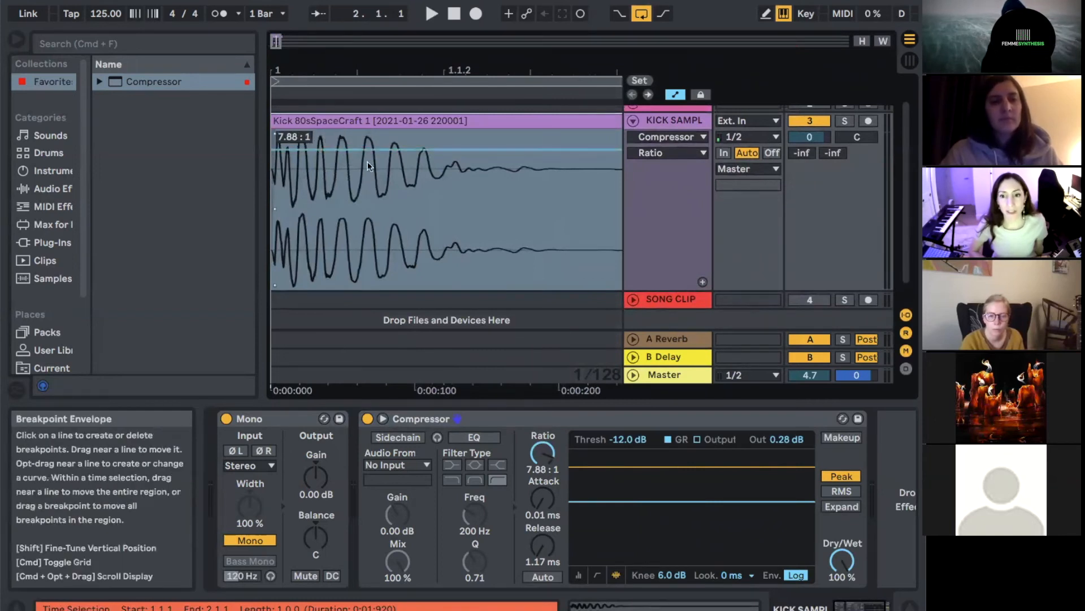
# Show the Compressor's attack envelope on the kick track and play the loop briefly to check the gain reduction
pyautogui.click(542, 501)
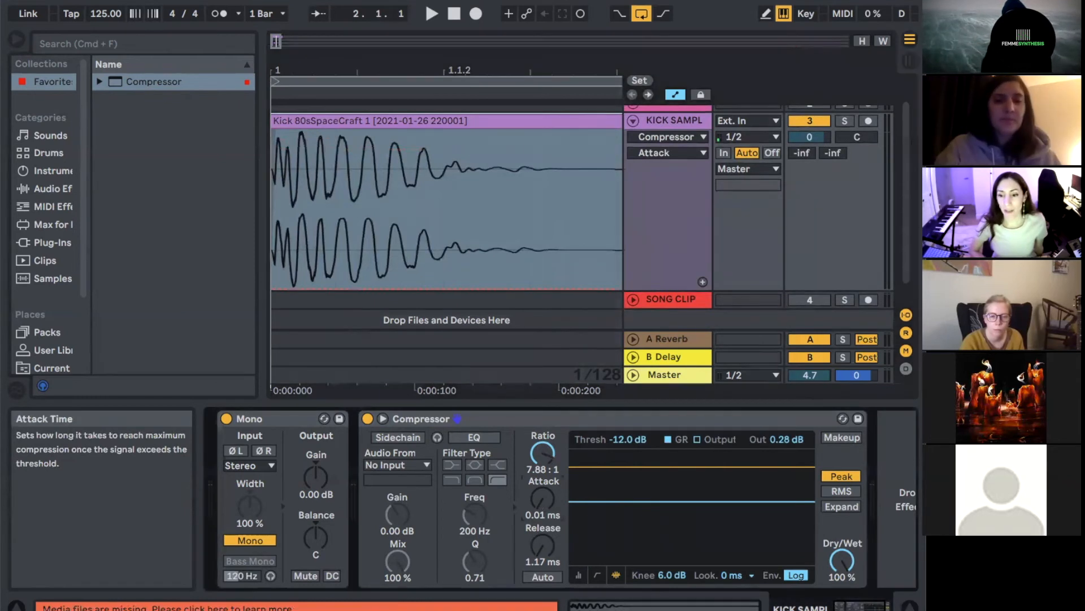
pyautogui.moveTo(542, 500); pyautogui.dragTo(543, 501)
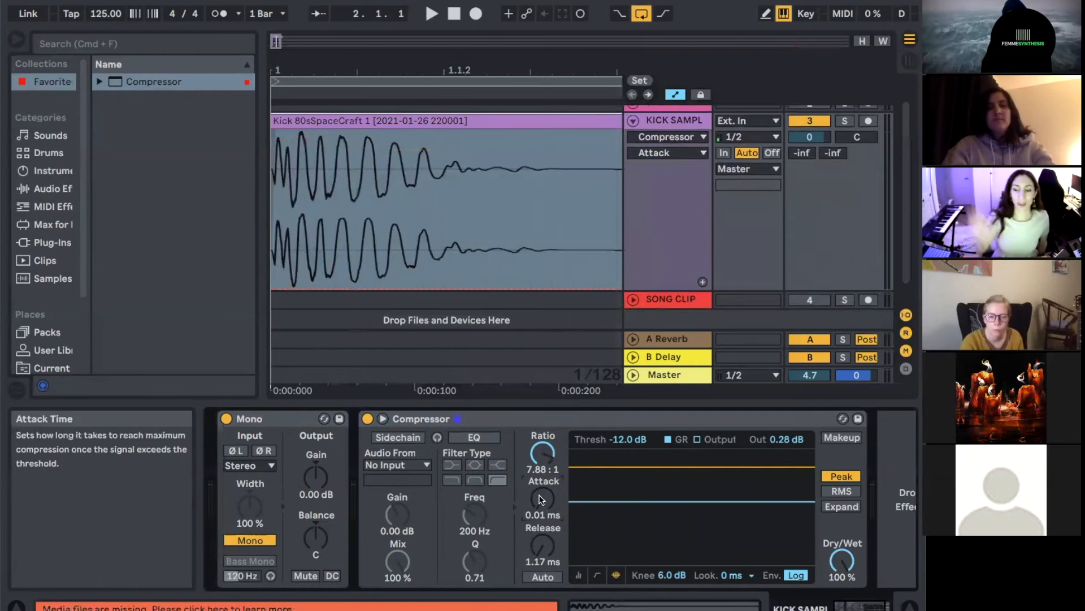
pyautogui.click(586, 178)
pyautogui.press('space')
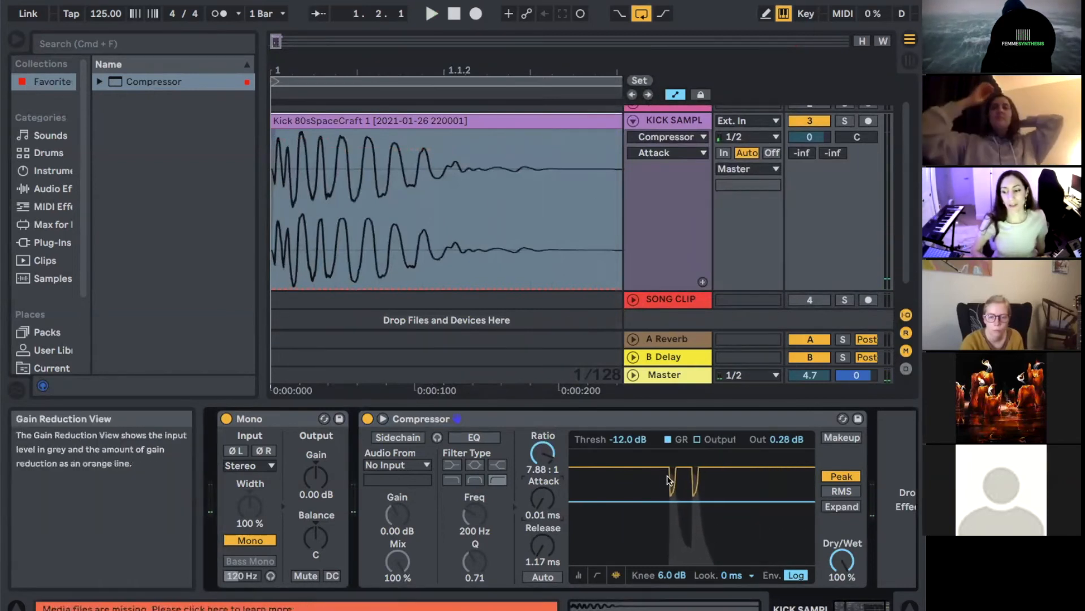
# Raise the Compressor's attack to 112 ms and its release to 41.1 ms while the kick loop plays
pyautogui.moveTo(550, 514); pyautogui.dragTo(536, 502)
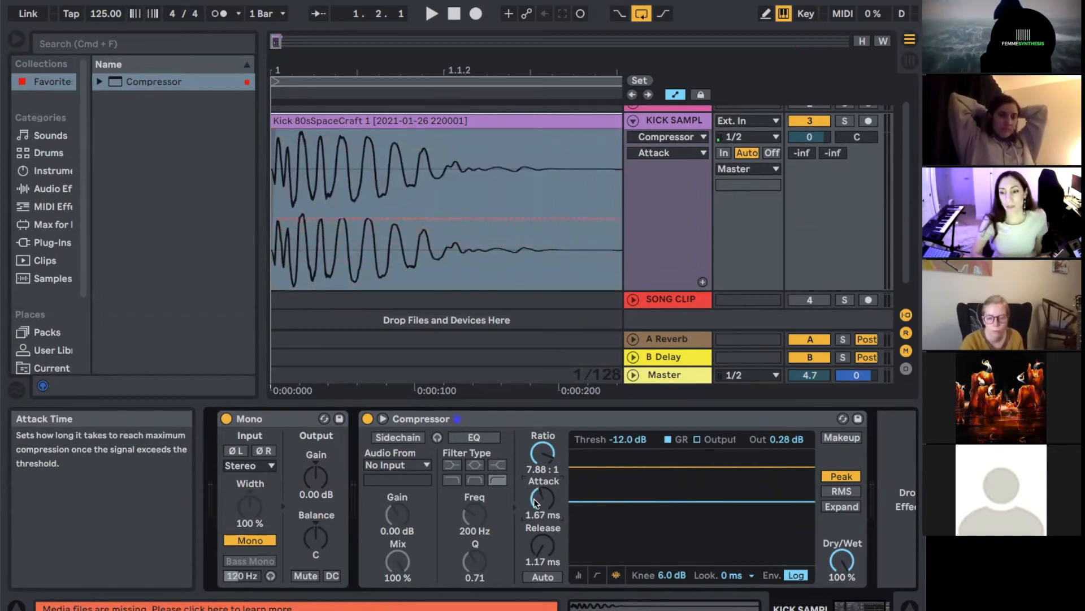
pyautogui.press('space')
pyautogui.moveTo(536, 504); pyautogui.dragTo(536, 467)
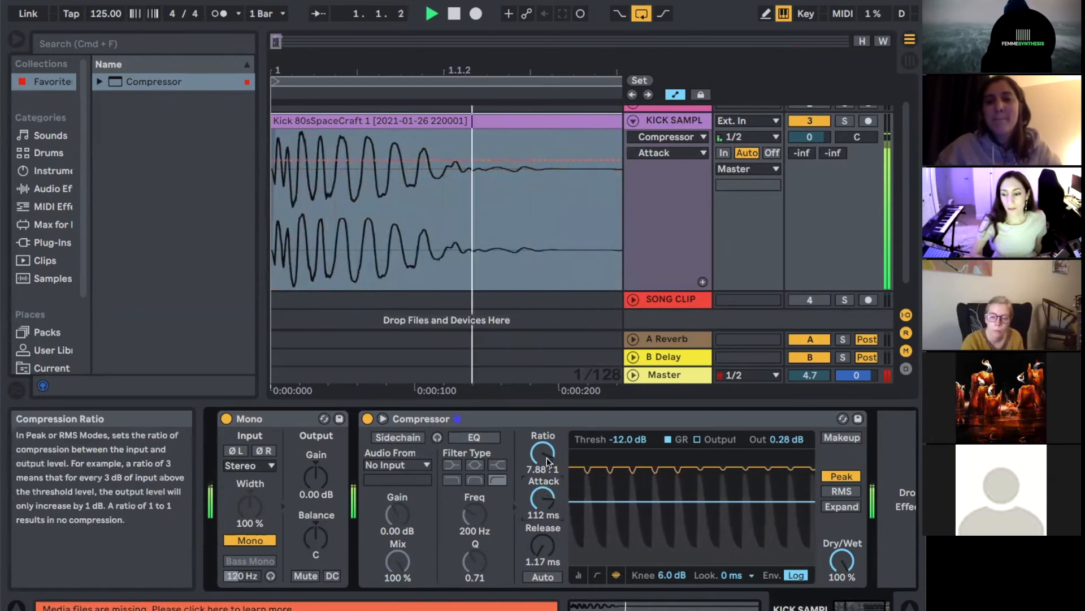
pyautogui.moveTo(537, 549); pyautogui.dragTo(538, 533)
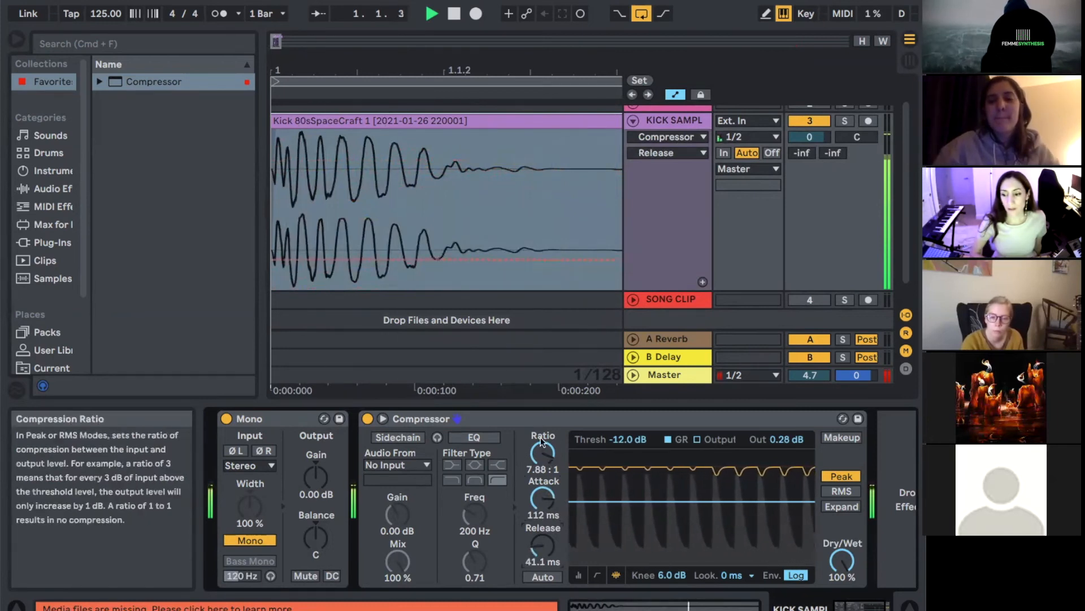
# Toggle the Compressor off and on during playback to compare the kick with and without compression
pyautogui.click(368, 418)
pyautogui.click(367, 419)
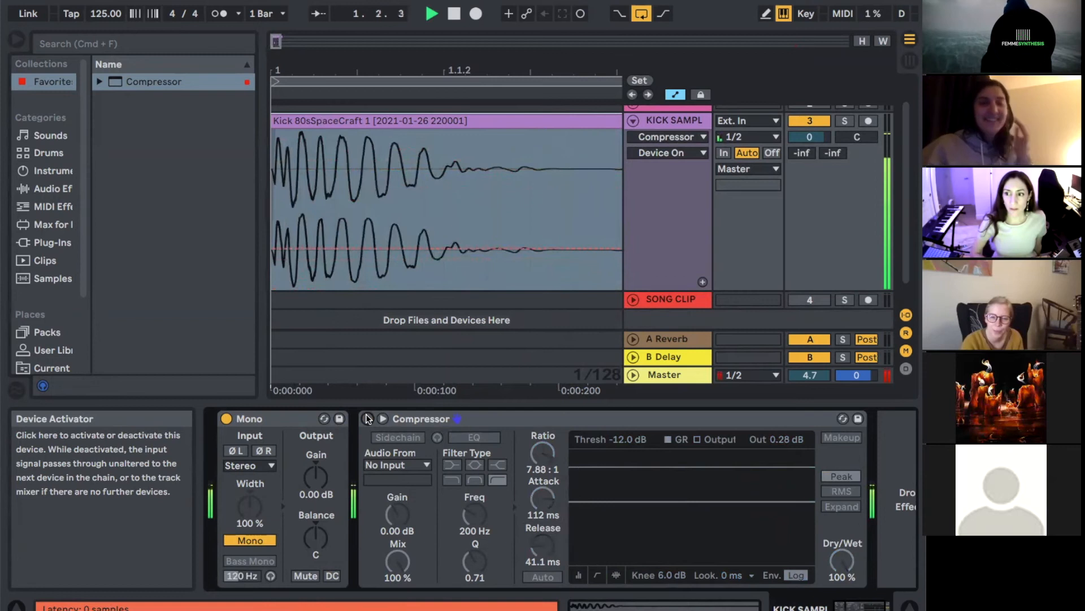
pyautogui.click(367, 418)
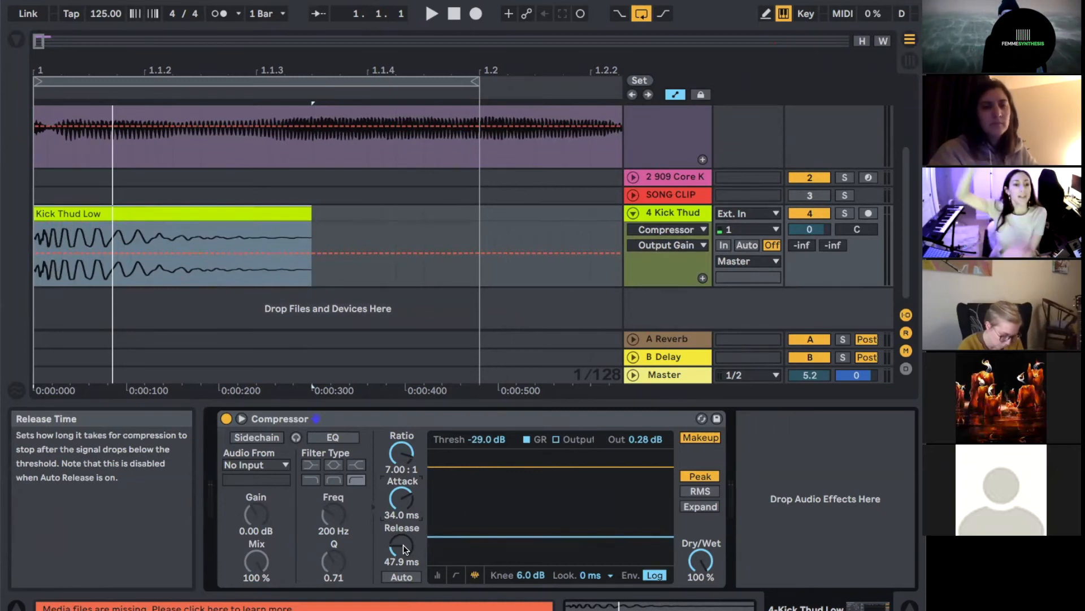
# Repeat the Kick Thud Low clip on every beat across the first two bars of its track
pyautogui.click(402, 545)
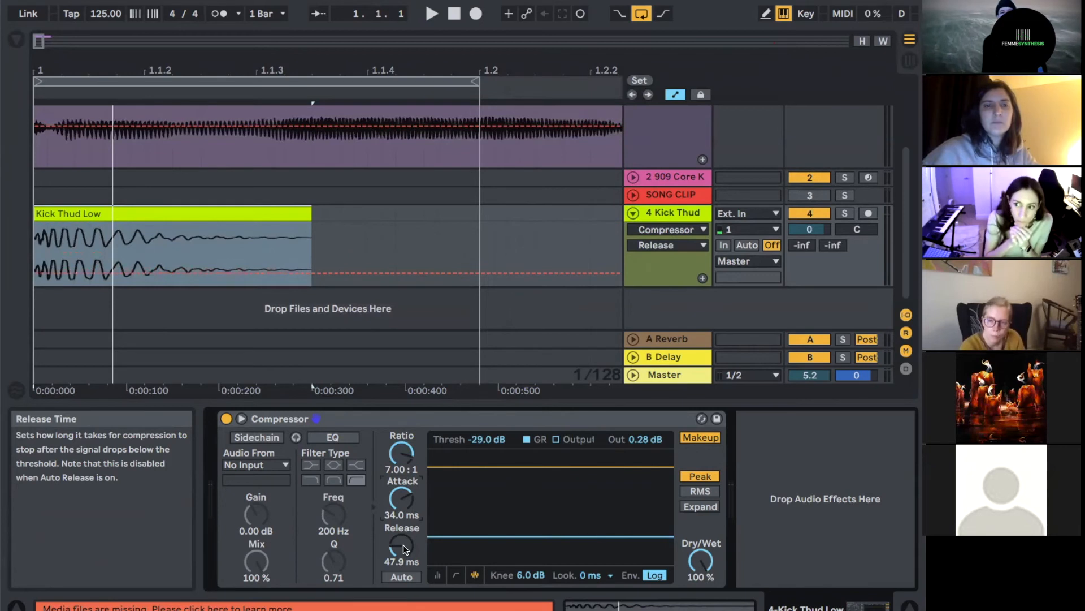
pyautogui.scroll(-5, 364, 204)
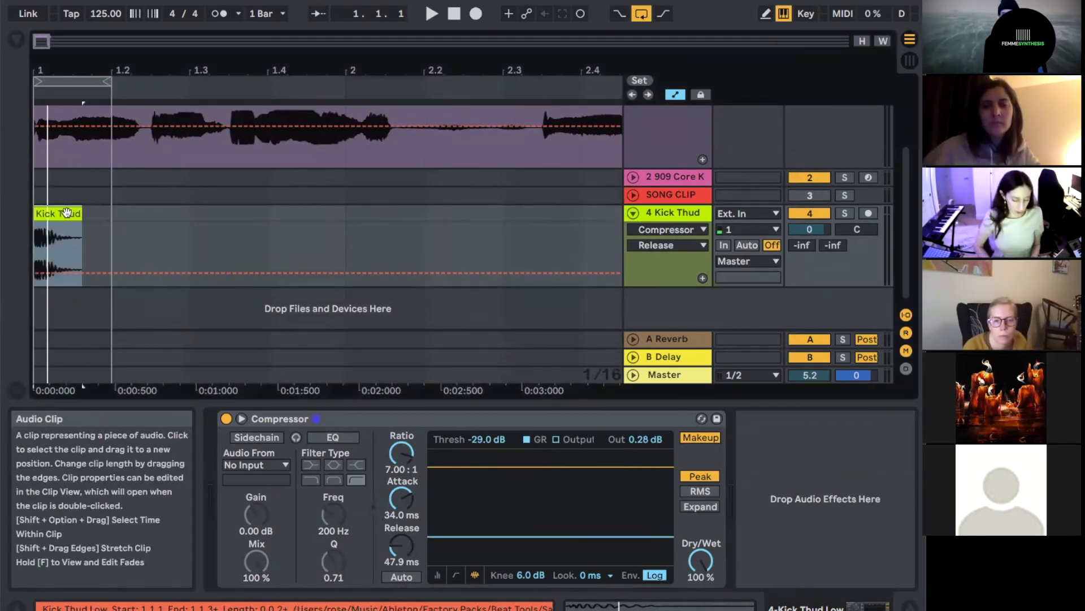
pyautogui.moveTo(79, 216); pyautogui.dragTo(516, 215)
pyautogui.press('-')
pyautogui.moveTo(257, 214); pyautogui.dragTo(267, 235)
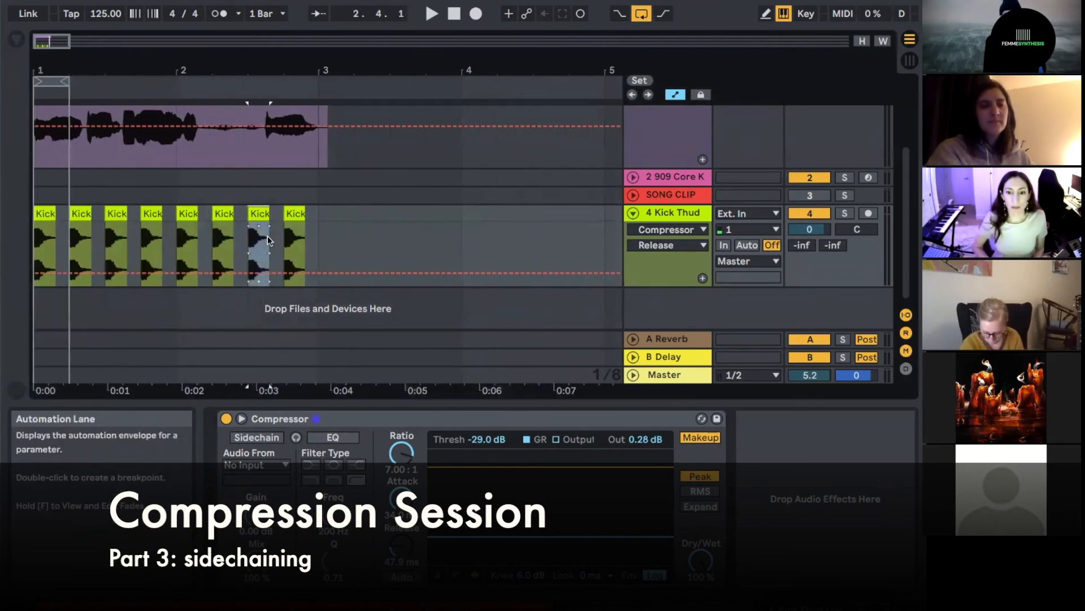
# Set the arrangement loop to span the two-bar VX sample clip
pyautogui.scroll(4, 312, 164)
pyautogui.click(292, 114)
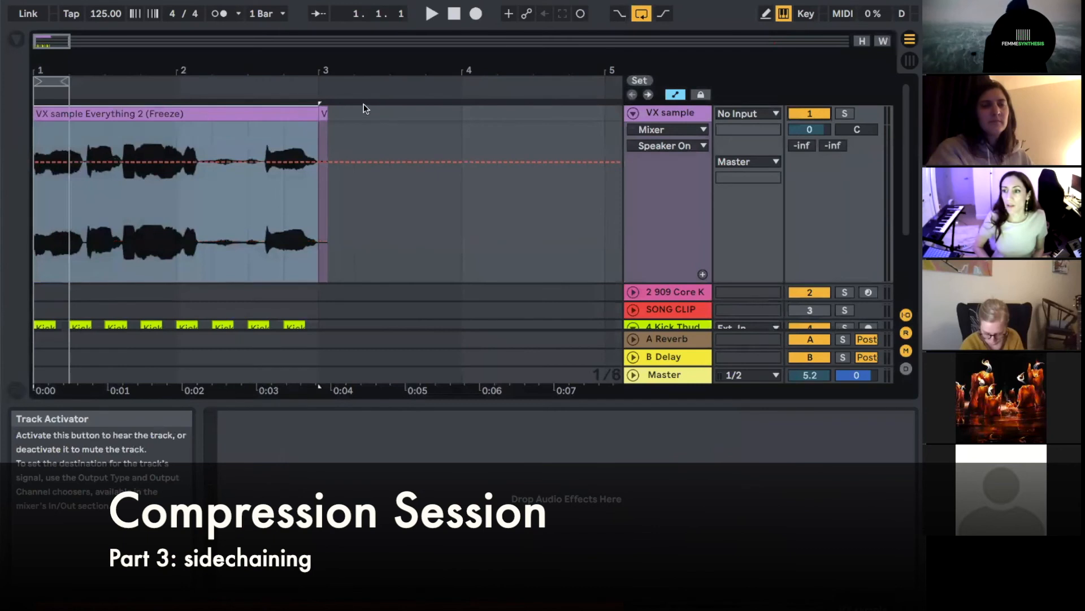
pyautogui.doubleClick(271, 113)
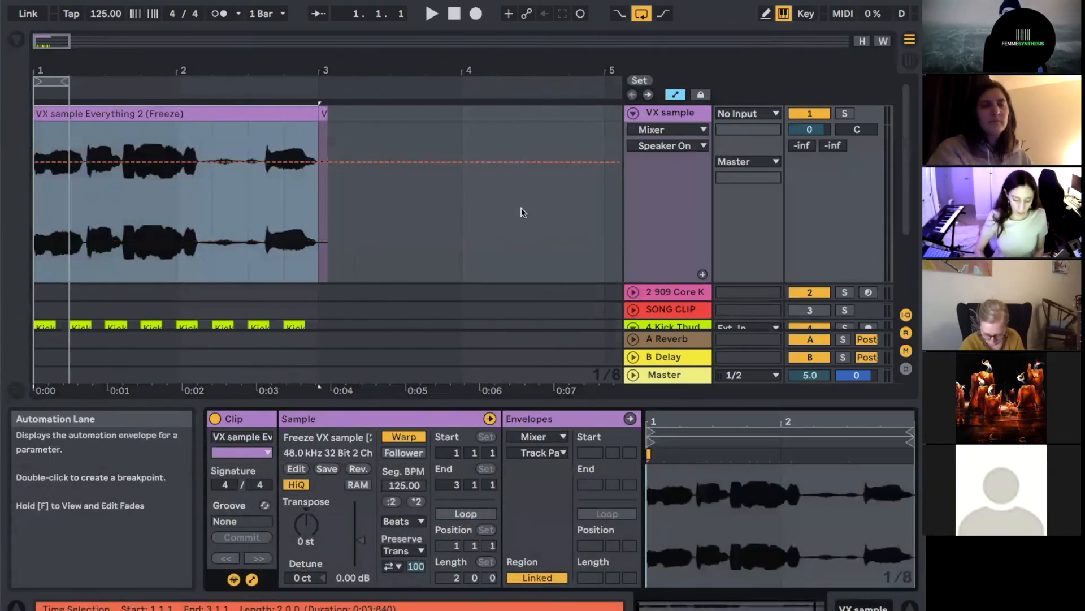
pyautogui.press('super+l')
pyautogui.click(301, 115)
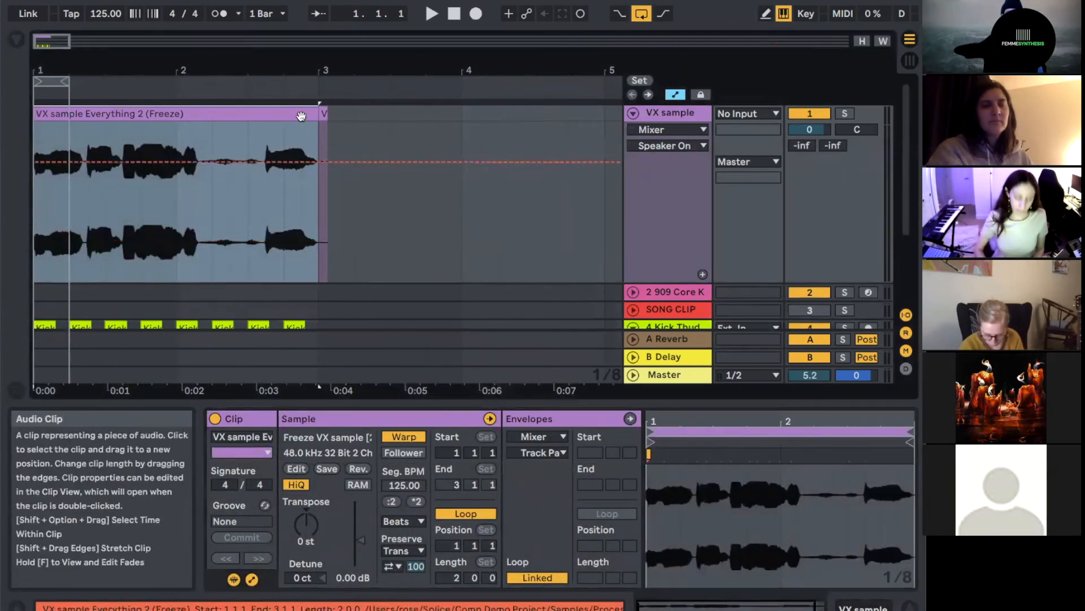
pyautogui.press('super+l')
pyautogui.scroll(-4, 334, 199)
pyautogui.scroll(4, 334, 199)
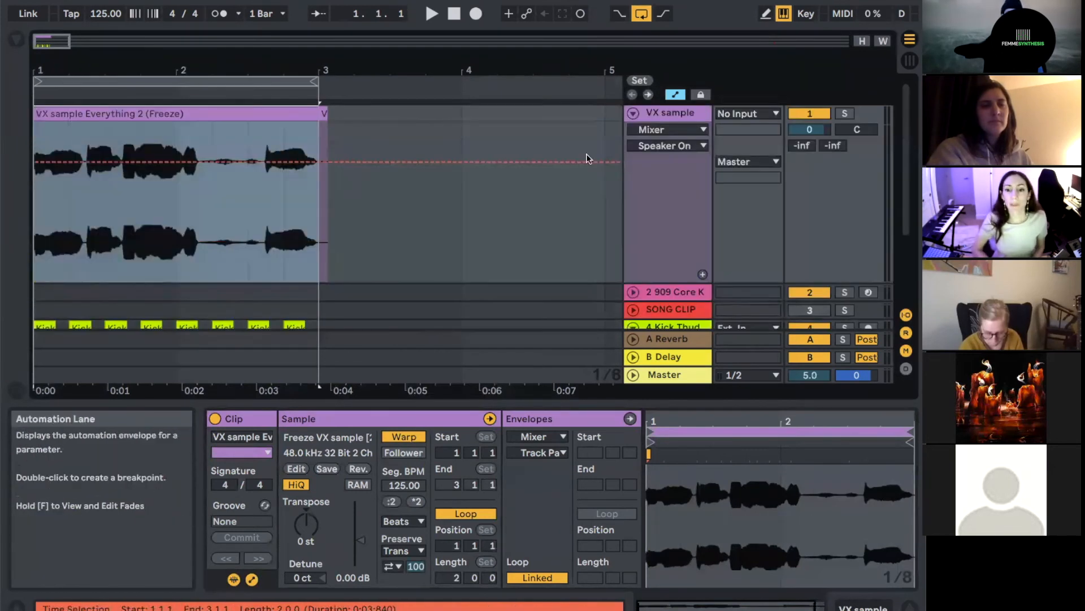
# On the VX sample track's Compressor, lower the threshold to -12.3 dB and enable Sidechain with 4-Kick Thud Low as the source
pyautogui.click(663, 113)
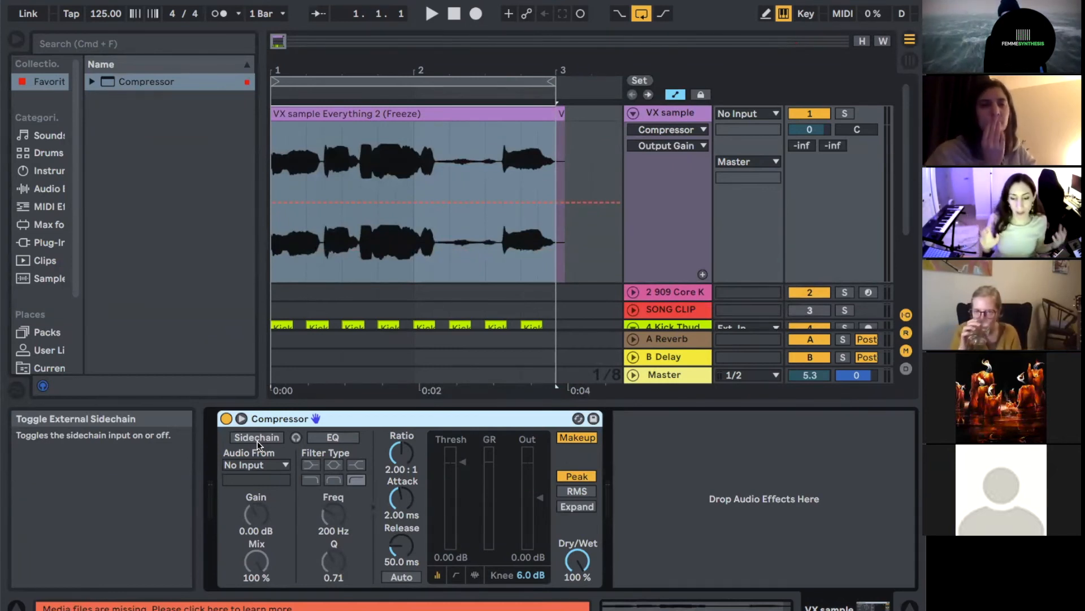
pyautogui.moveTo(463, 462); pyautogui.dragTo(463, 498)
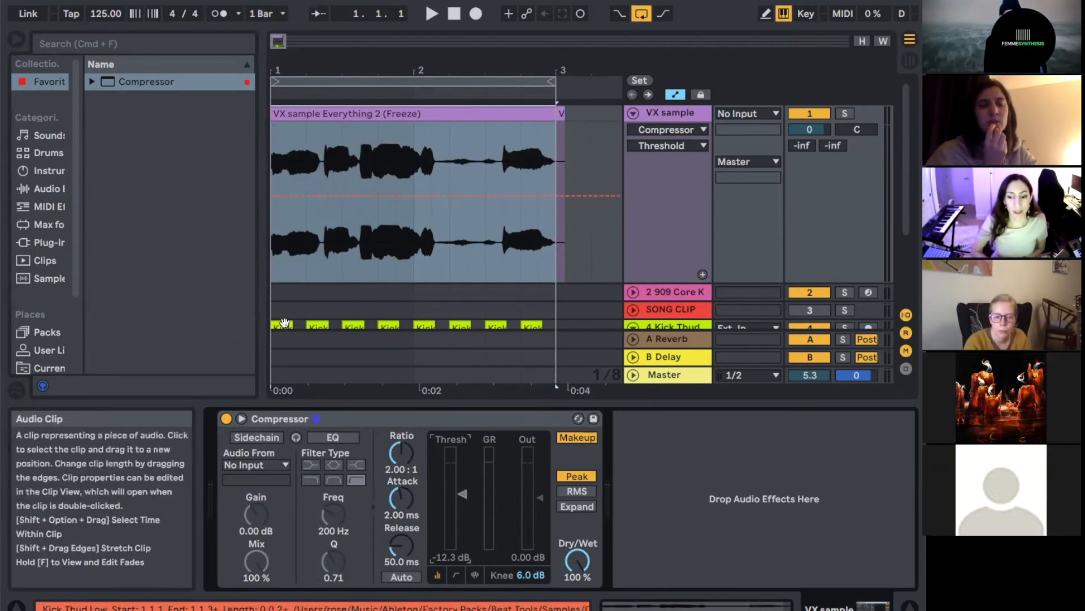
pyautogui.click(256, 437)
pyautogui.click(277, 466)
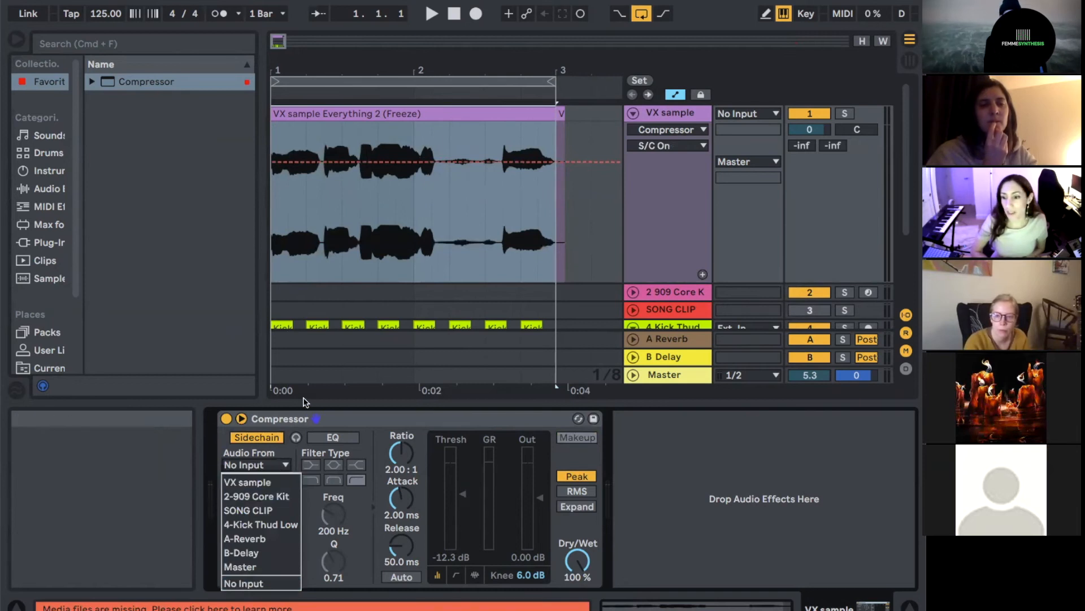
pyautogui.click(272, 524)
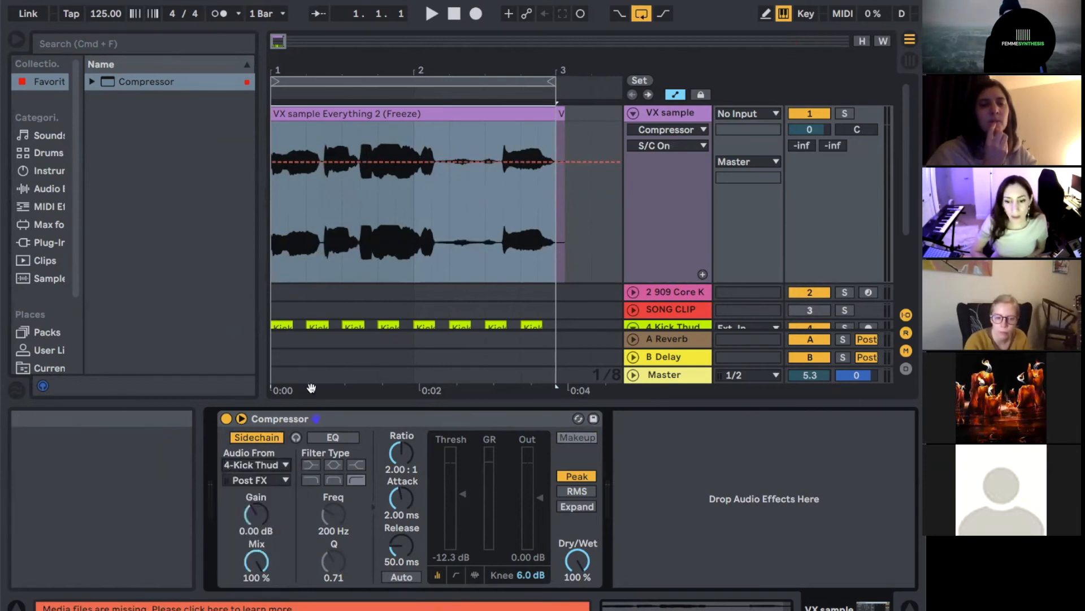
# Inspect the first kick clip and its track's Compressor, and return to the VX sample clip
pyautogui.scroll(-3, 349, 260)
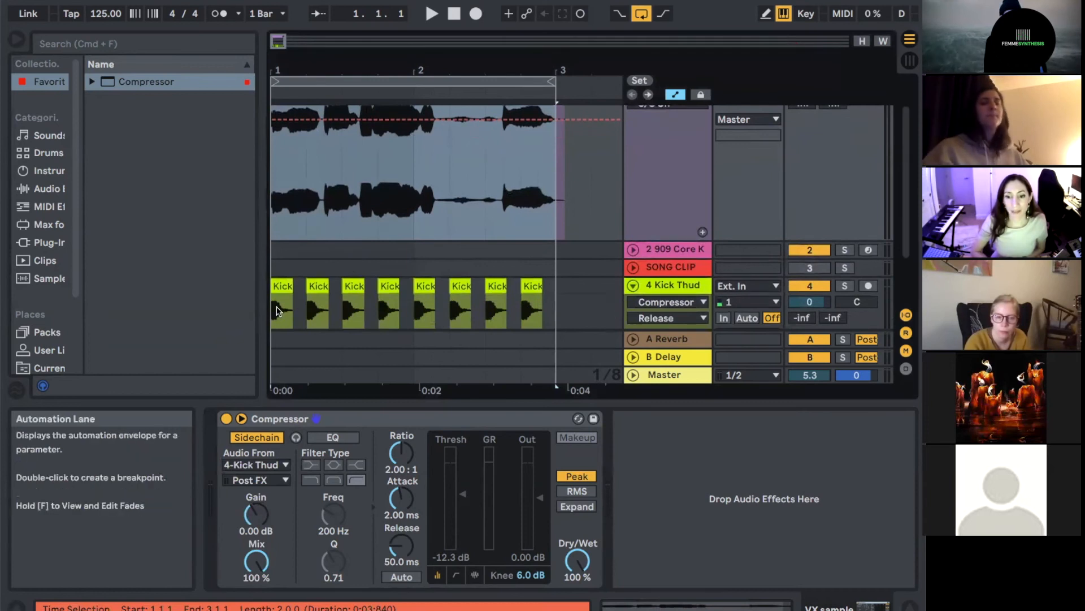
pyautogui.click(283, 286)
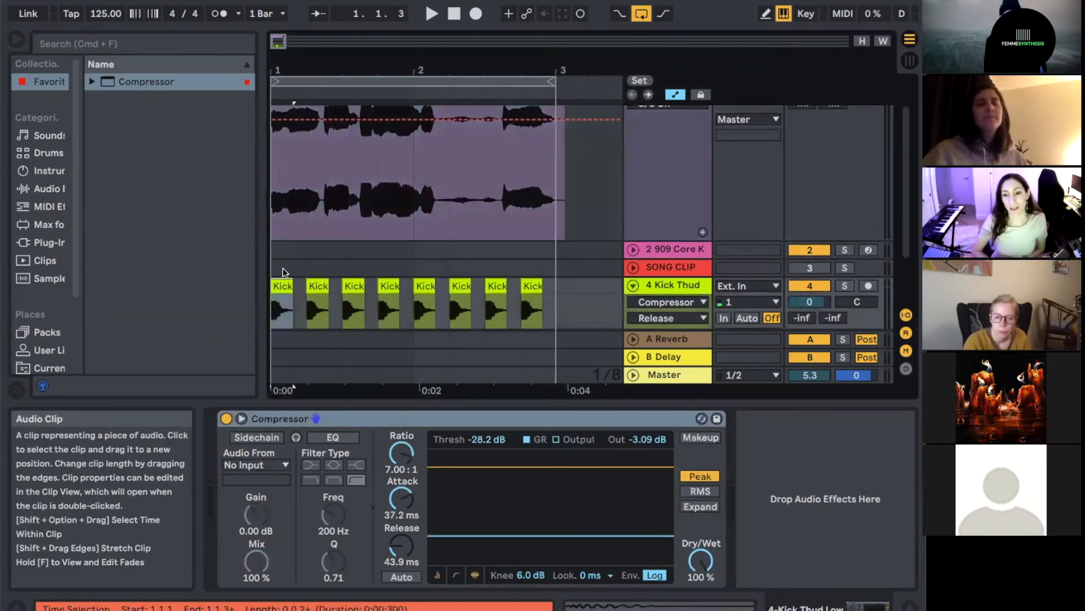
pyautogui.click(288, 186)
pyautogui.scroll(3, 283, 191)
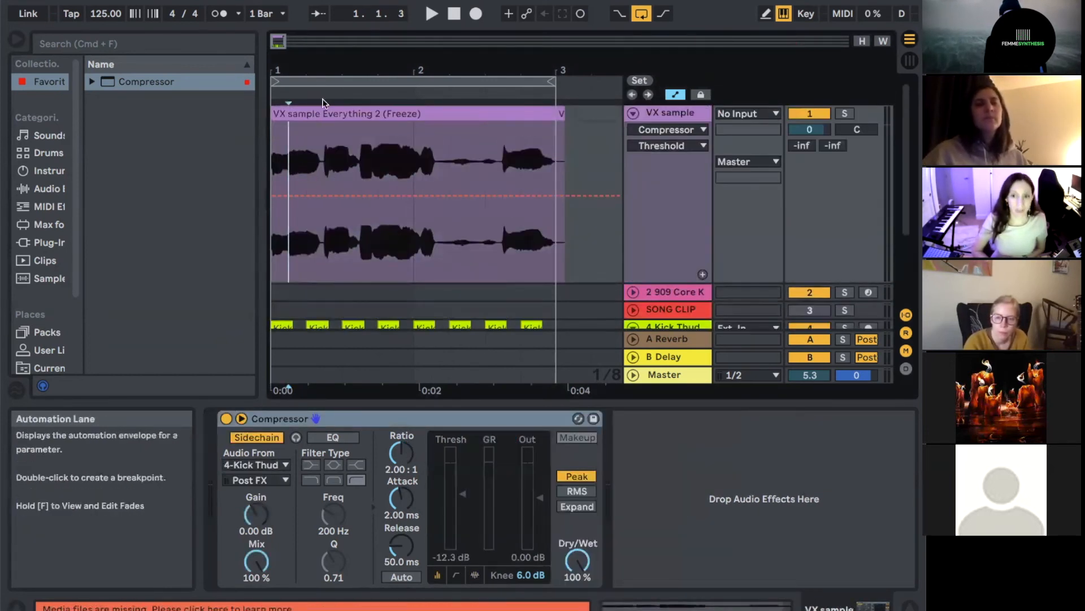
pyautogui.click(314, 114)
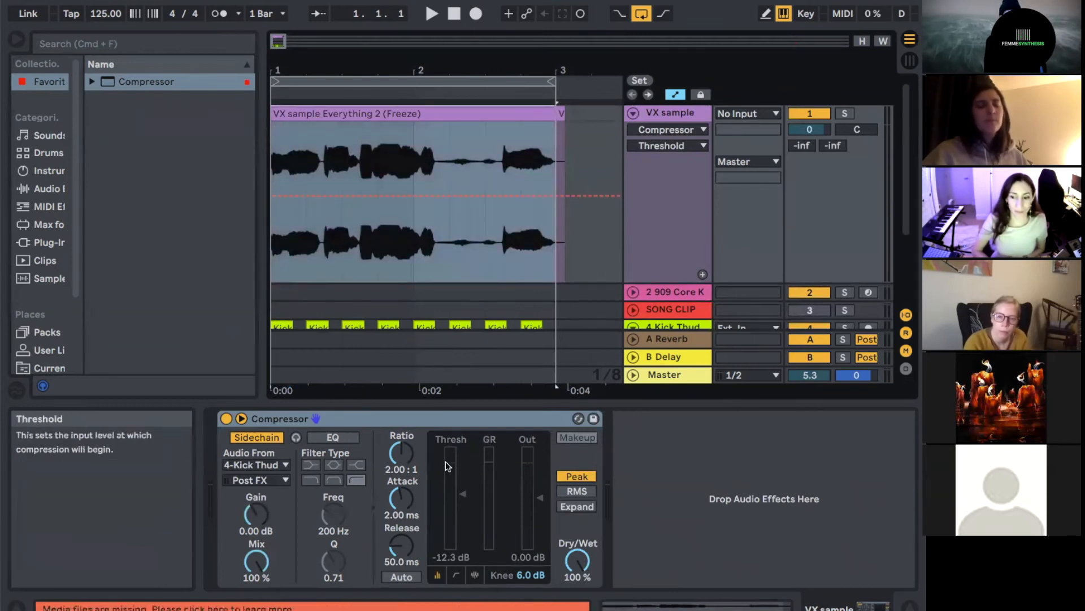
# Set the vocal Compressor's threshold to -32.0 dB, attack to 0.01 ms and ratio to 3.32:1
pyautogui.click(466, 497)
pyautogui.moveTo(466, 497); pyautogui.dragTo(466, 534)
pyautogui.moveTo(401, 497); pyautogui.dragTo(401, 522)
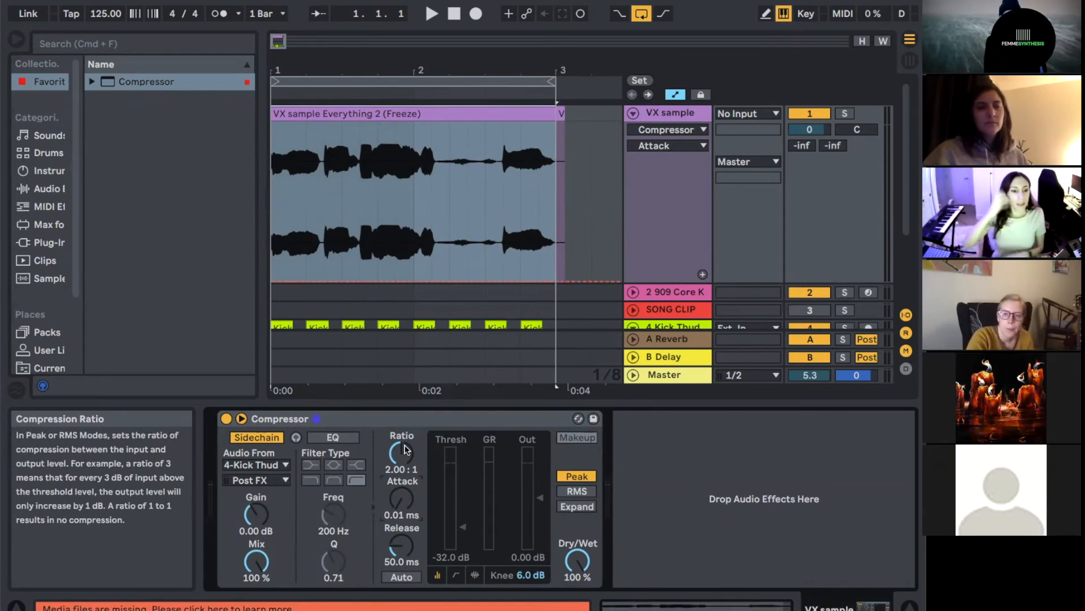
pyautogui.click(401, 545)
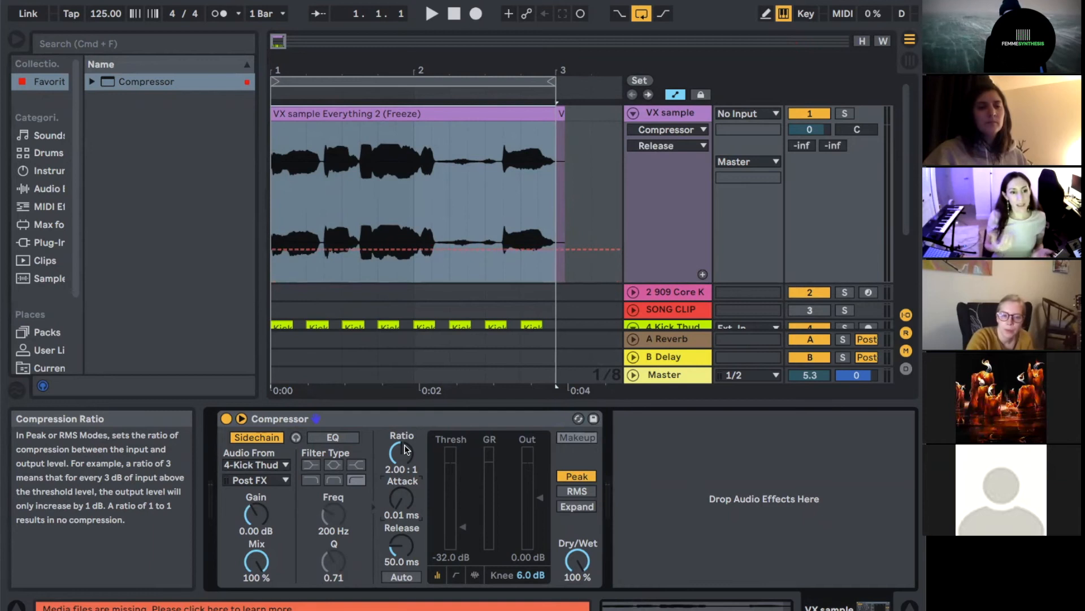
pyautogui.moveTo(404, 449); pyautogui.dragTo(405, 433)
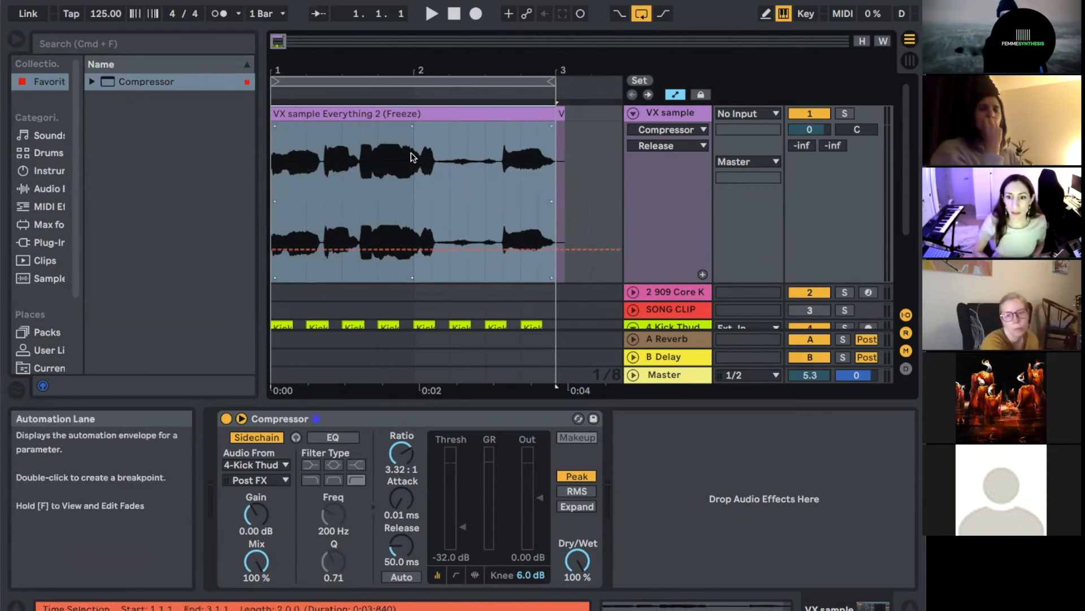
# Play the loop from its start and mute the unfolded 4 Kick Thud track
pyautogui.click(453, 13)
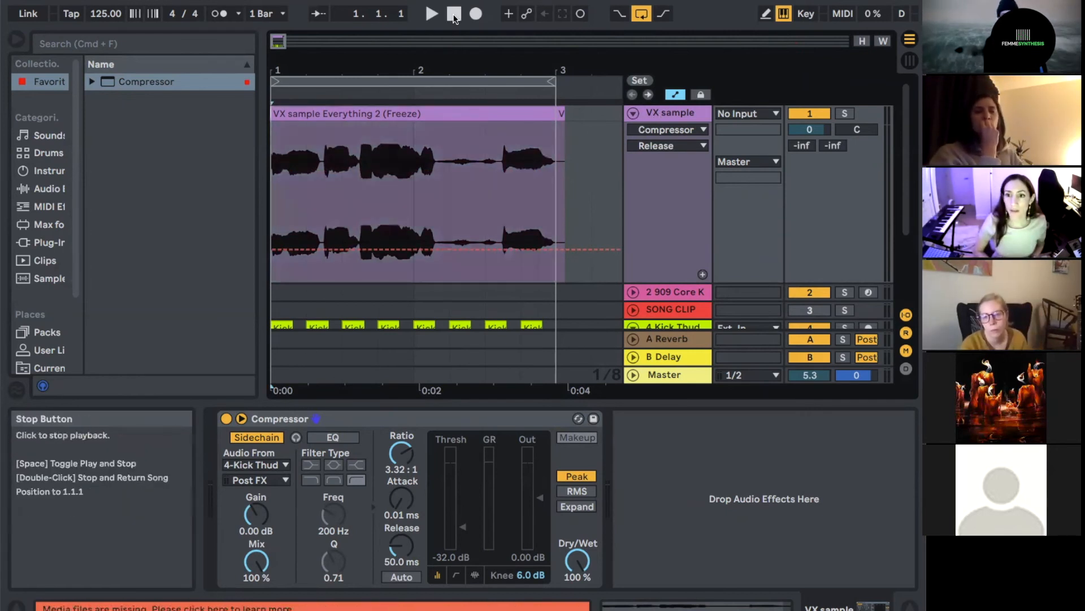
pyautogui.click(431, 13)
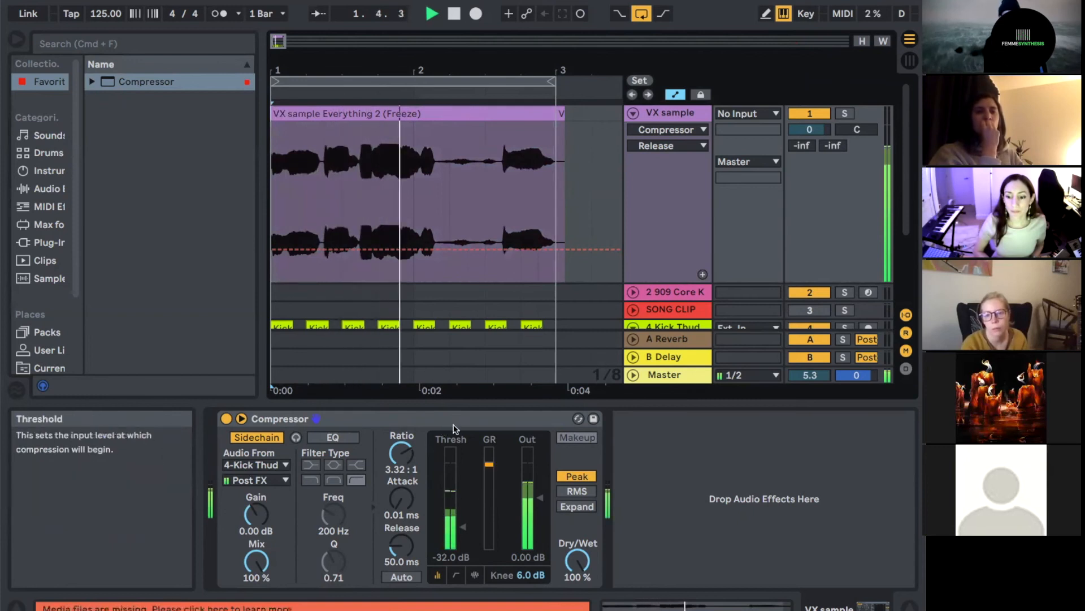
pyautogui.click(633, 326)
pyautogui.click(819, 284)
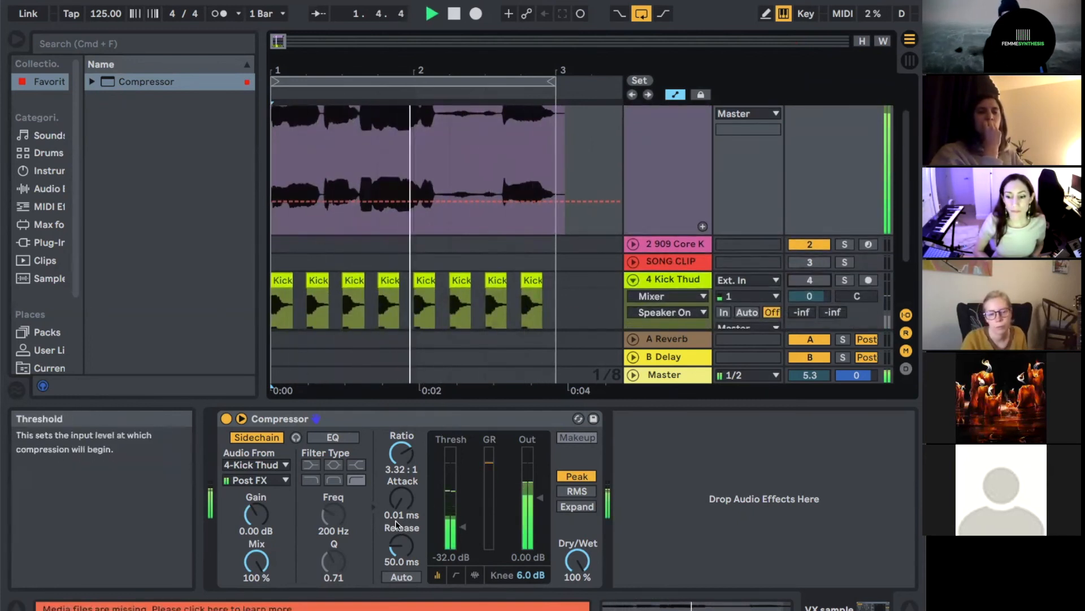
# Raise the vocal Compressor's release to 85.7 ms and its ratio to 5.48:1 during playback, and stop the loop
pyautogui.moveTo(401, 545); pyautogui.dragTo(400, 529)
pyautogui.moveTo(401, 453); pyautogui.dragTo(401, 441)
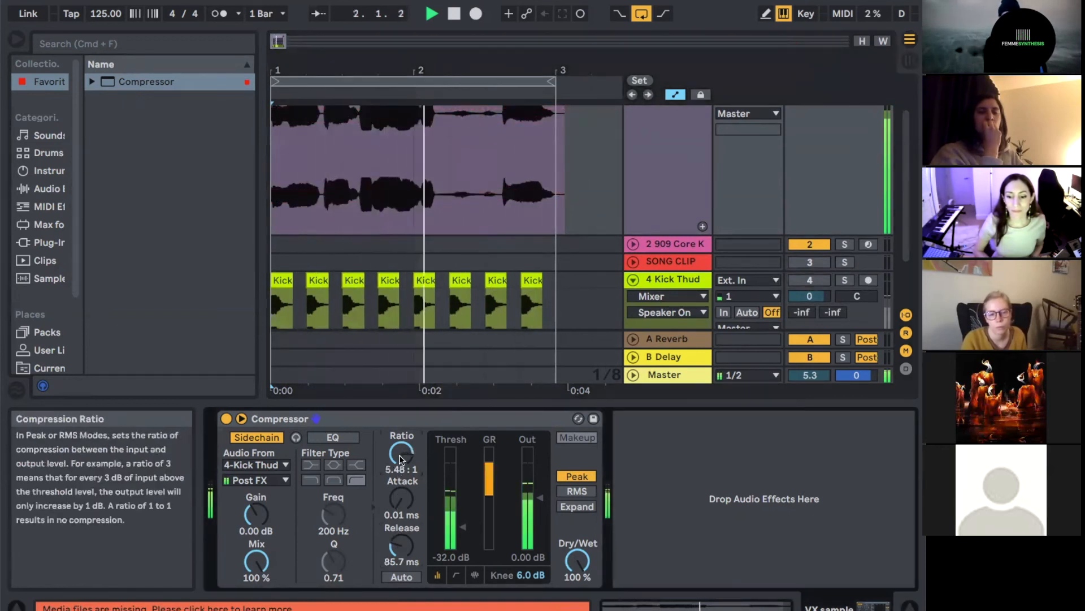
pyautogui.press('space')
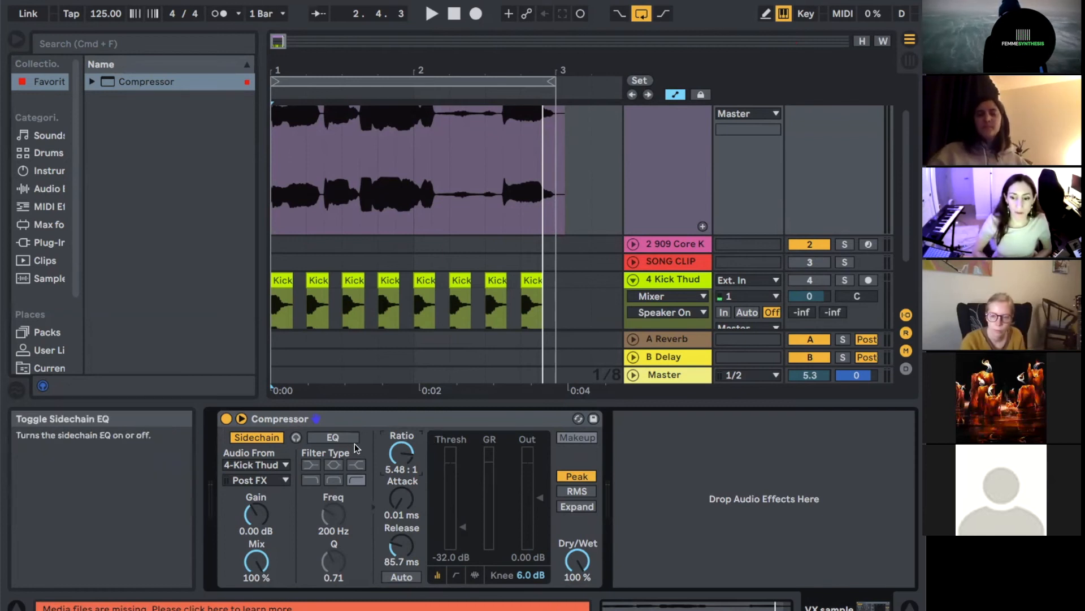
# Show the vocal Compressor's gain reduction graph and play the loop briefly to examine the sidechain ducking
pyautogui.click(475, 573)
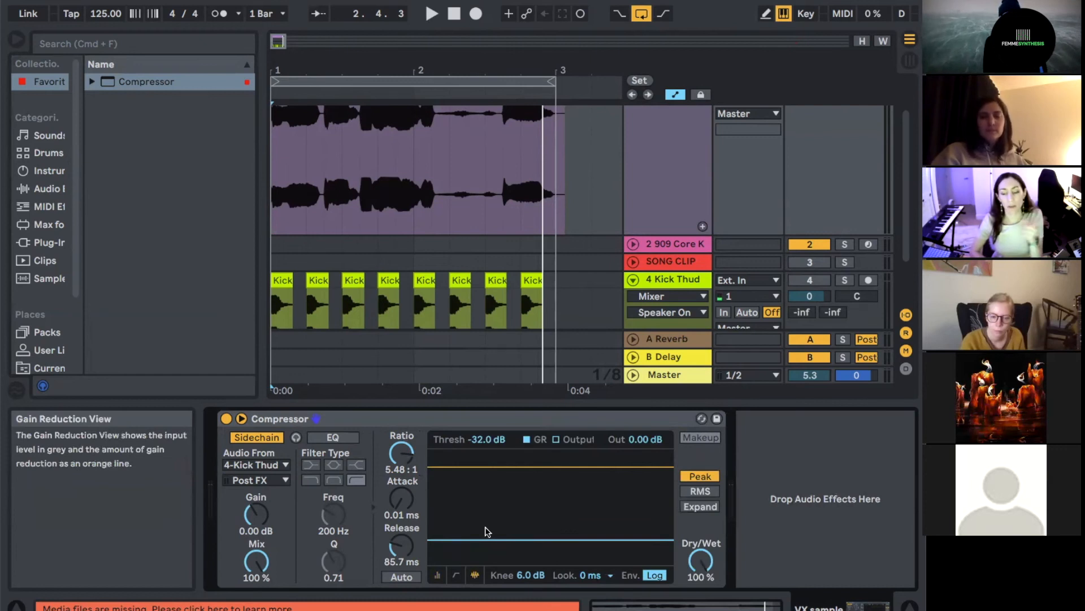
pyautogui.press('space')
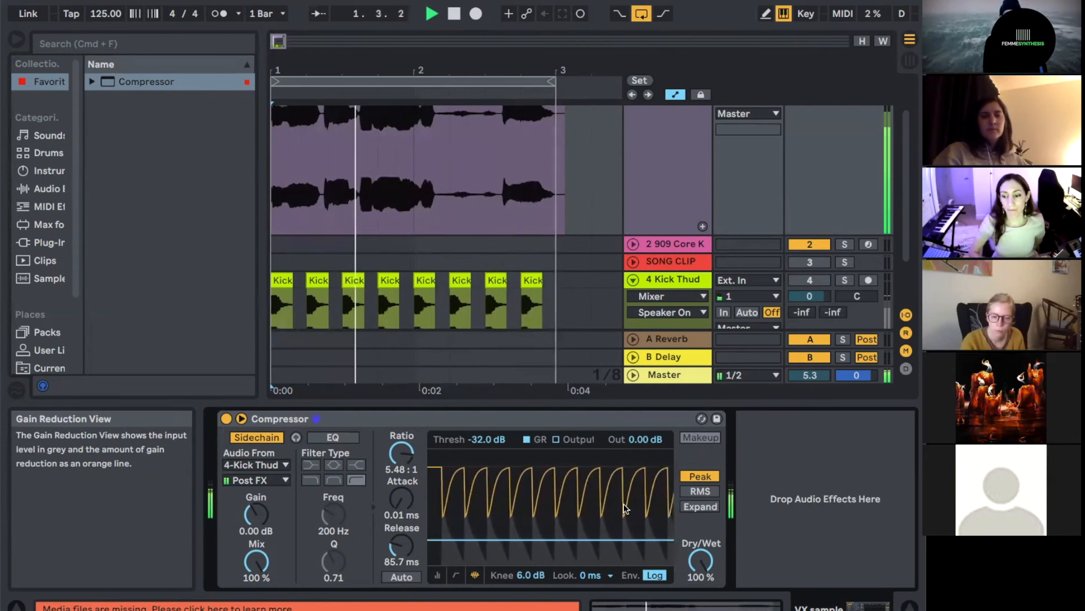
pyautogui.press('space')
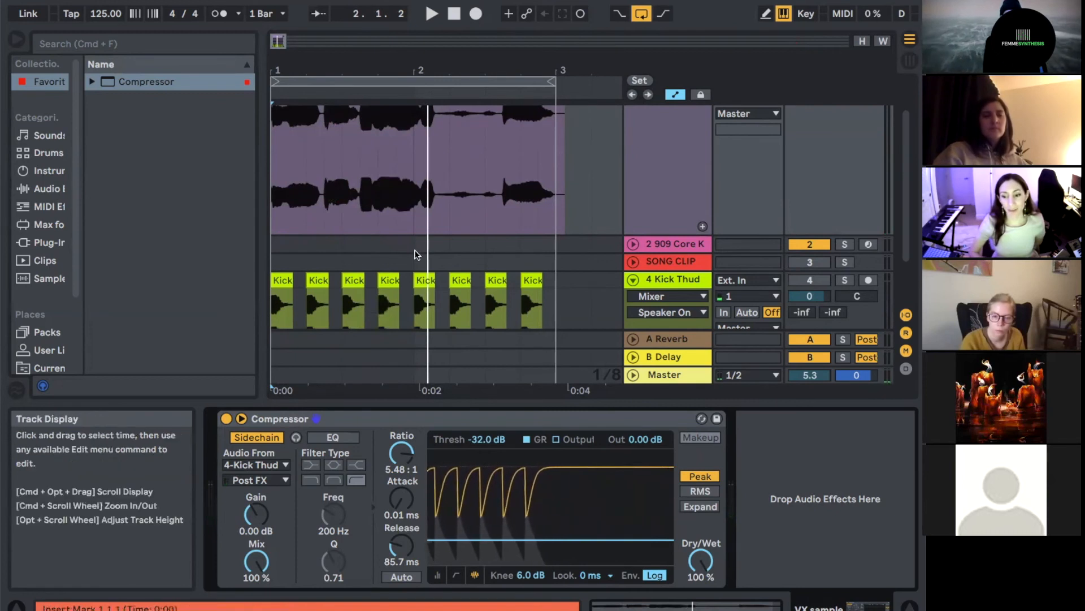
pyautogui.click(378, 119)
pyautogui.scroll(2, 374, 129)
pyautogui.click(374, 113)
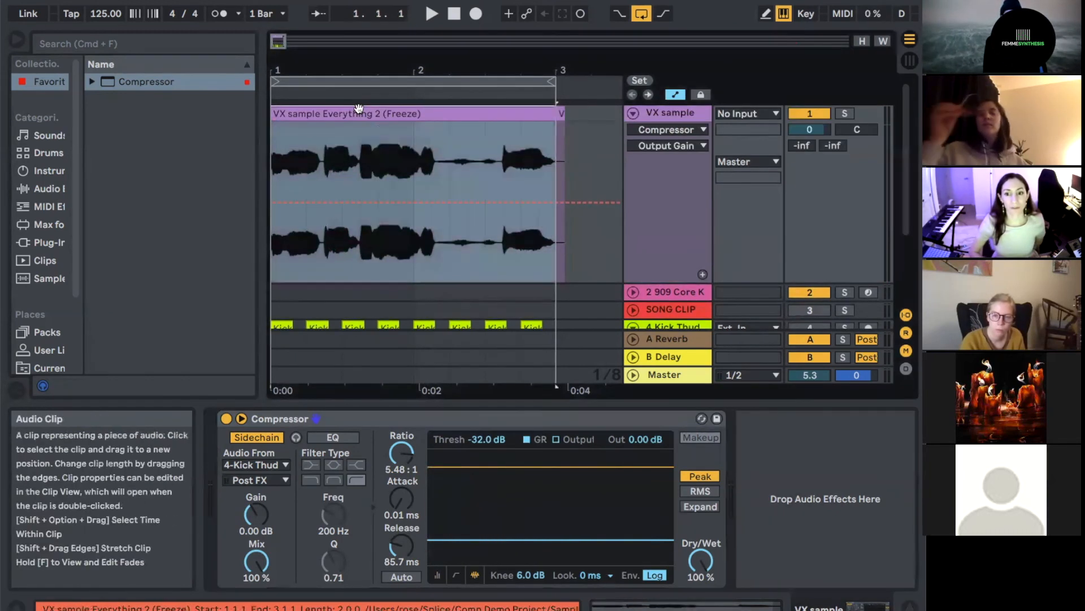
pyautogui.scroll(-3, 506, 230)
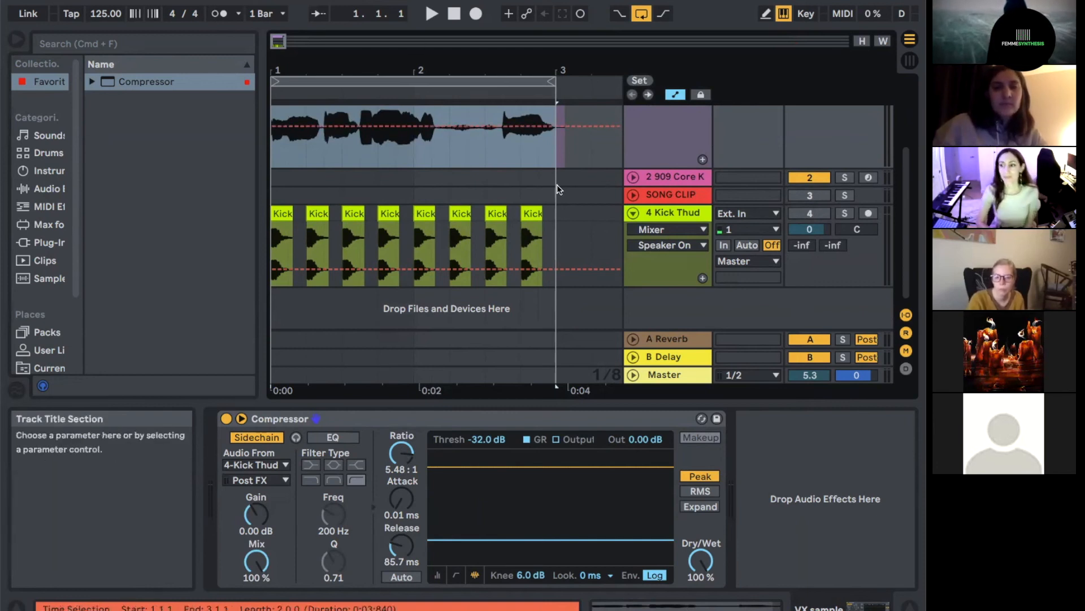
pyautogui.scroll(5, 590, 223)
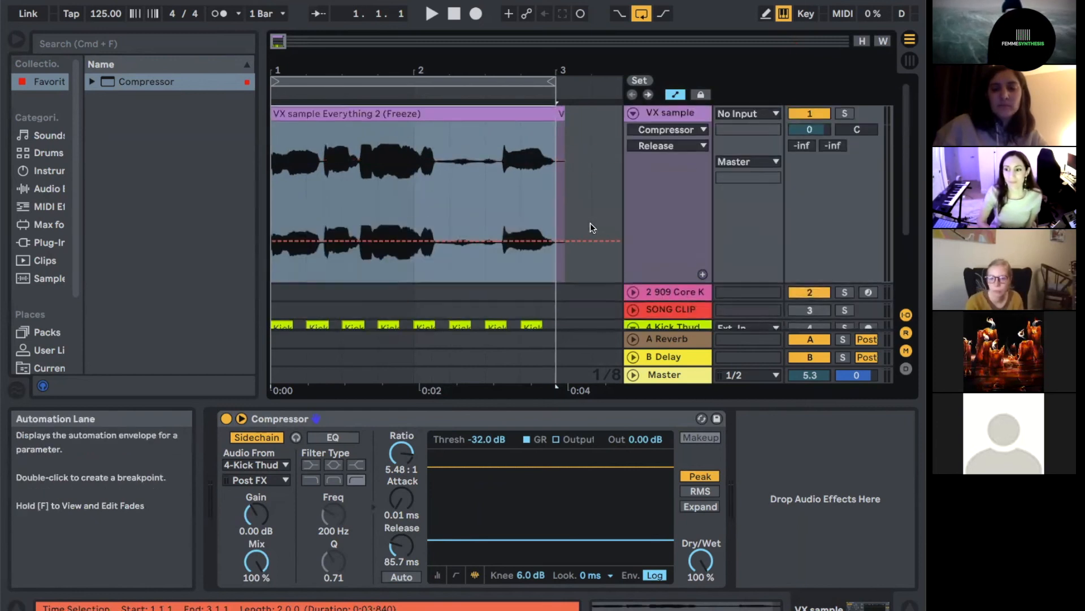
pyautogui.scroll(-5, 605, 221)
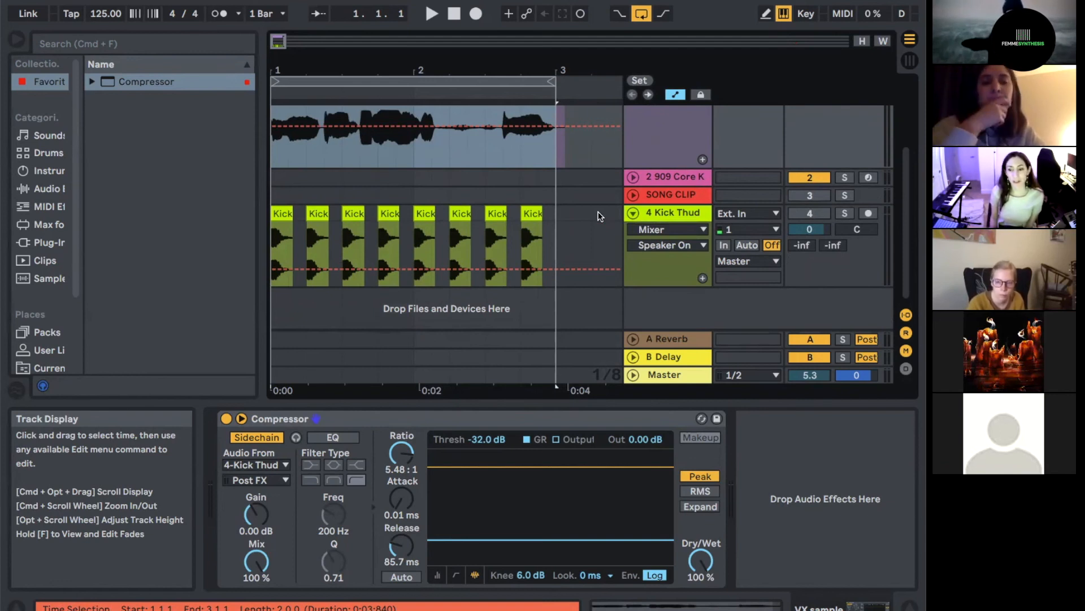
# Turn on the sidechain EQ in the vocal track's Compressor
pyautogui.press('f')
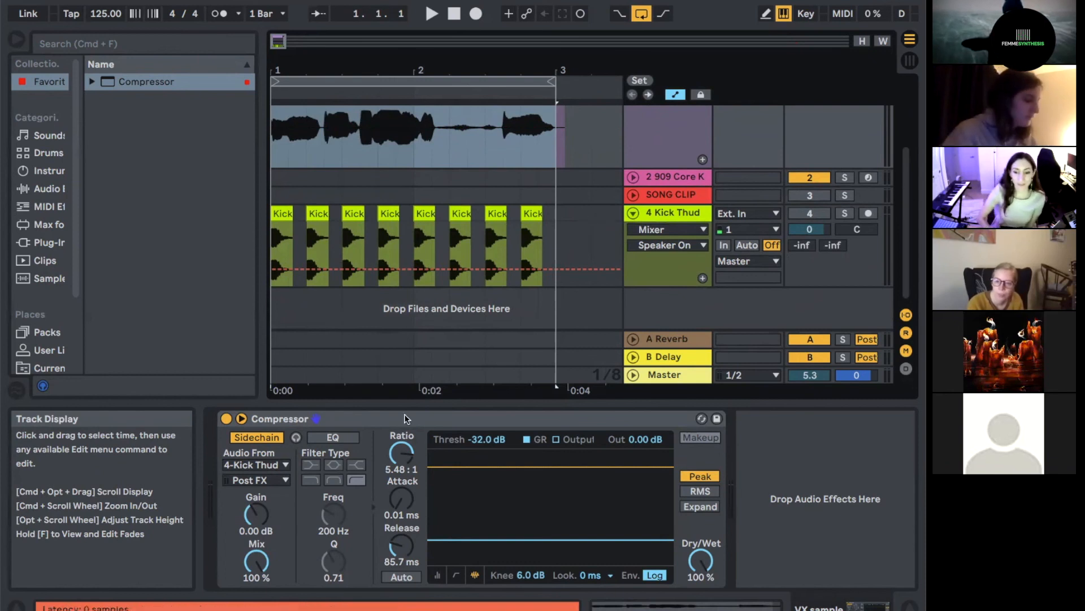
pyautogui.click(339, 437)
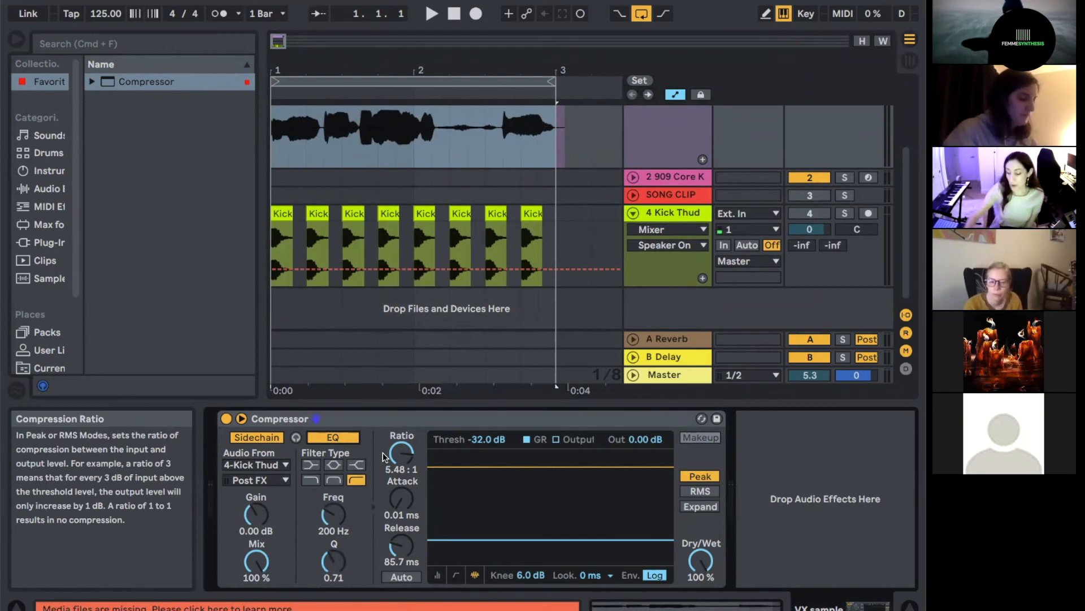
# Turn on Makeup in the 4 Kick Thud track's Compressor
pyautogui.click(663, 213)
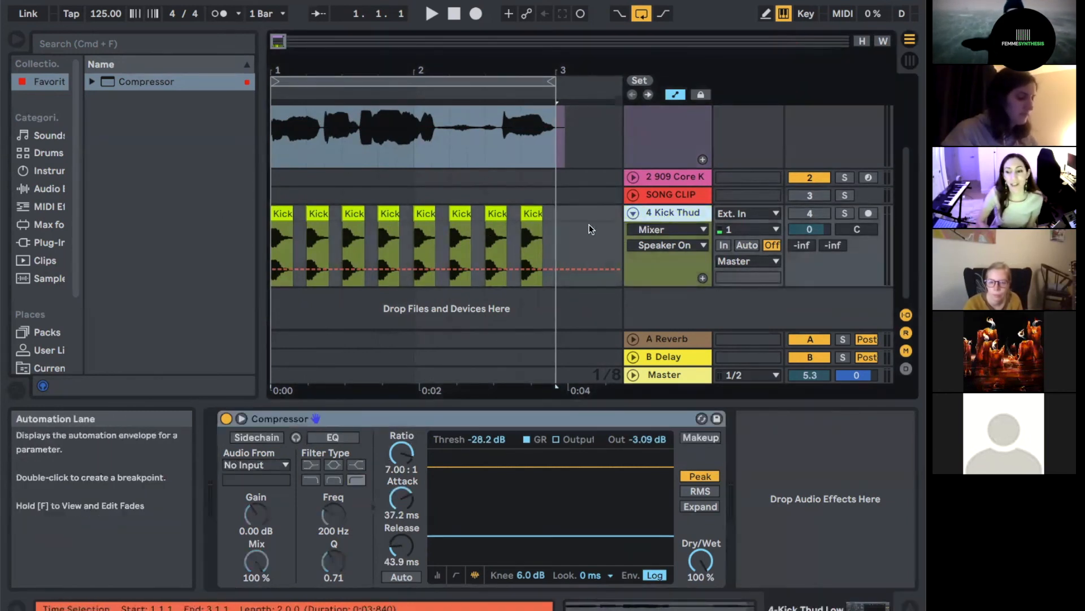
pyautogui.rightClick(653, 215)
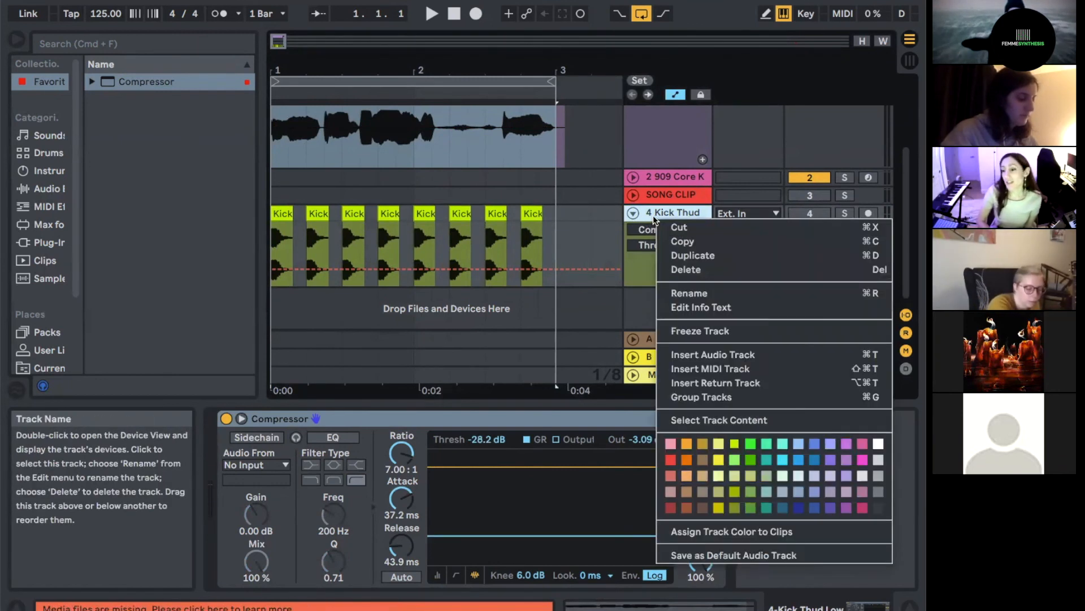
pyautogui.click(641, 215)
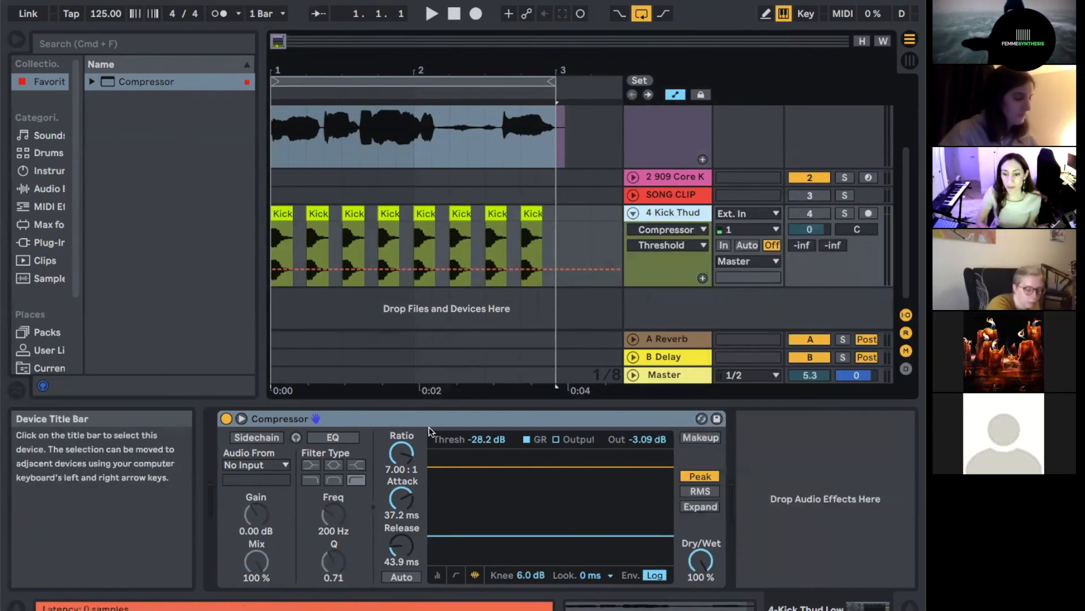
pyautogui.doubleClick(671, 209)
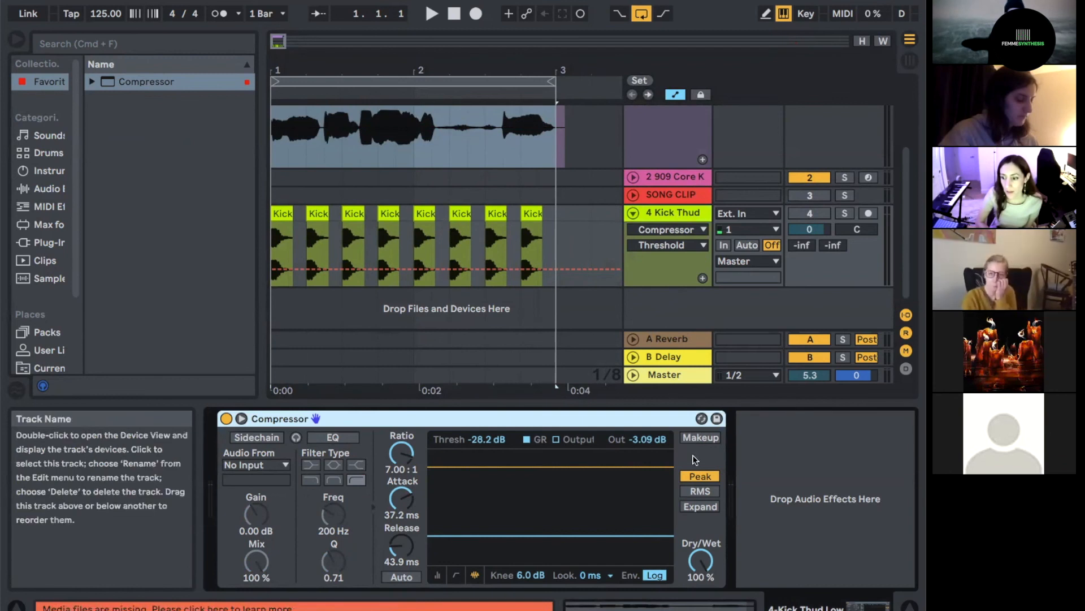
pyautogui.click(704, 437)
# Freeze and flatten the 4 Kick Thud track to print its Compressor into the audio
pyautogui.click(667, 212)
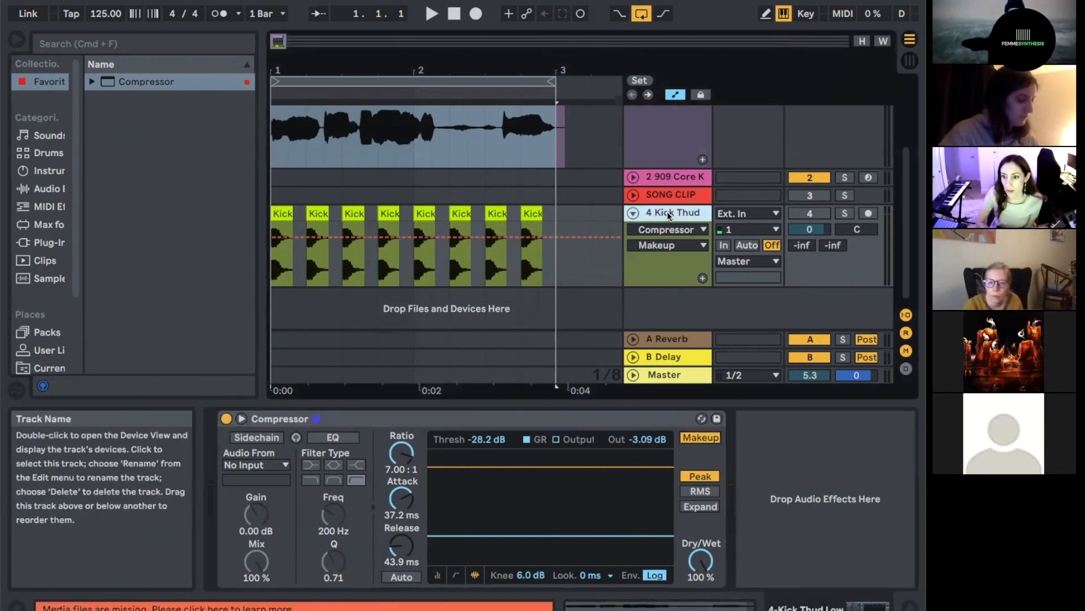
pyautogui.rightClick(668, 212)
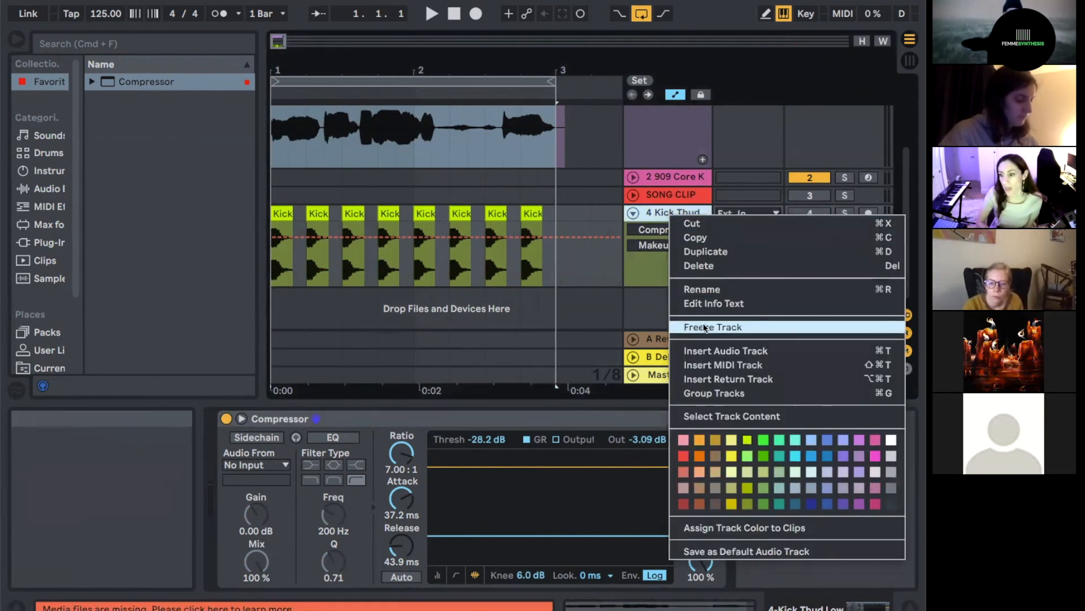
pyautogui.click(705, 327)
pyautogui.rightClick(667, 212)
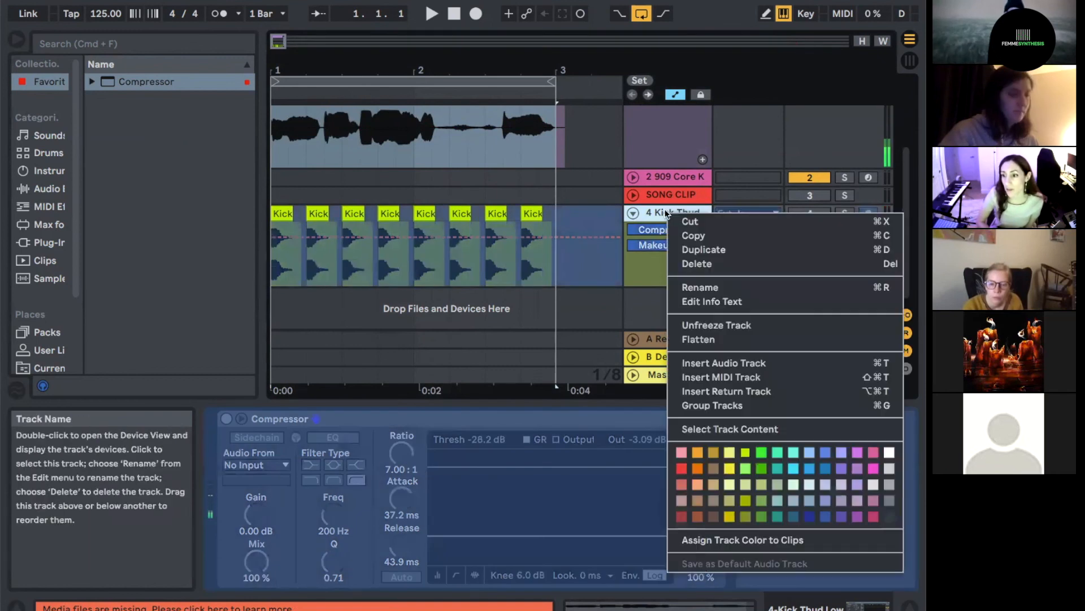
pyautogui.click(700, 339)
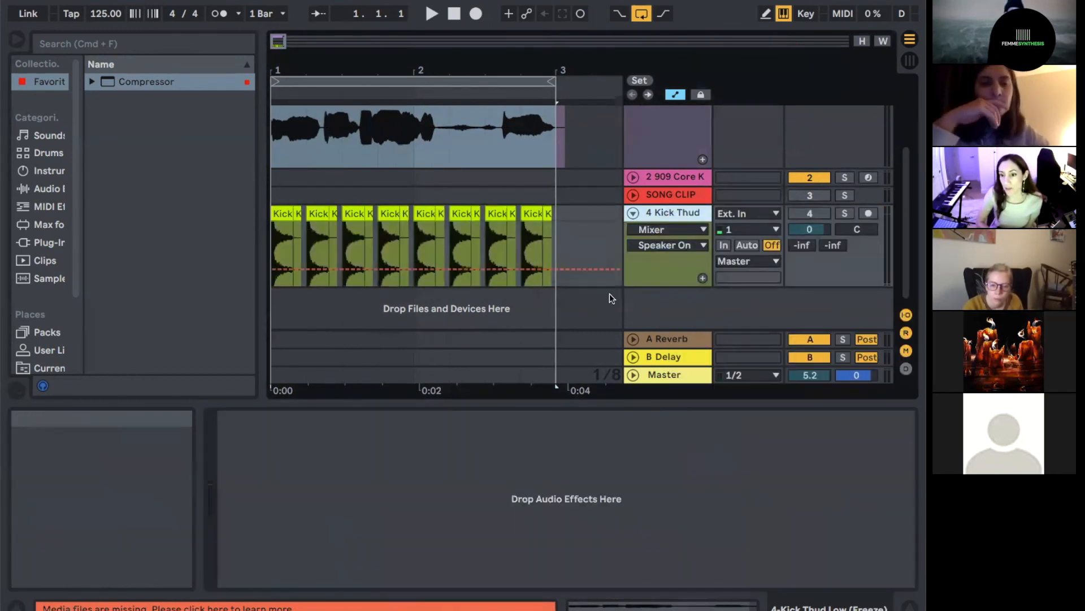
pyautogui.scroll(2, 504, 264)
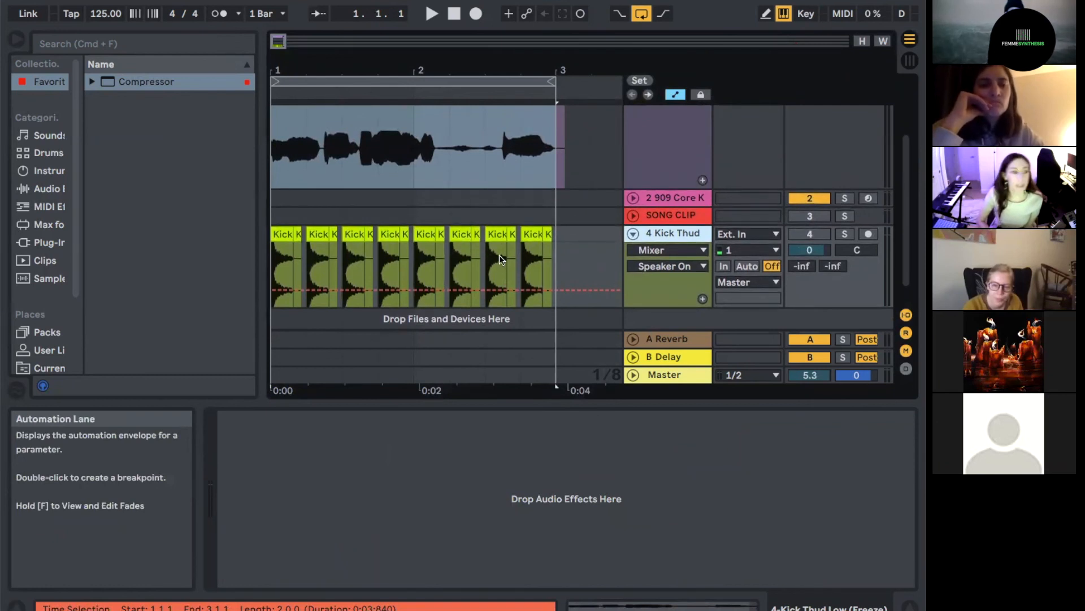
# Unmute the 4 Kick Thud track and mute the 2 909 Core K track
pyautogui.doubleClick(678, 234)
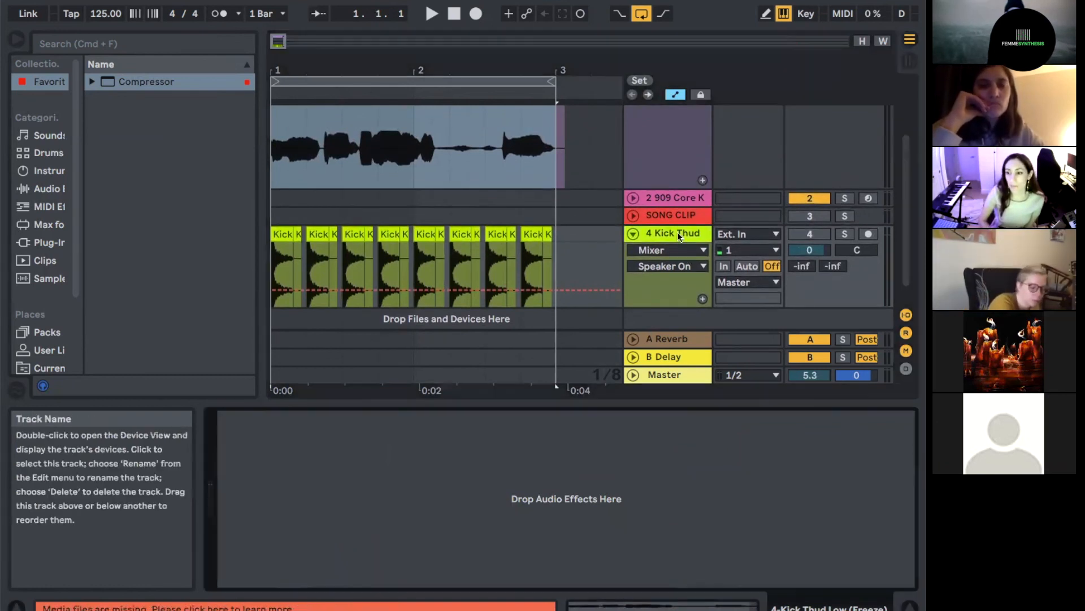
pyautogui.click(678, 233)
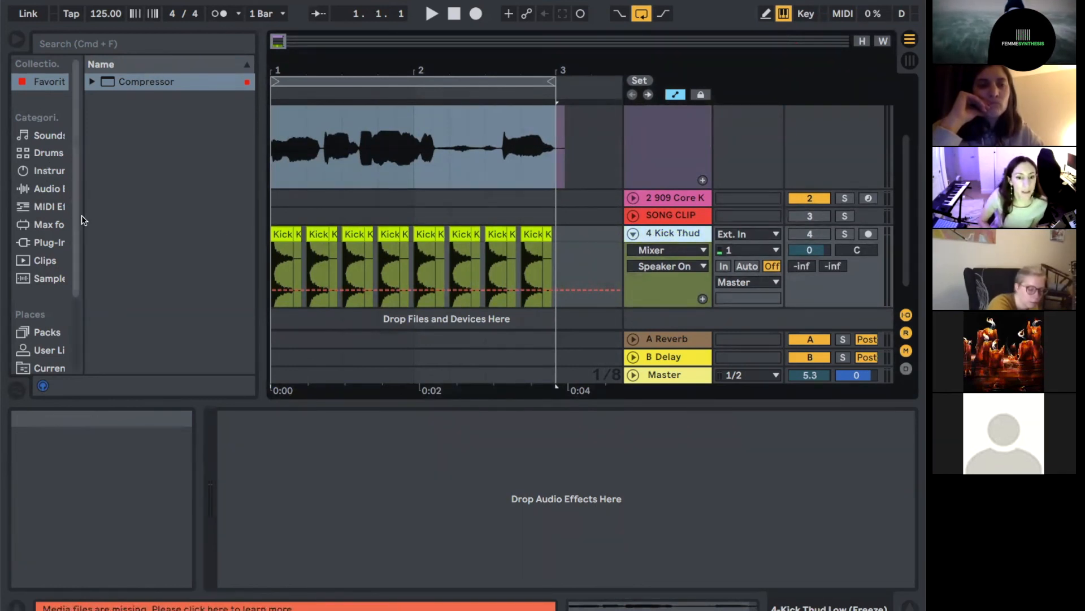
pyautogui.click(823, 239)
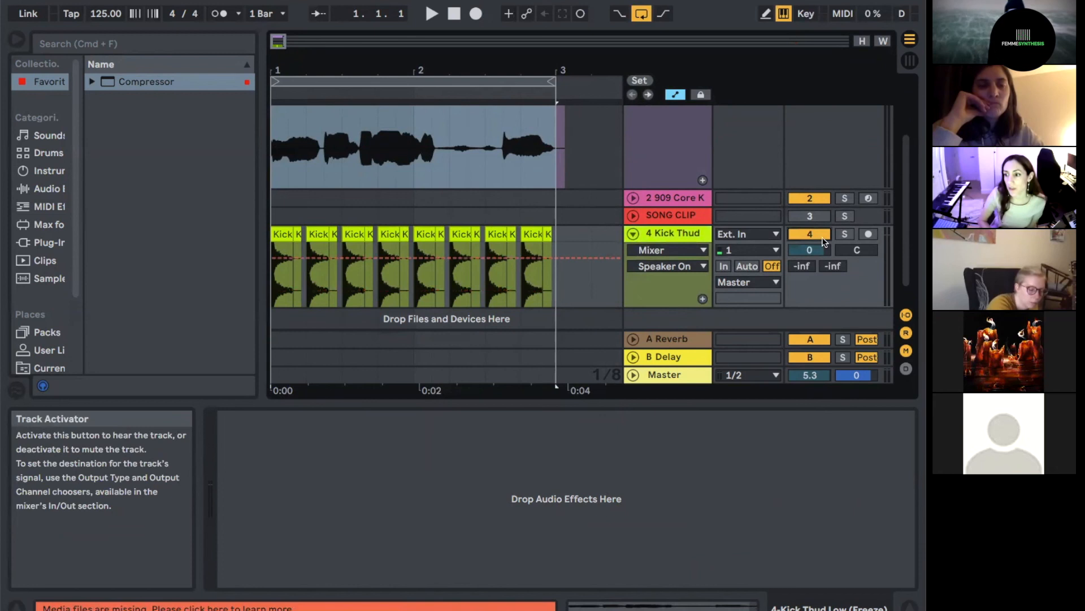
pyautogui.click(809, 195)
pyautogui.scroll(3, 814, 158)
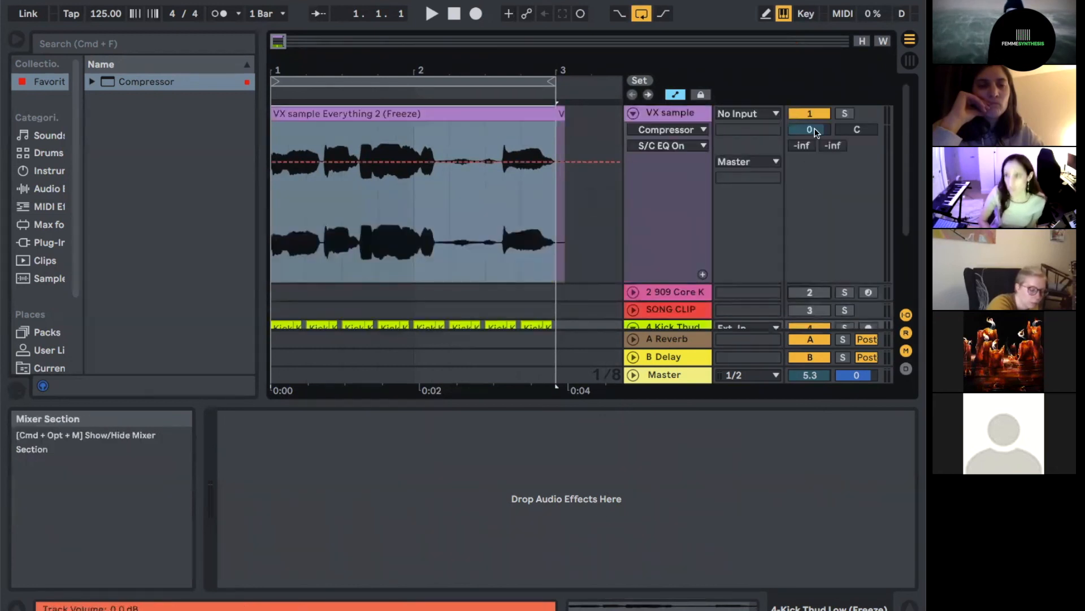
# Search the browser's audio effects for "eq" and add EQ Eight to the 4 Kick Thud track
pyautogui.scroll(-4, 627, 260)
pyautogui.press('super+f')
pyautogui.write('eq')
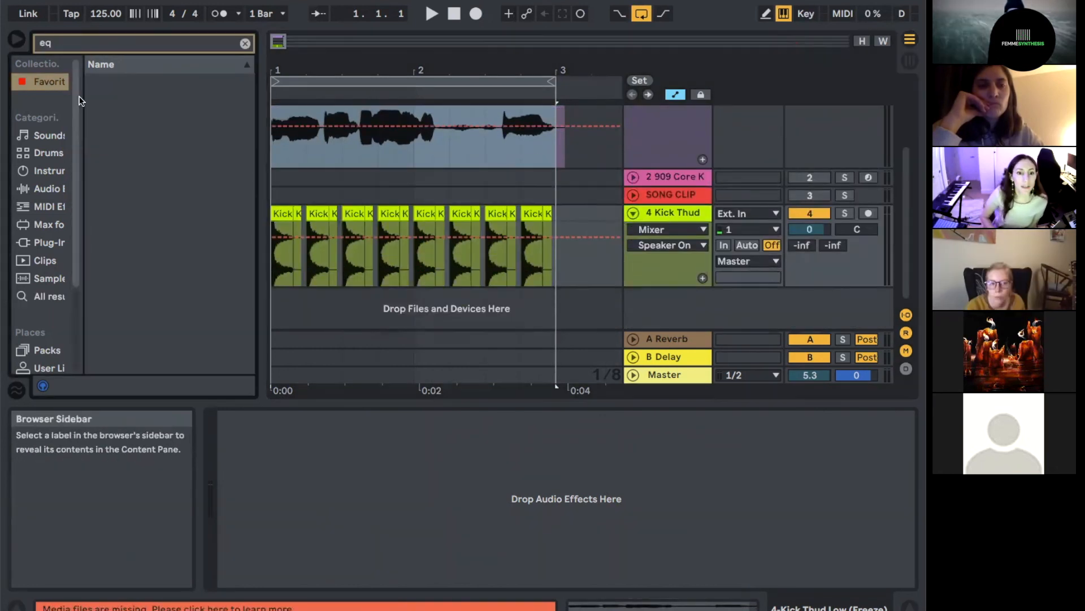
pyautogui.moveTo(80, 99); pyautogui.dragTo(129, 100)
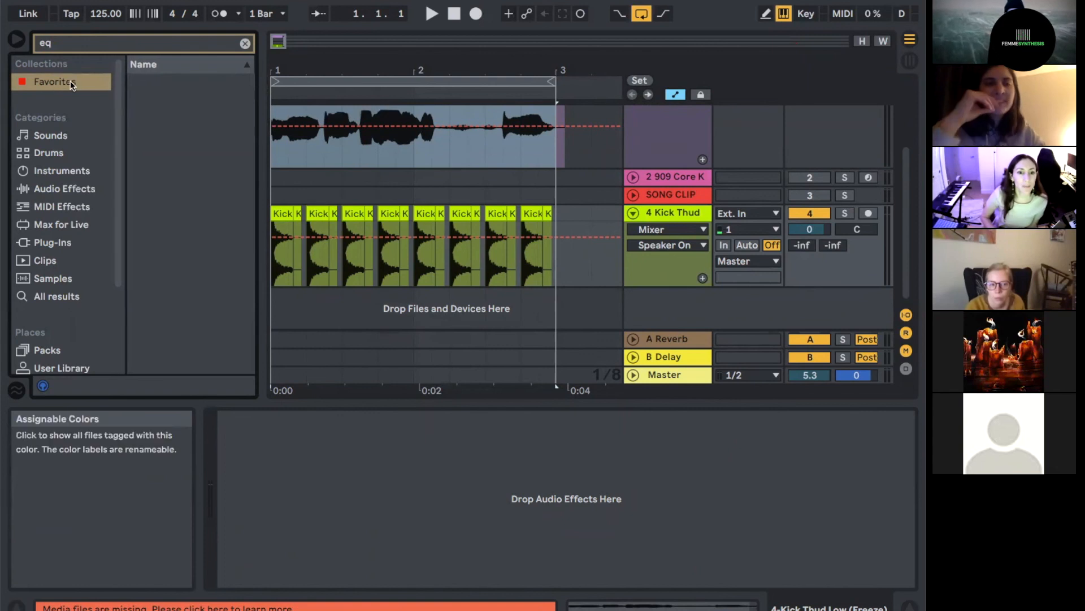
pyautogui.click(63, 189)
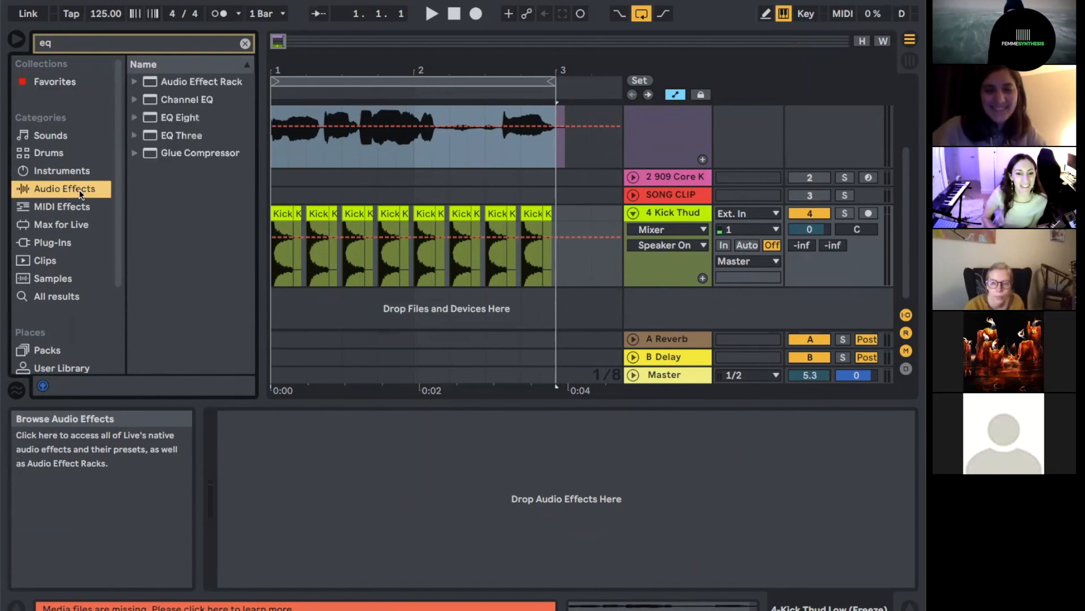
pyautogui.doubleClick(144, 119)
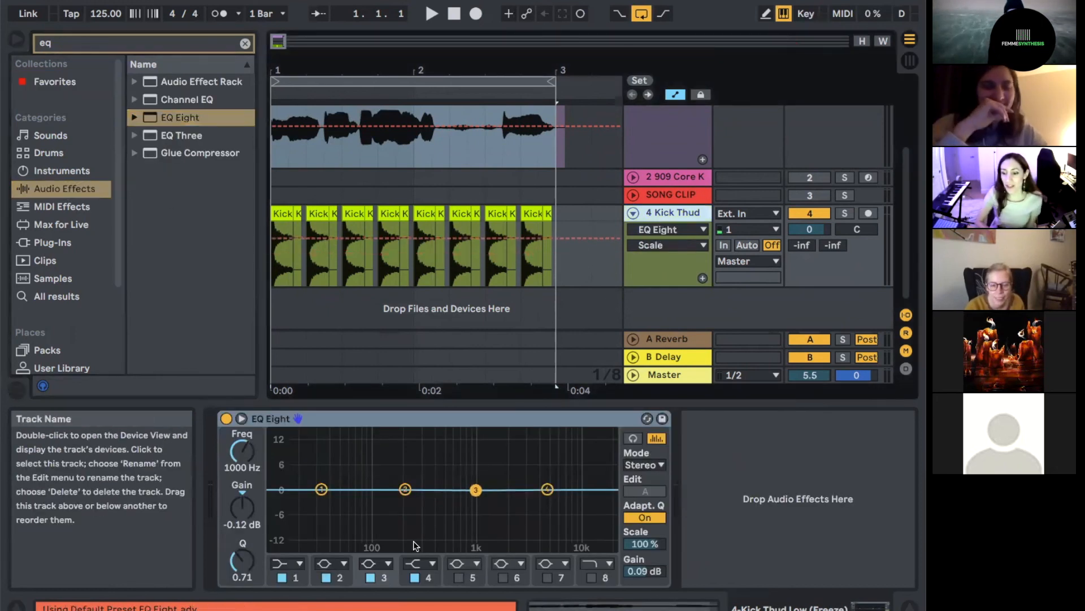
# Turn on band 5 of the kick's EQ Eight while the loop plays and boost it by 6.90 dB at 300 Hz
pyautogui.click(416, 483)
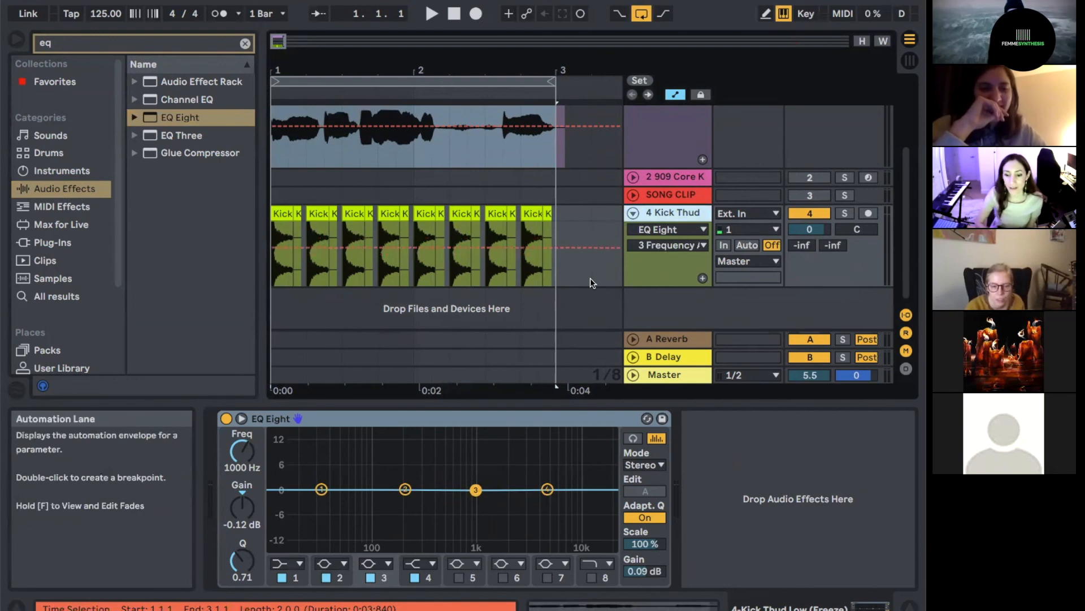
pyautogui.press('space')
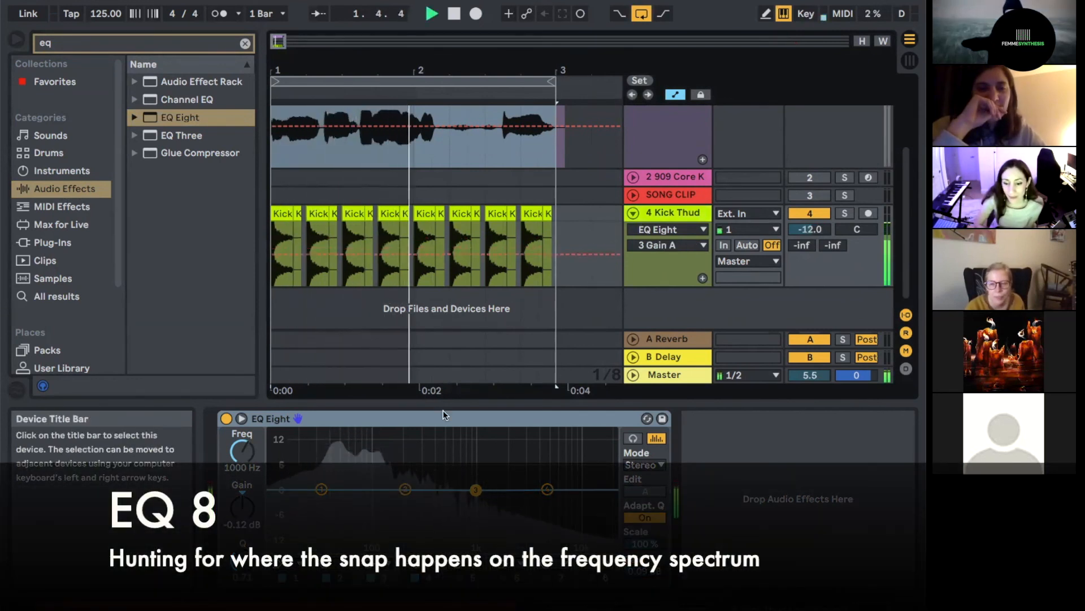
pyautogui.click(350, 465)
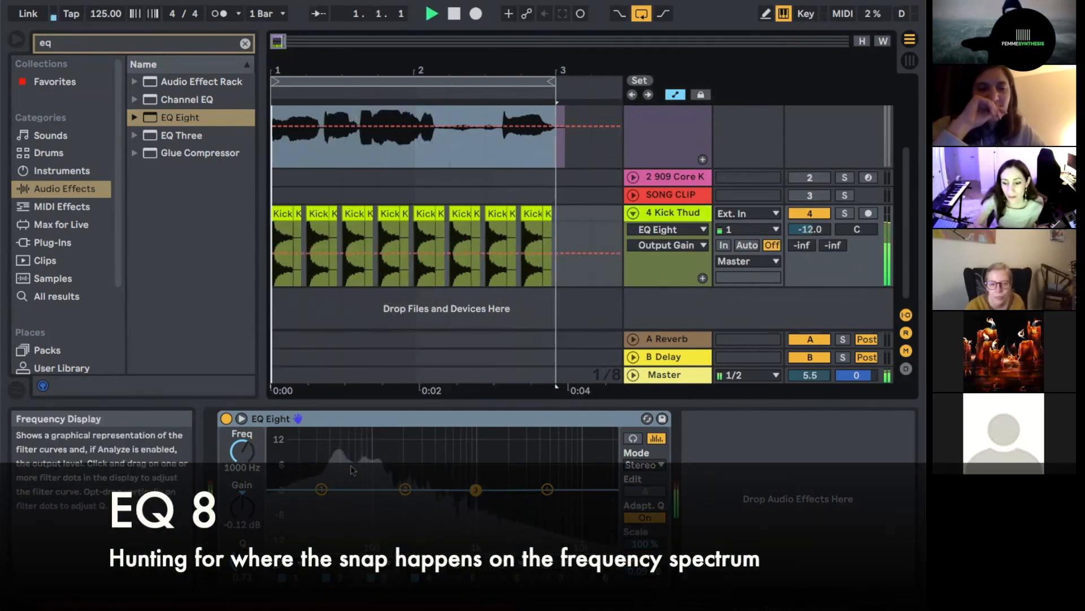
pyautogui.click(459, 578)
pyautogui.moveTo(374, 489); pyautogui.dragTo(420, 453)
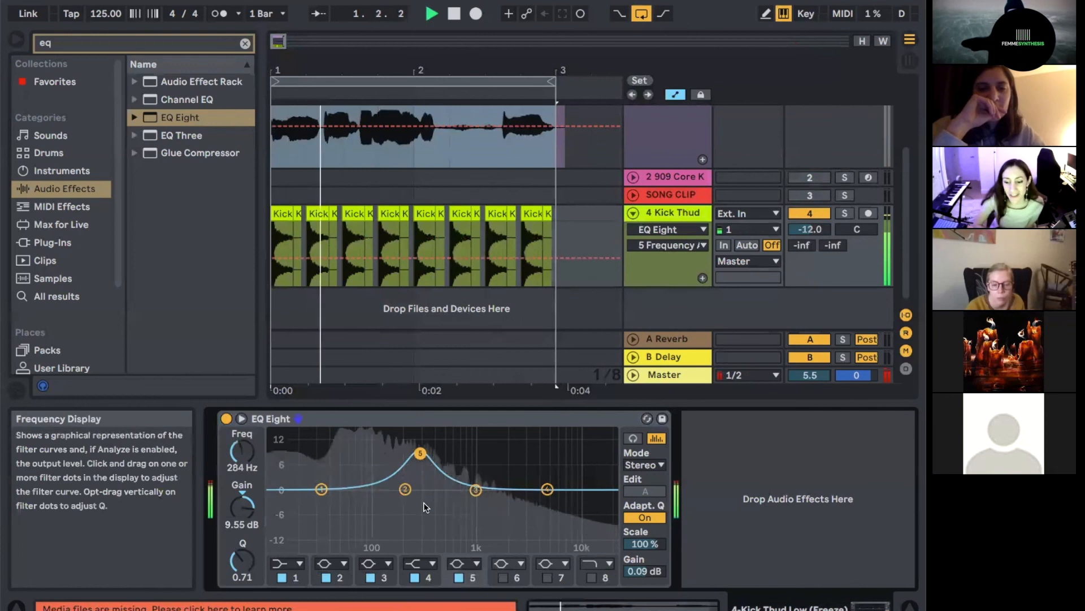
pyautogui.click(241, 506)
pyautogui.moveTo(420, 452); pyautogui.dragTo(422, 463)
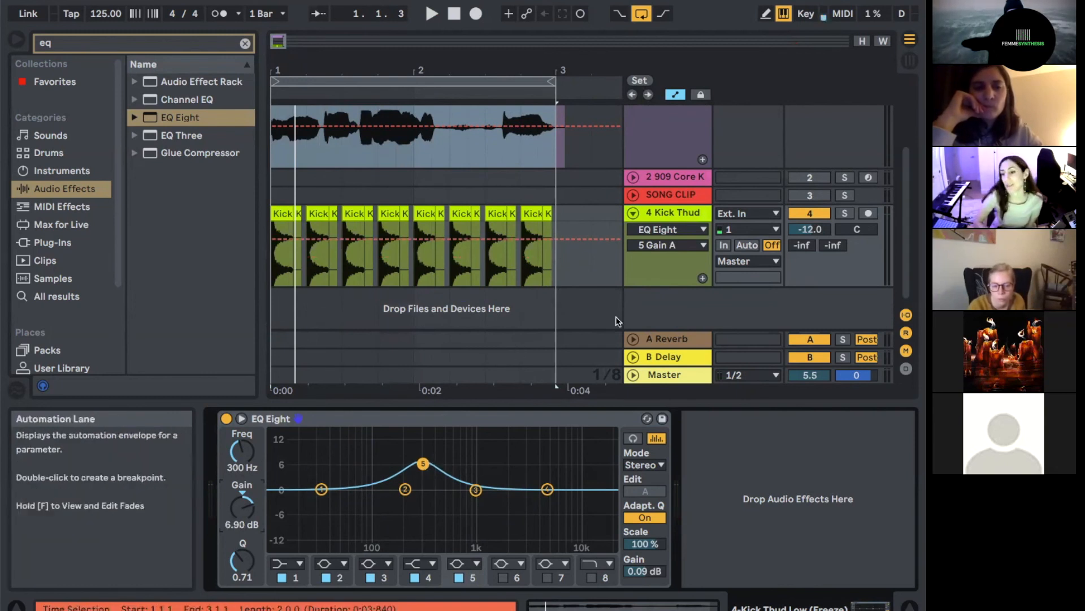
# Set the sidechain EQ in the VX sample track's Compressor to a band-pass filter at 300 Hz
pyautogui.click(684, 145)
pyautogui.scroll(5, 601, 164)
pyautogui.press('space')
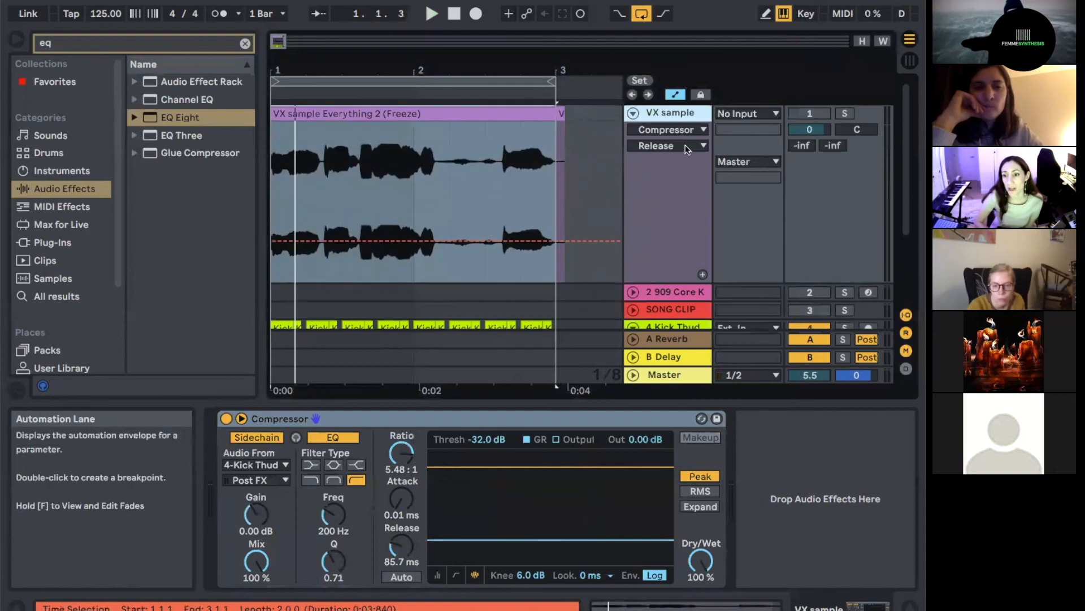
pyautogui.doubleClick(685, 112)
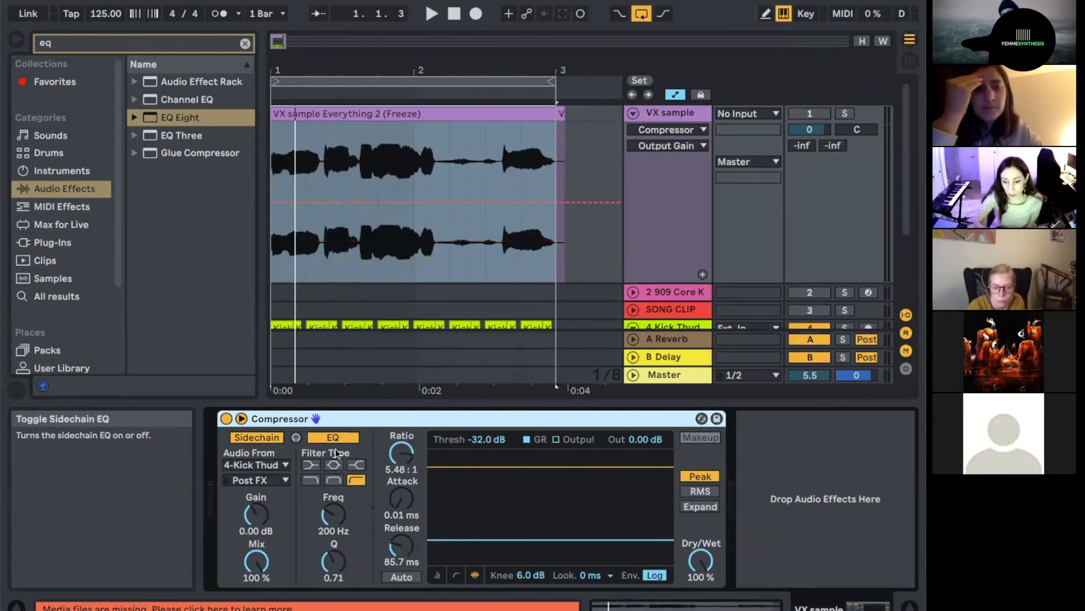
pyautogui.click(356, 480)
pyautogui.click(327, 523)
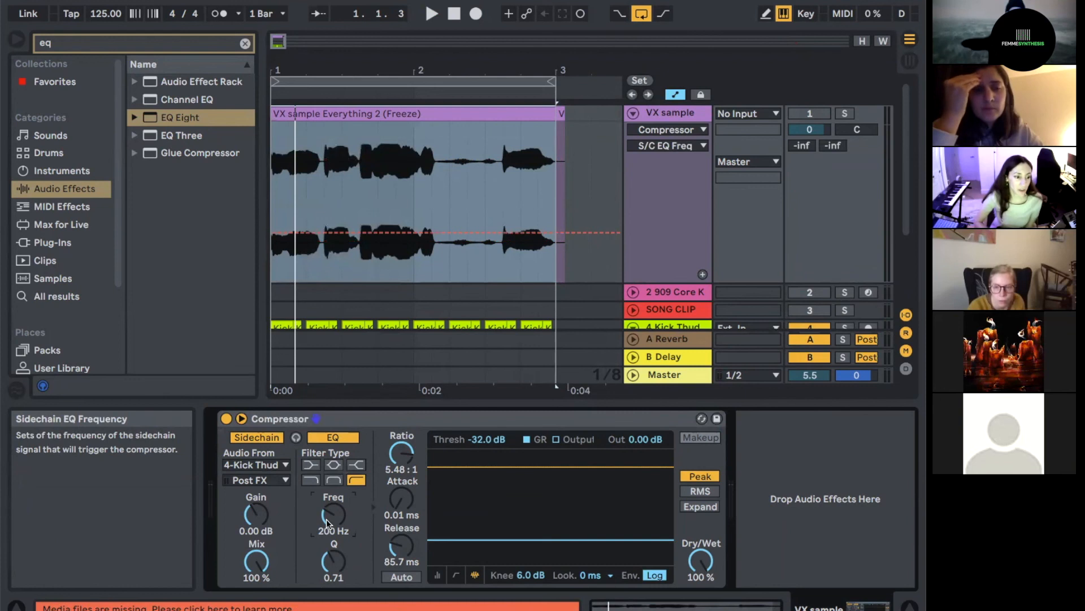
pyautogui.moveTo(331, 517); pyautogui.dragTo(331, 500)
pyautogui.write('300')
pyautogui.press('Return')
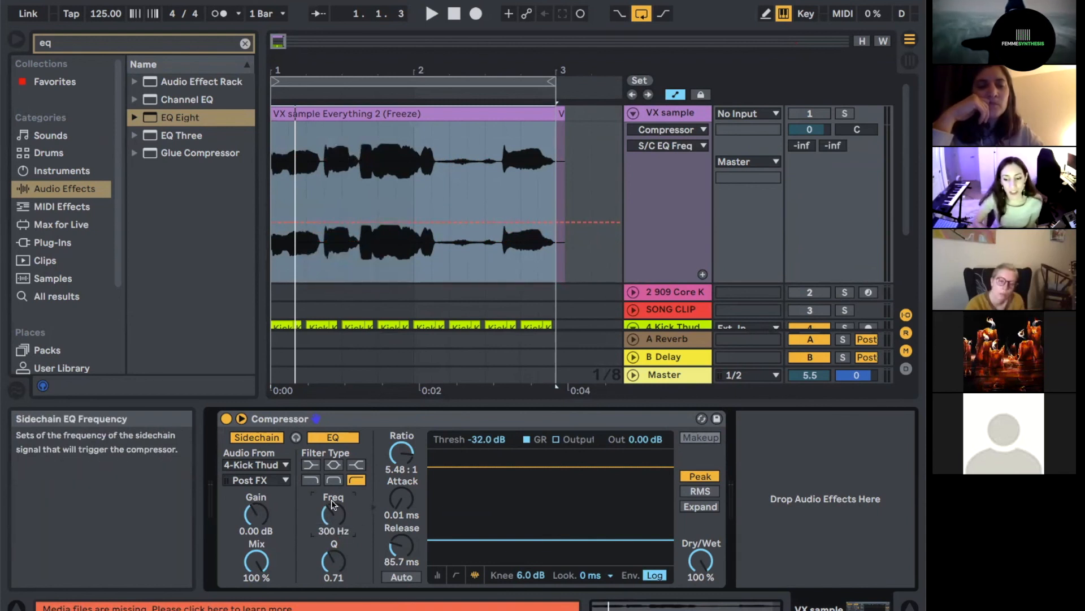
pyautogui.click(335, 480)
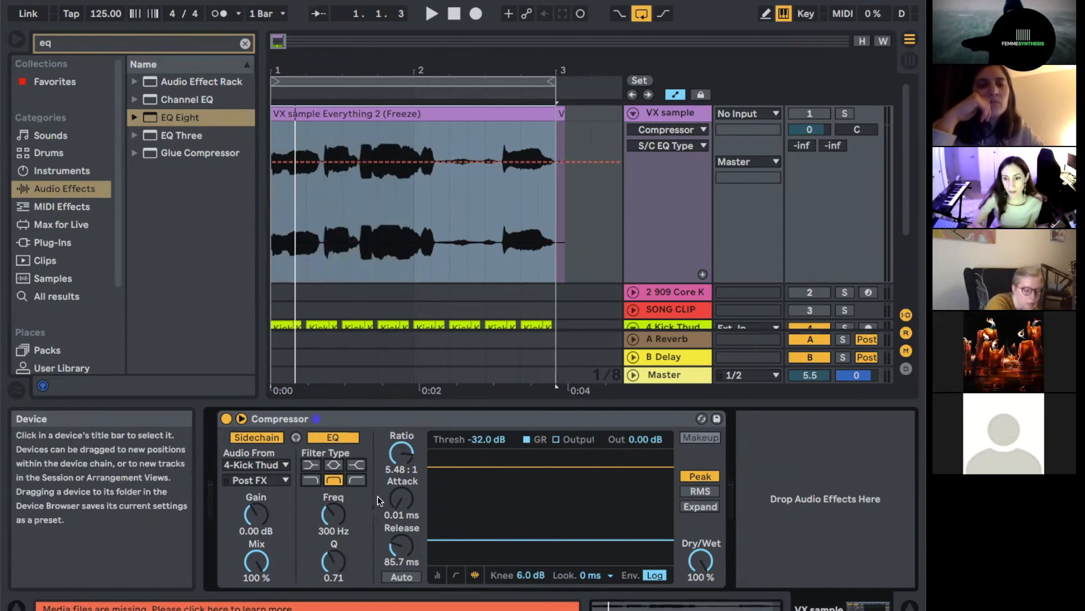
# Expand the kick's EQ Eight to examine its boosted frequency and compare it with the vocal Compressor's sidechain EQ frequency
pyautogui.scroll(-5, 455, 332)
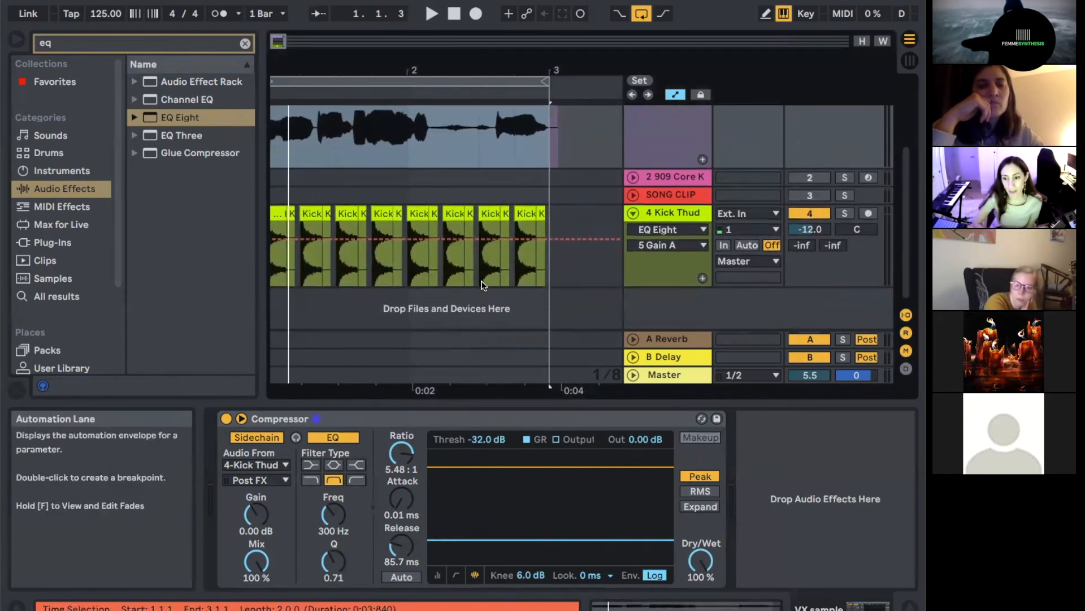
pyautogui.click(664, 212)
pyautogui.click(242, 418)
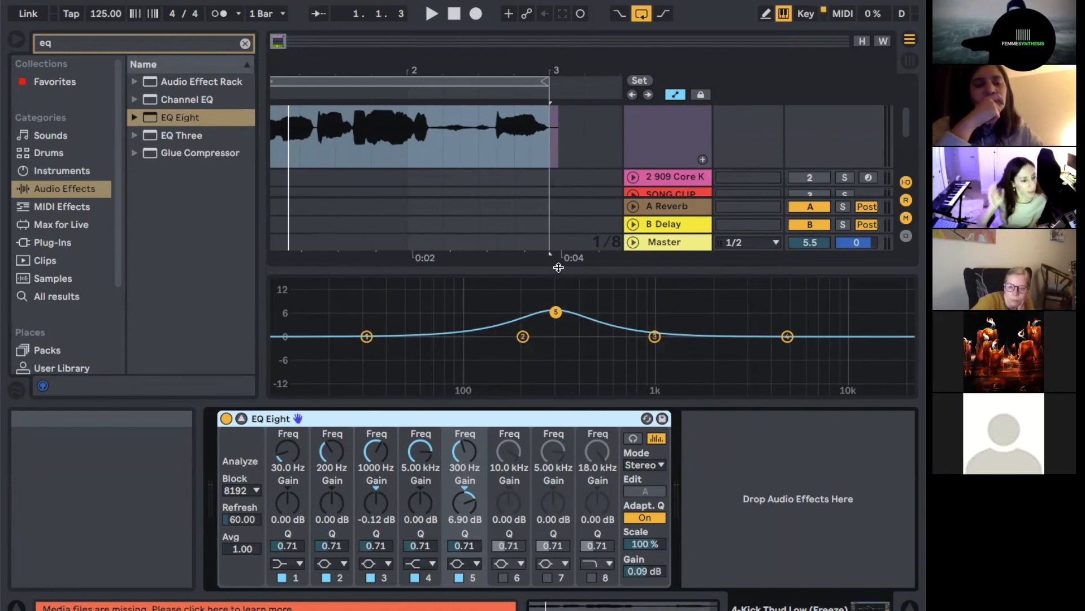
pyautogui.scroll(4, 677, 124)
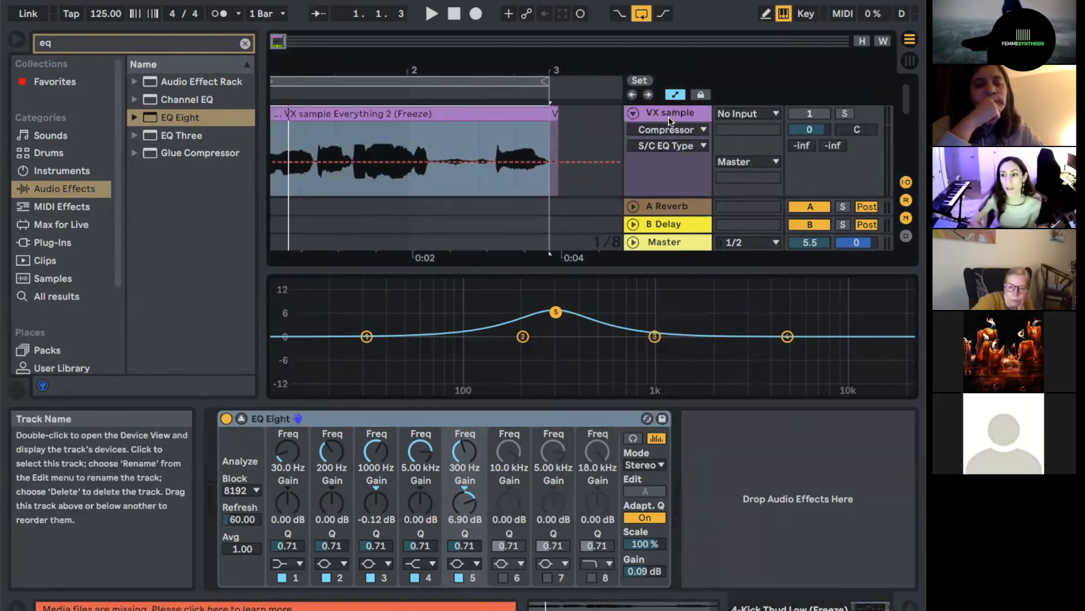
pyautogui.click(669, 117)
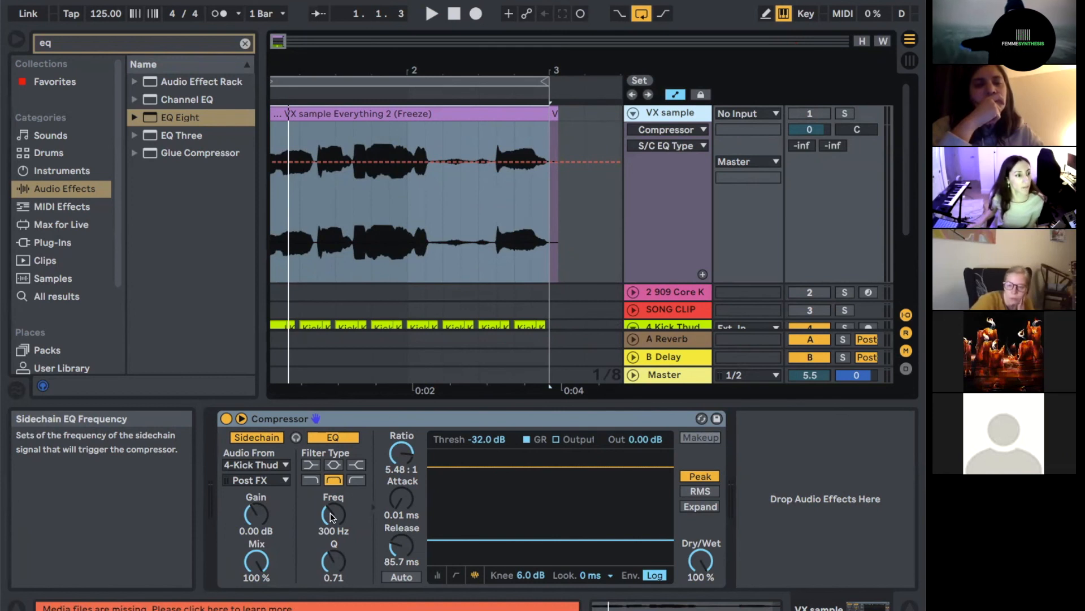
pyautogui.scroll(-1, 300, 345)
pyautogui.hscroll(-1, 299, 345)
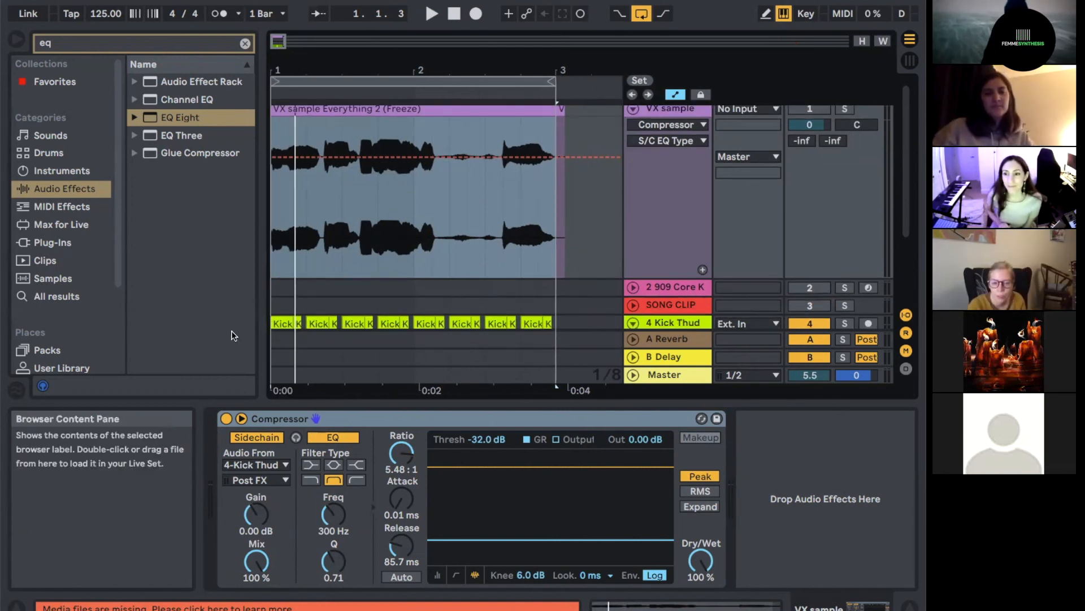